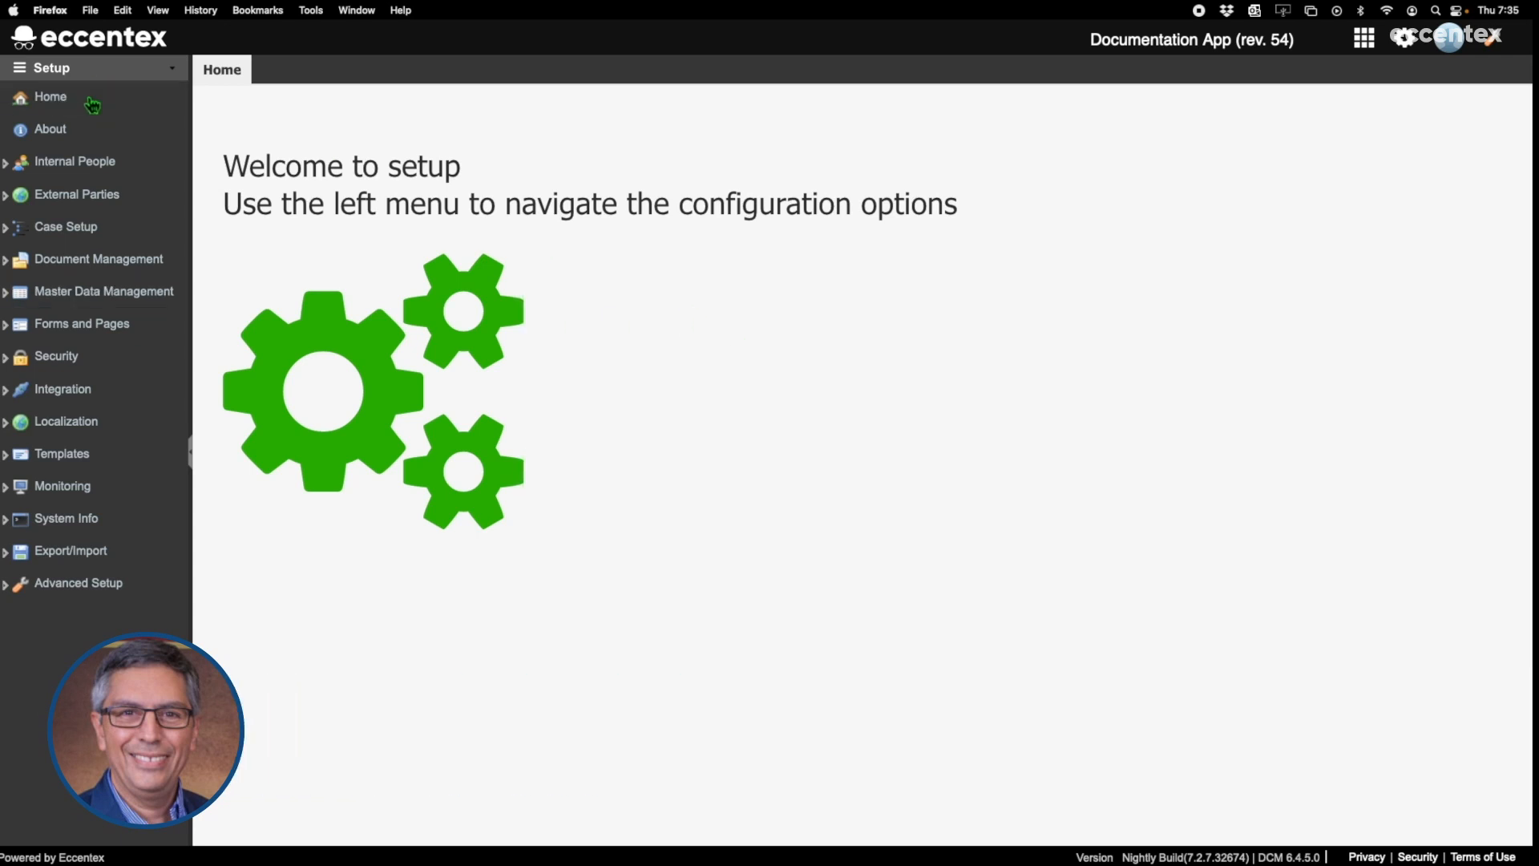
Open the Dictionaries configuration and review the words in the Color List and Country List categories.
{"action": "left_click", "coordinate": [104, 329]}
{"action": "left_click", "coordinate": [101, 365]}
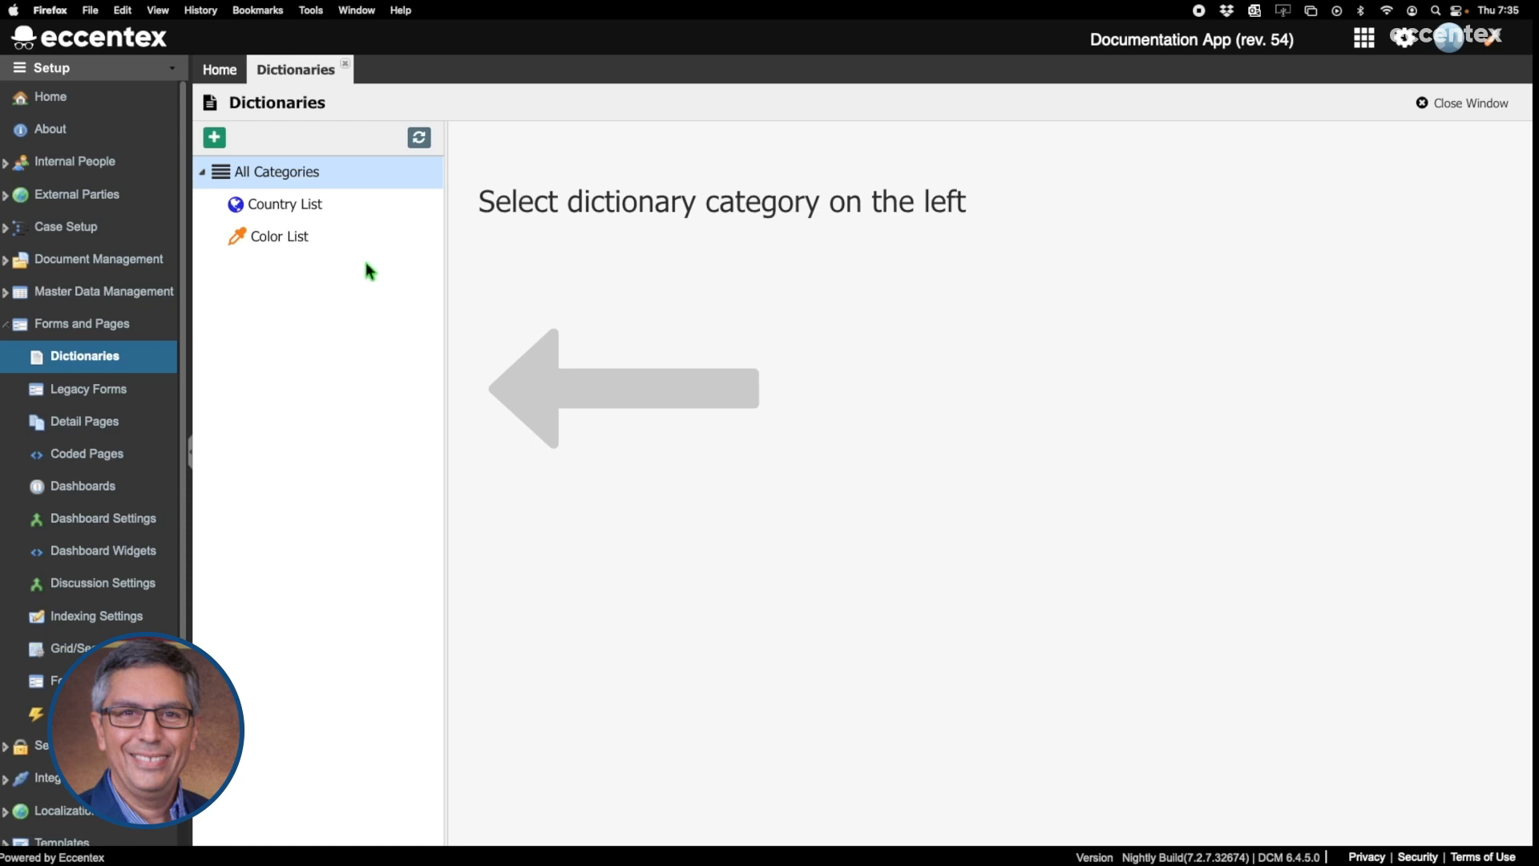
{"action": "left_click", "coordinate": [337, 241]}
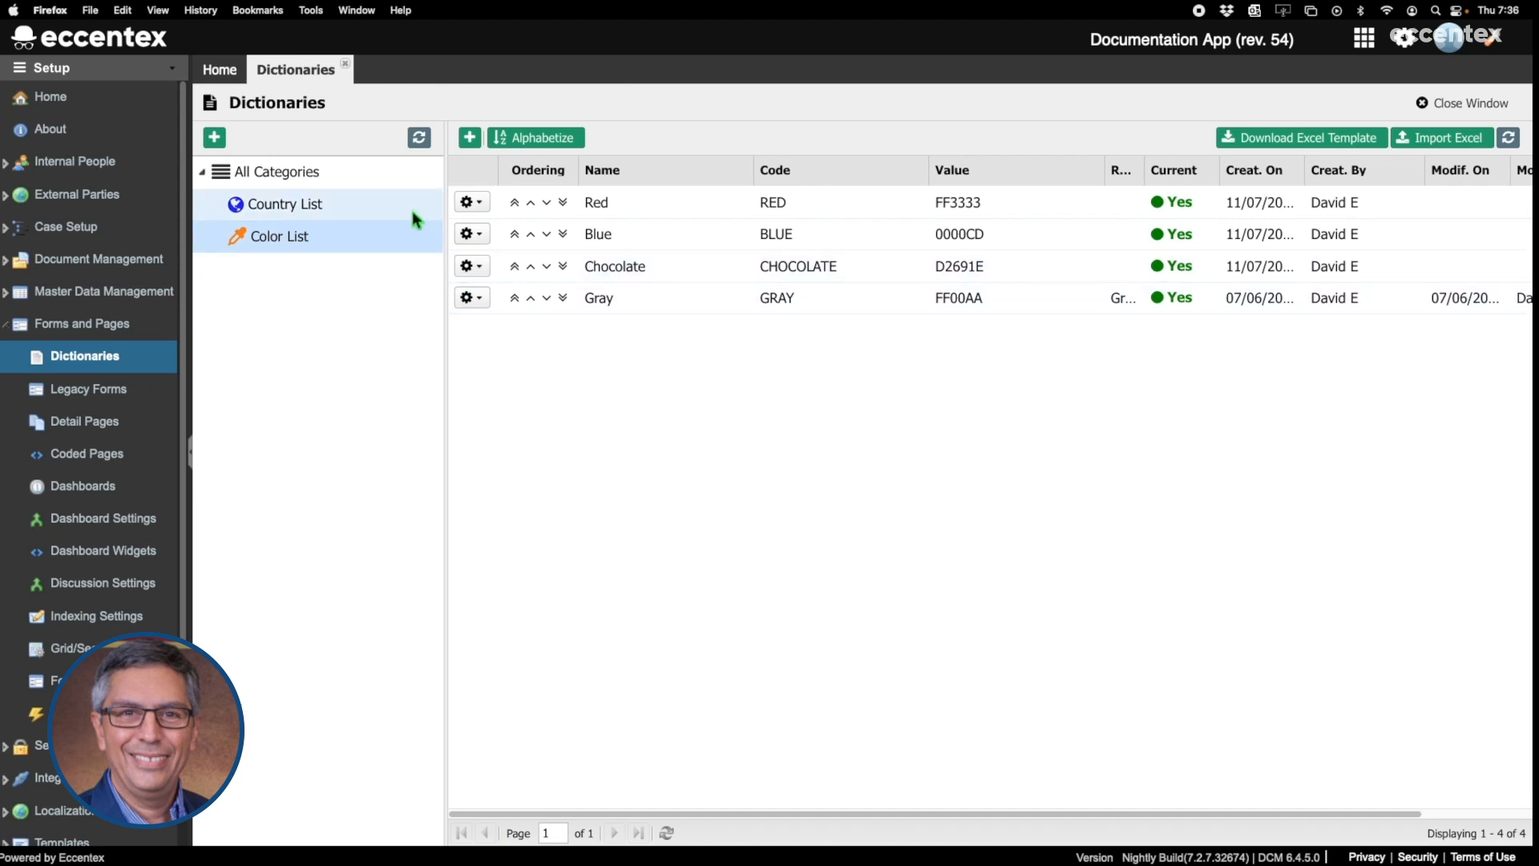
{"action": "left_click", "coordinate": [344, 205]}
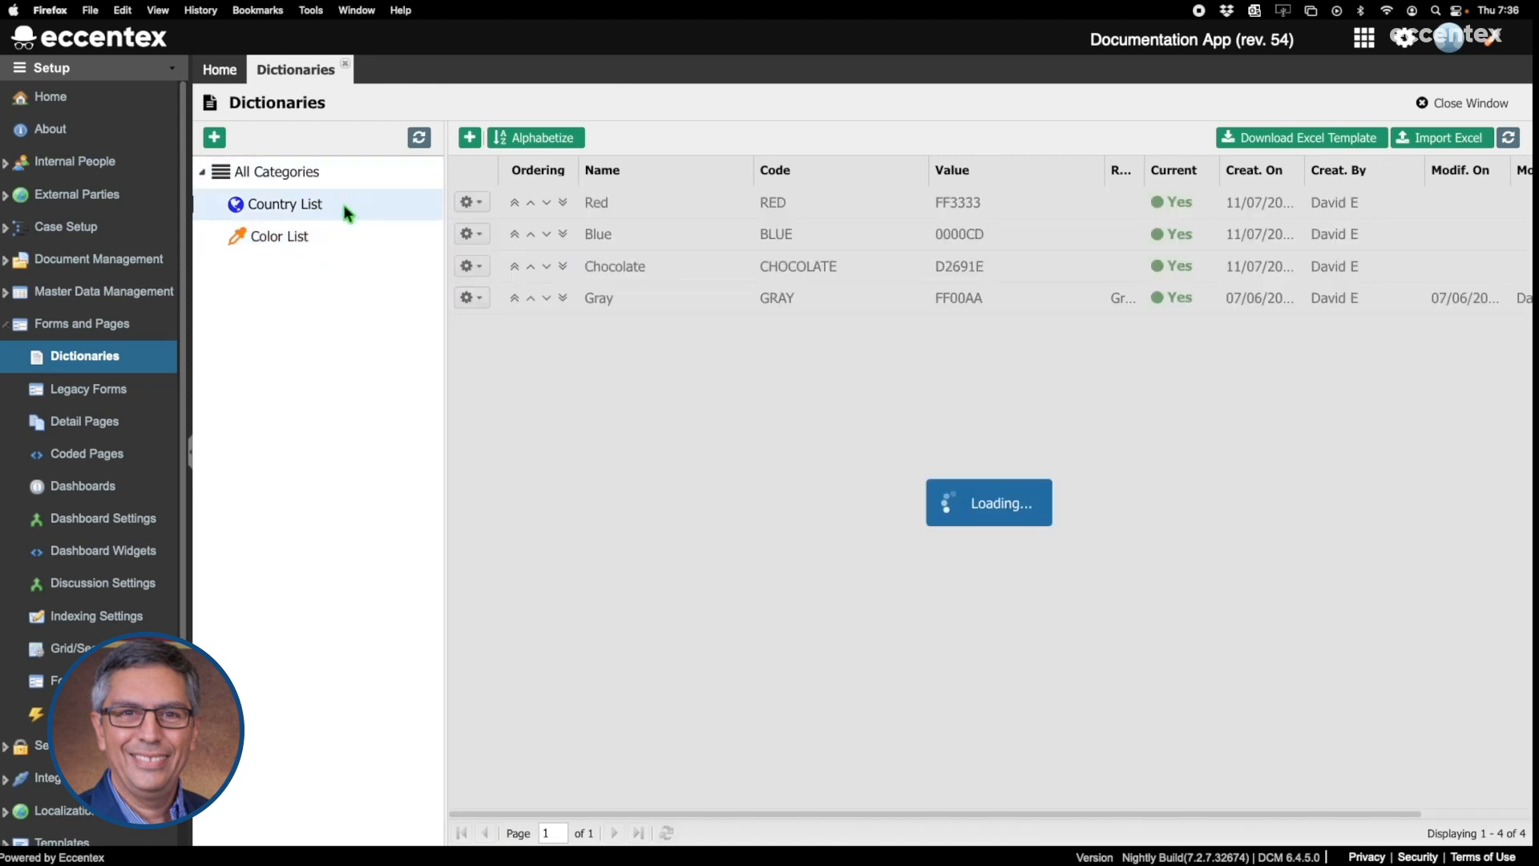
{"action": "scroll", "coordinate": [689, 401], "scroll_direction": "down", "scroll_amount": 3}
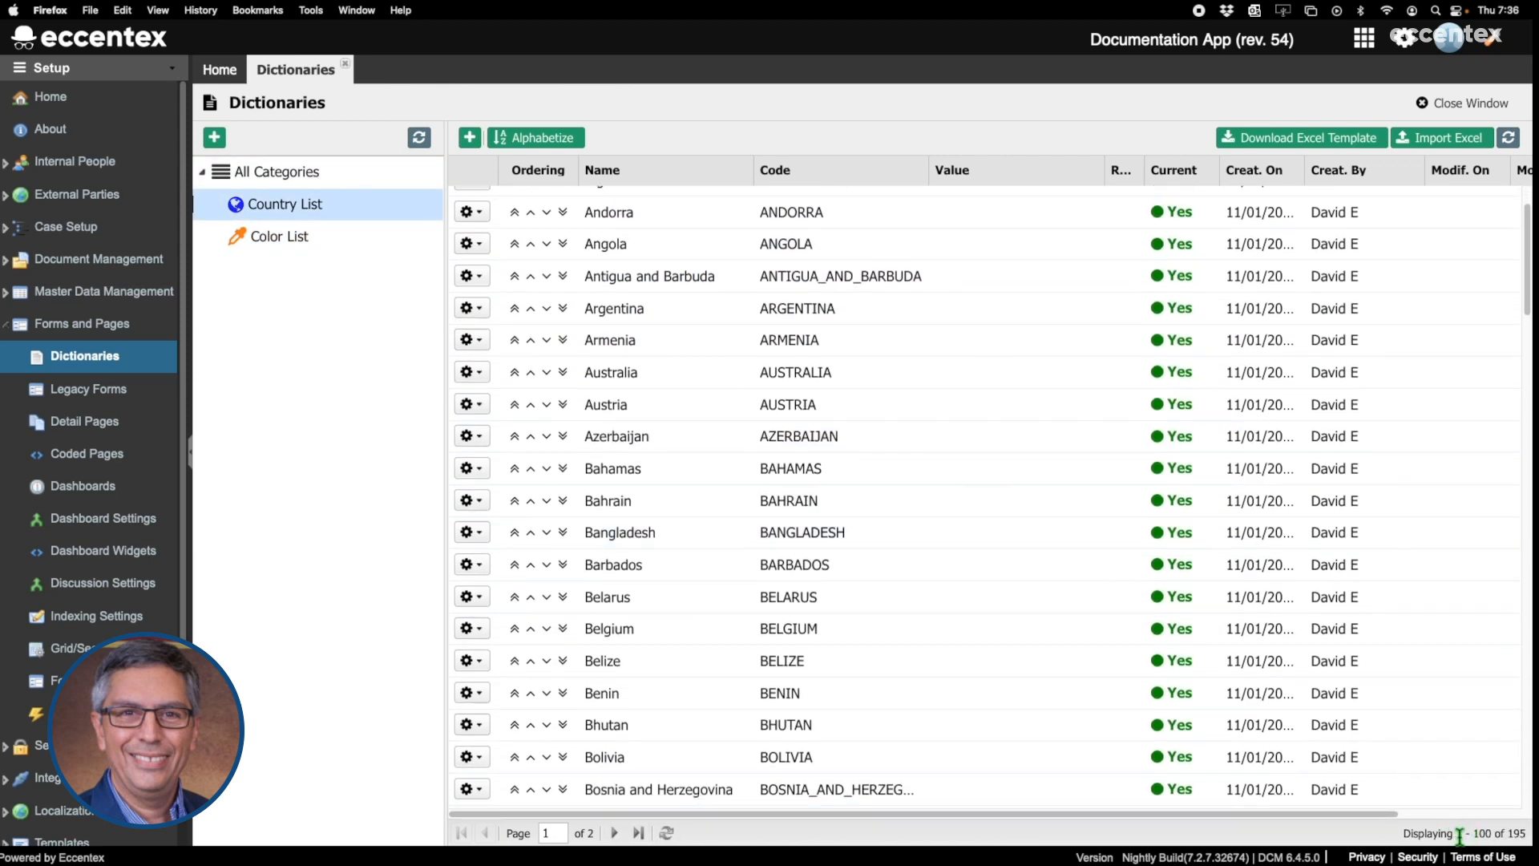
{"action": "left_click", "coordinate": [1511, 836]}
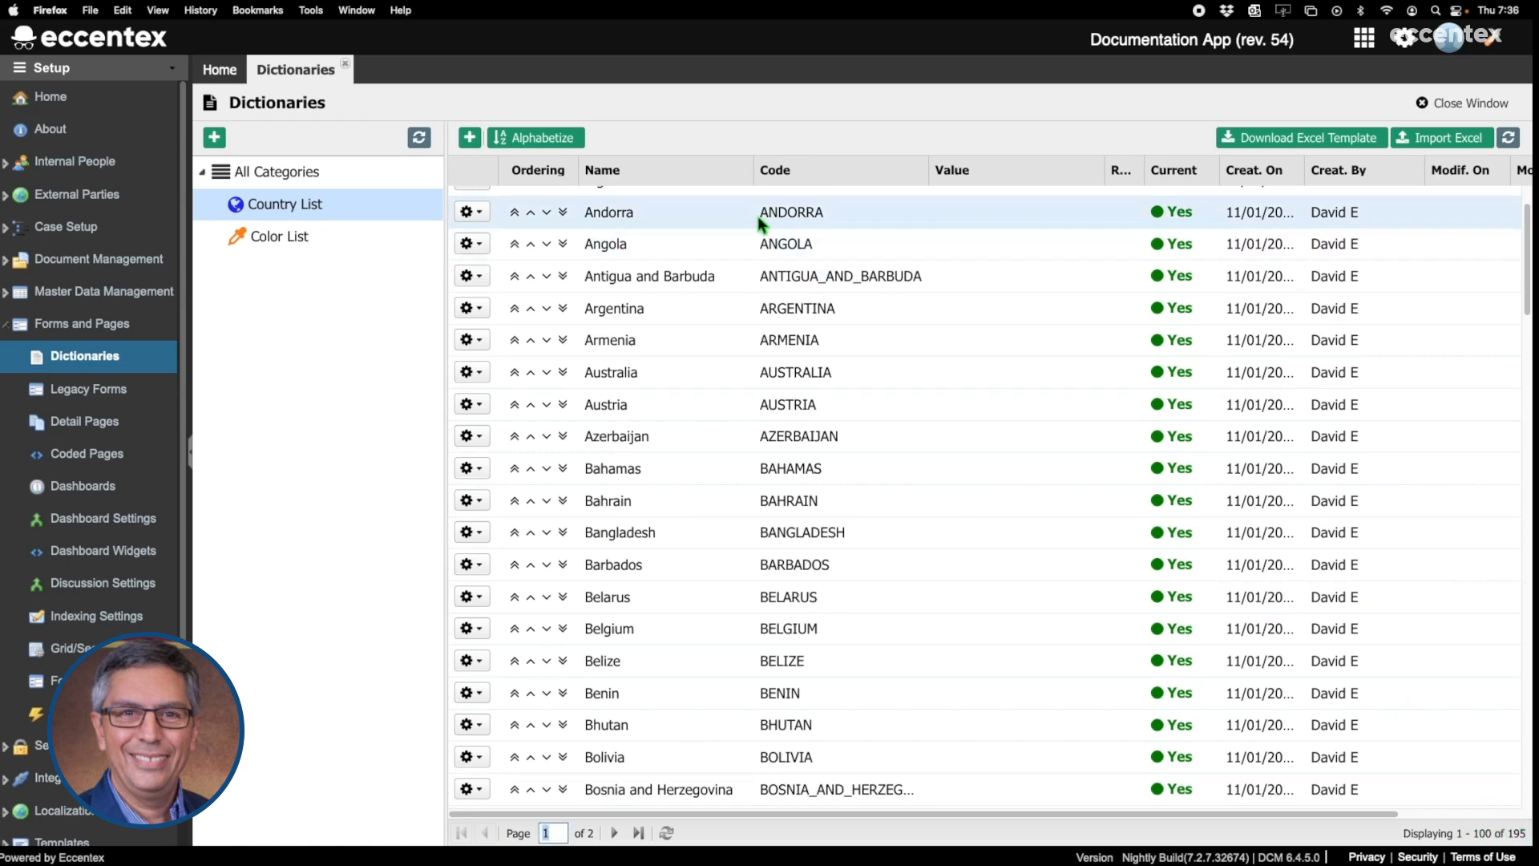
Start a new word in the Color List dictionary named Orange with permanent code ORANGE.
{"action": "left_click", "coordinate": [357, 236]}
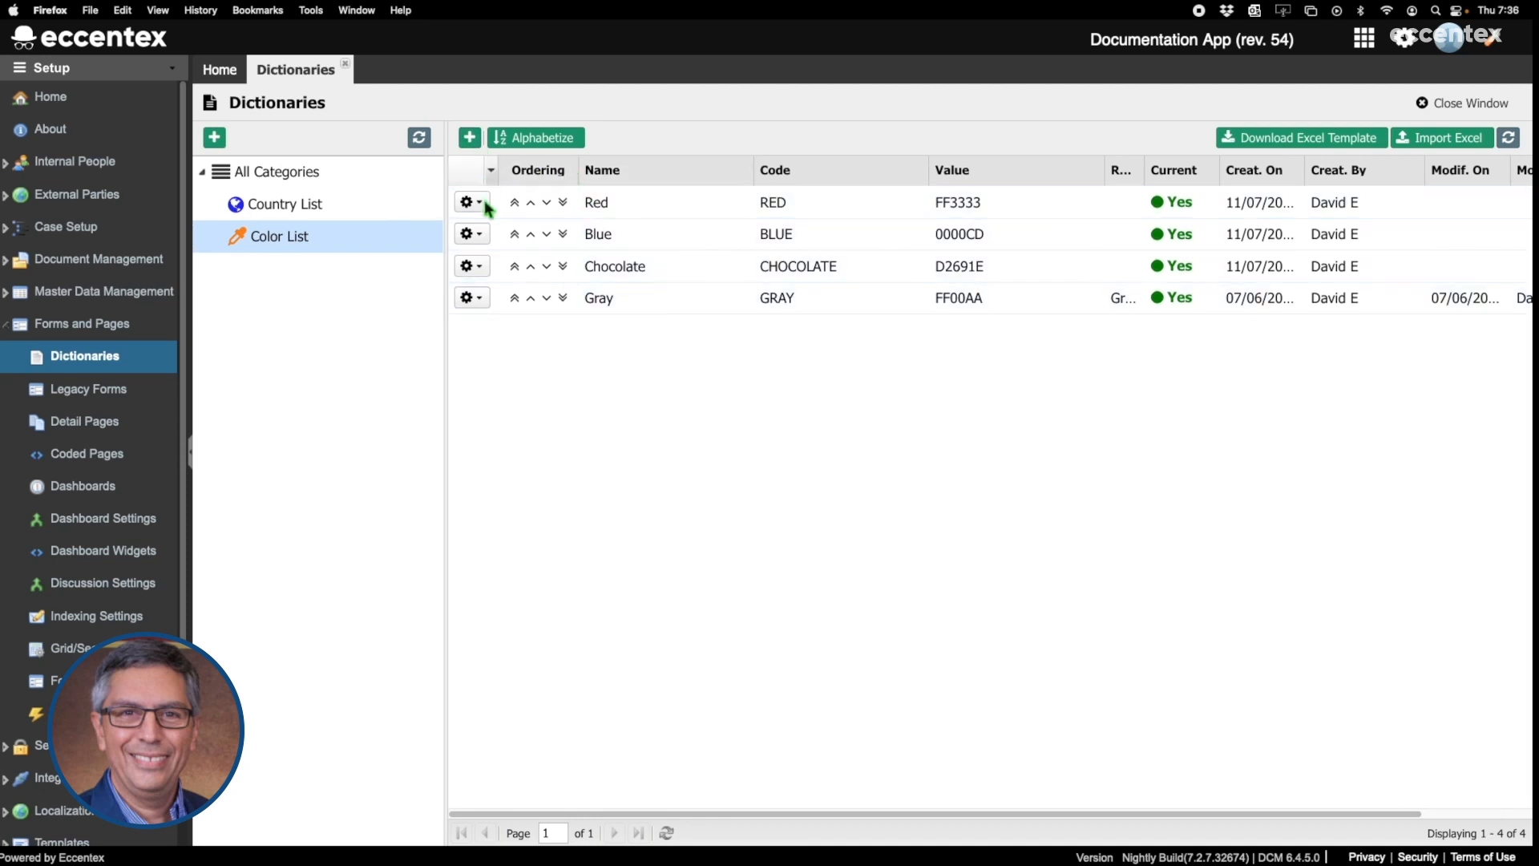
{"action": "left_click", "coordinate": [470, 138]}
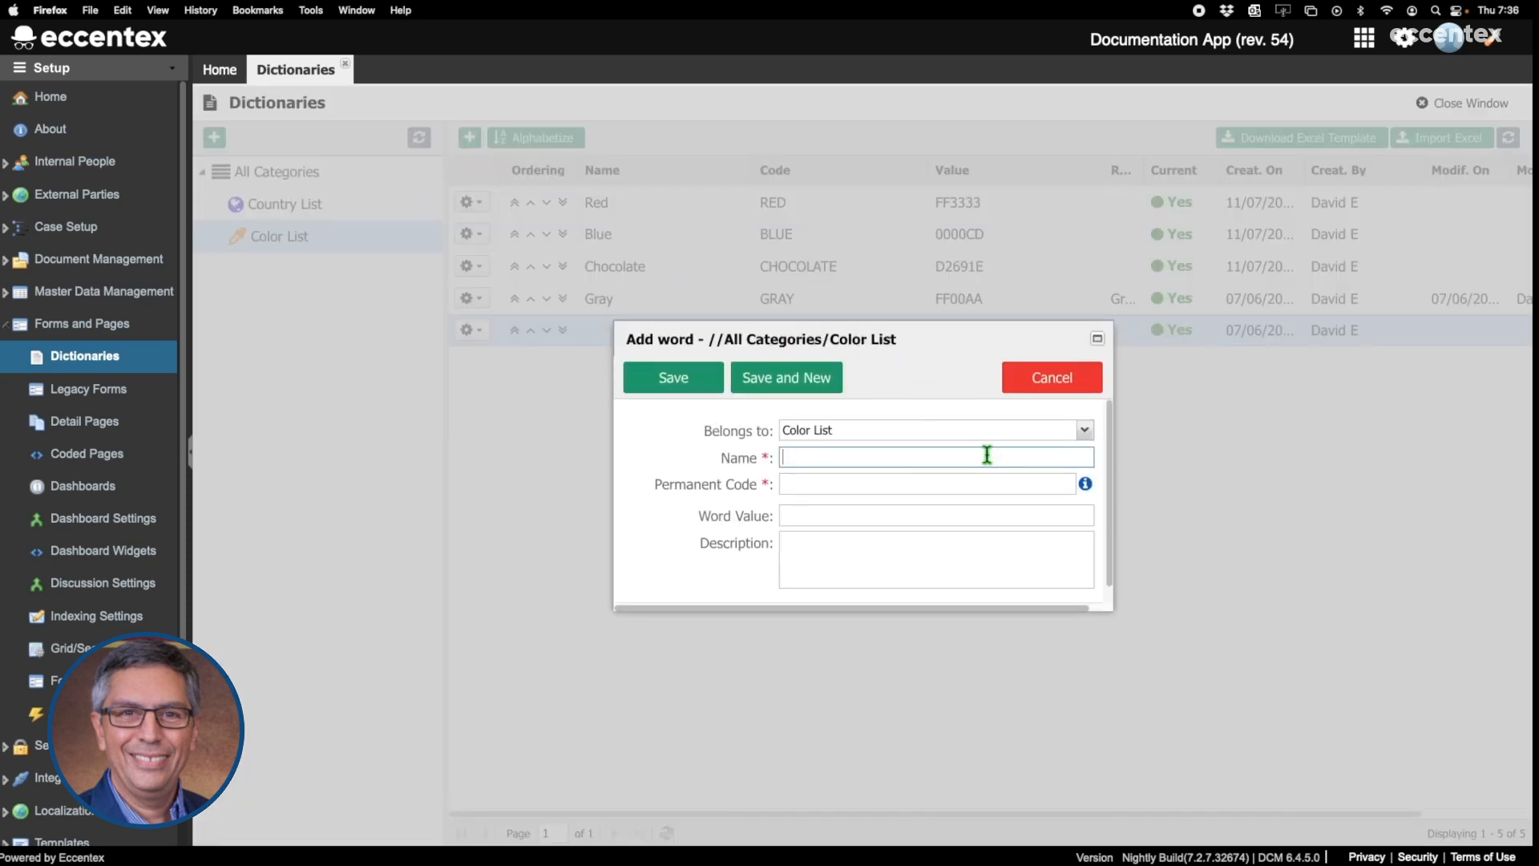
{"action": "left_click", "coordinate": [1091, 437]}
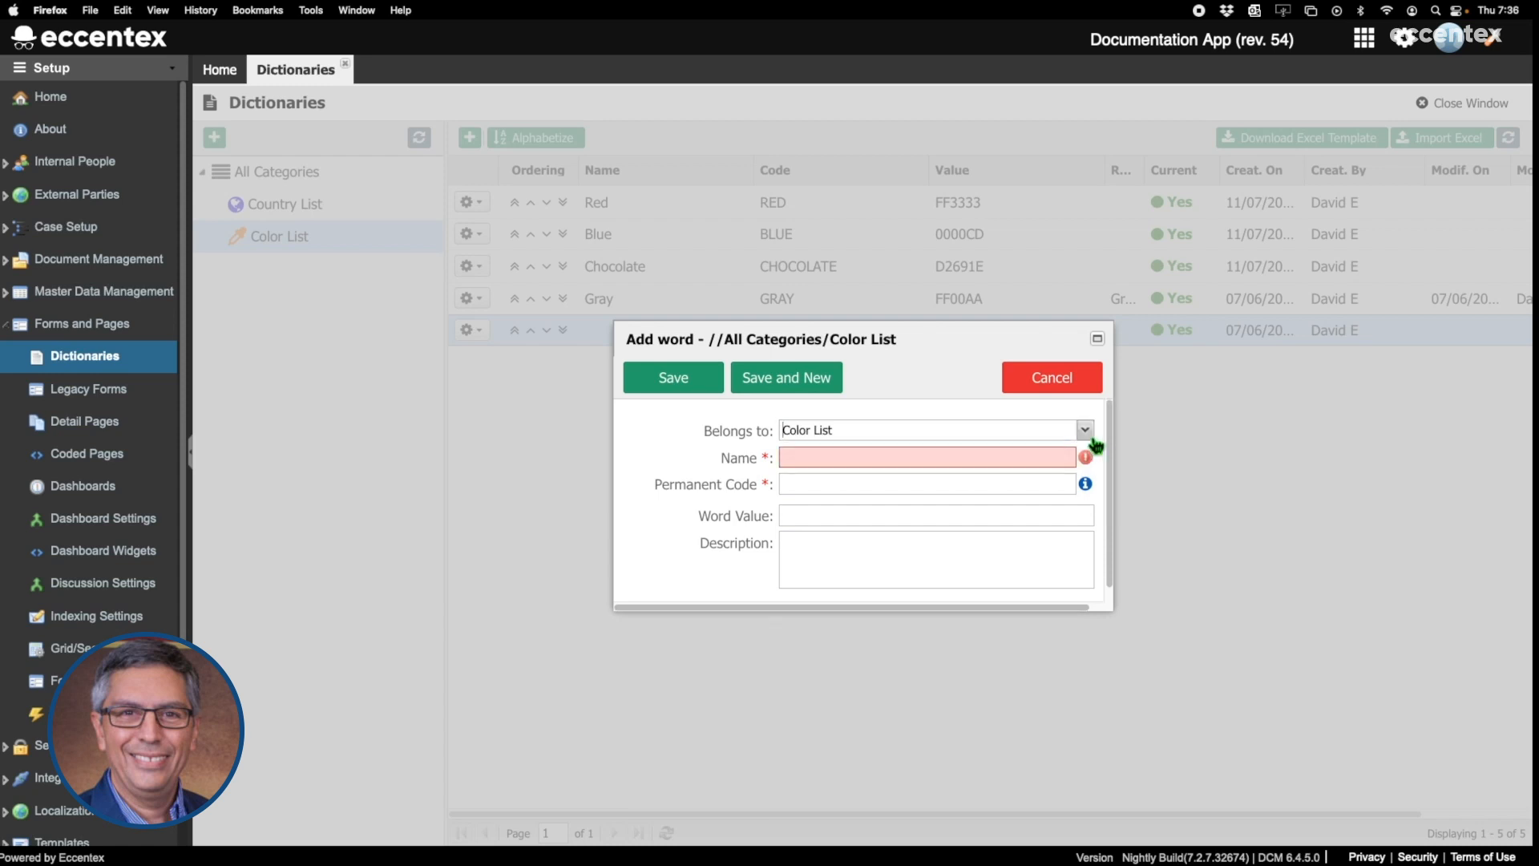
{"action": "left_click", "coordinate": [1005, 463]}
{"action": "type", "text": "Orange"}
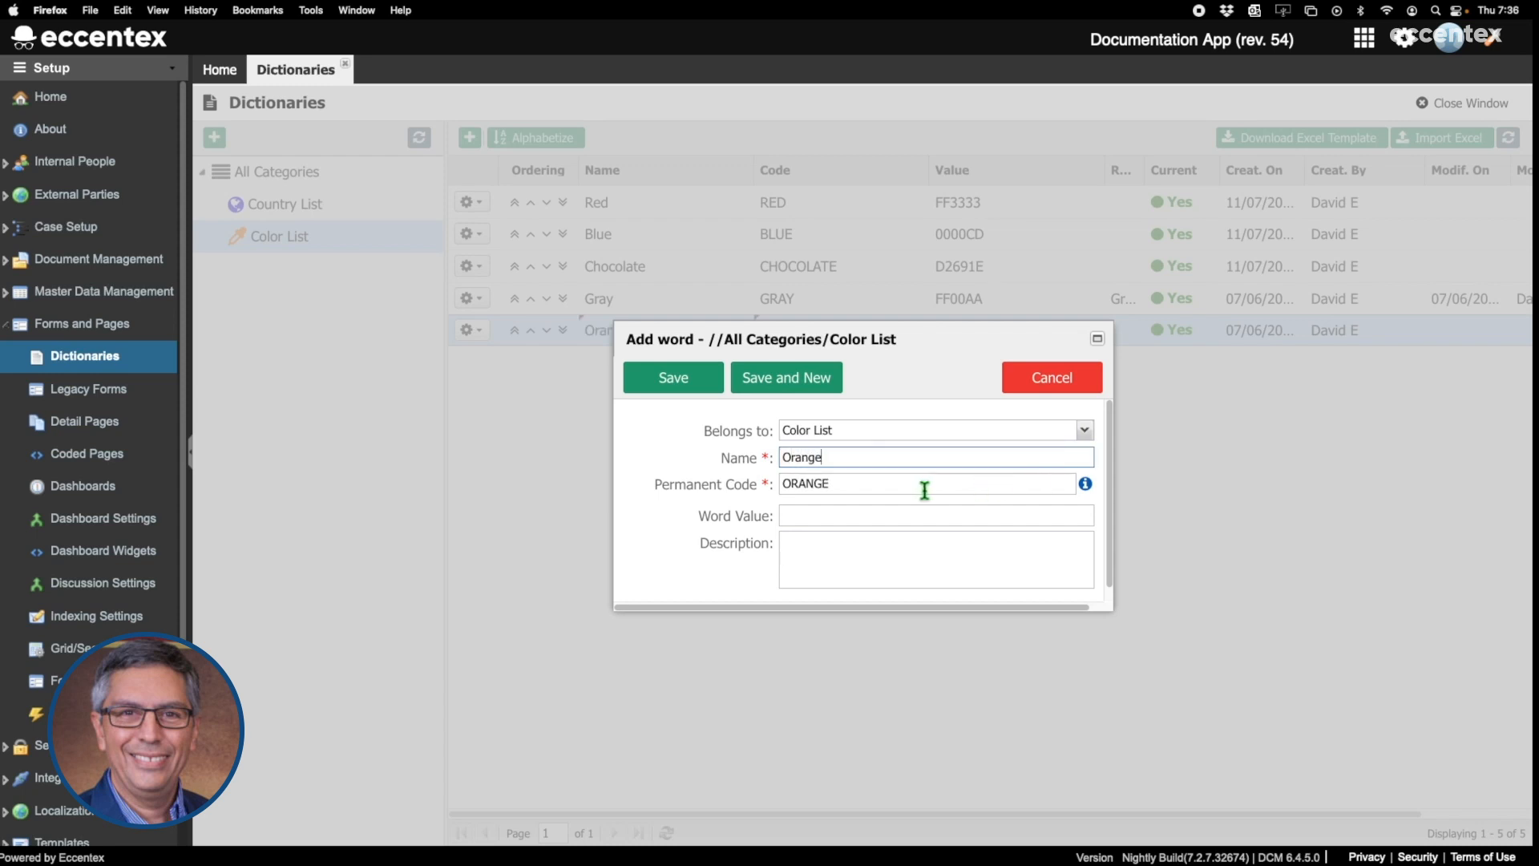
{"action": "left_click", "coordinate": [912, 491]}
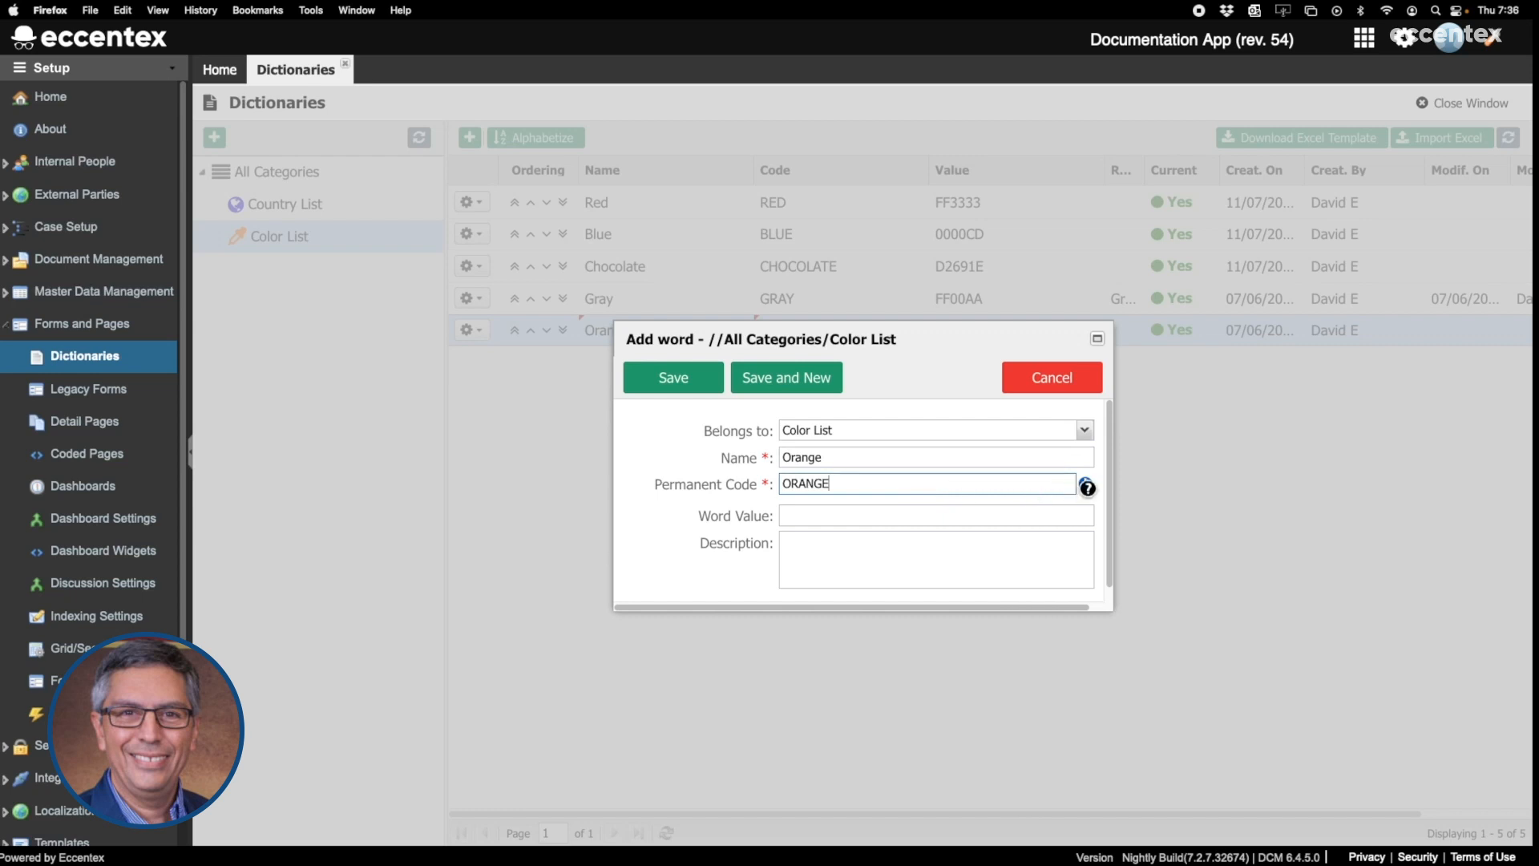
{"action": "mouse_move", "coordinate": [1086, 482]}
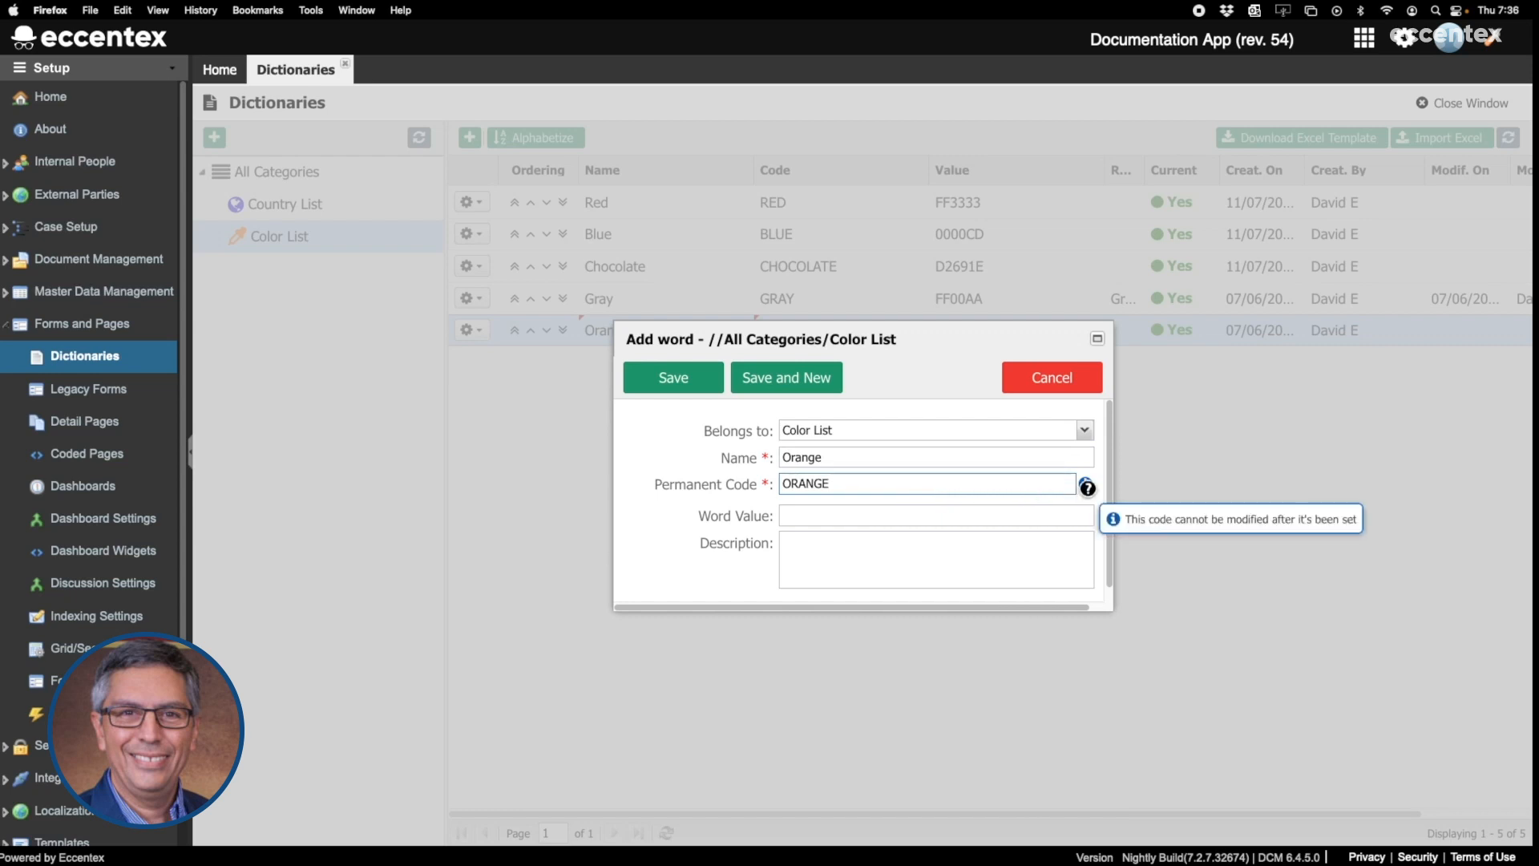
Give the new word the value AA88FF and the description "Orange Color Demo", and save it.
{"action": "left_click", "coordinate": [956, 517]}
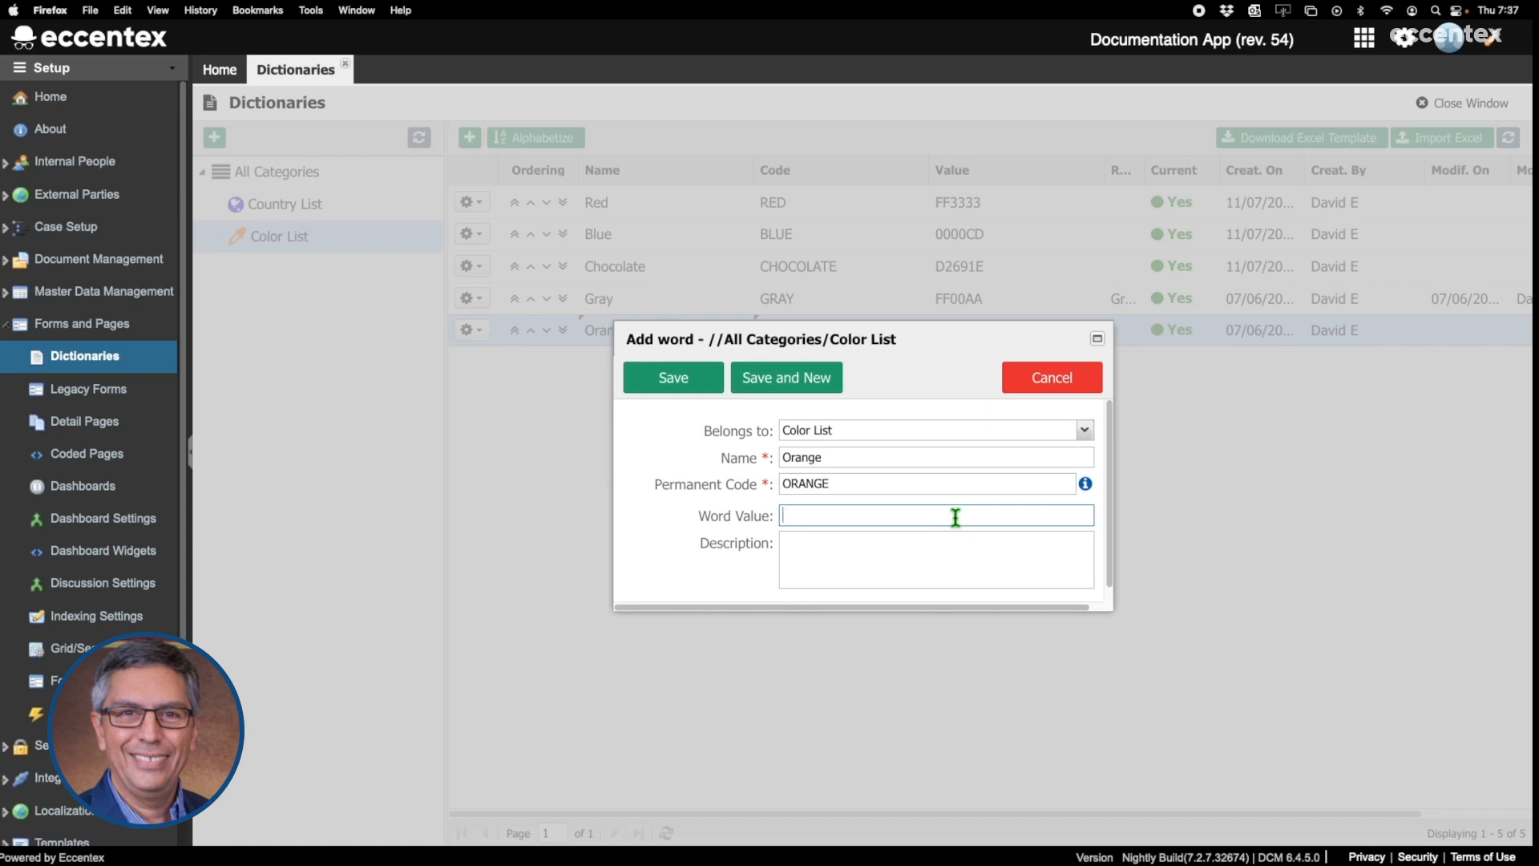
{"action": "type", "text": "AA"}
{"action": "type", "text": "&&FF"}
{"action": "key", "text": "Left"}
{"action": "key", "text": "Left"}
{"action": "key", "text": "BackSpace"}
{"action": "key", "text": "BackSpace"}
{"action": "type", "text": "88"}
{"action": "left_click", "coordinate": [924, 564]}
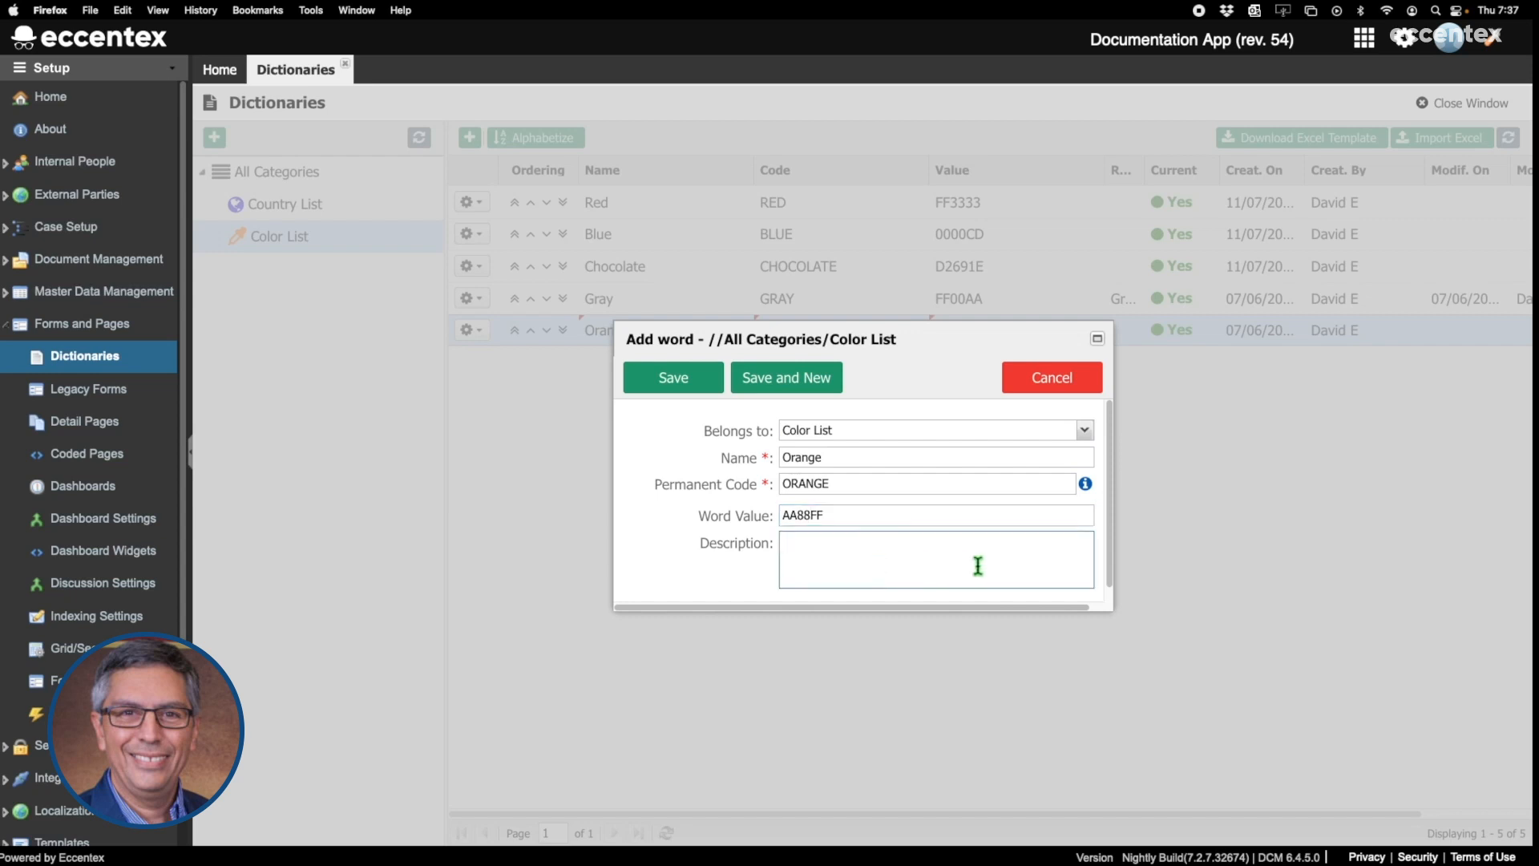
{"action": "type", "text": "Orange Color Demo"}
{"action": "left_click", "coordinate": [697, 378]}
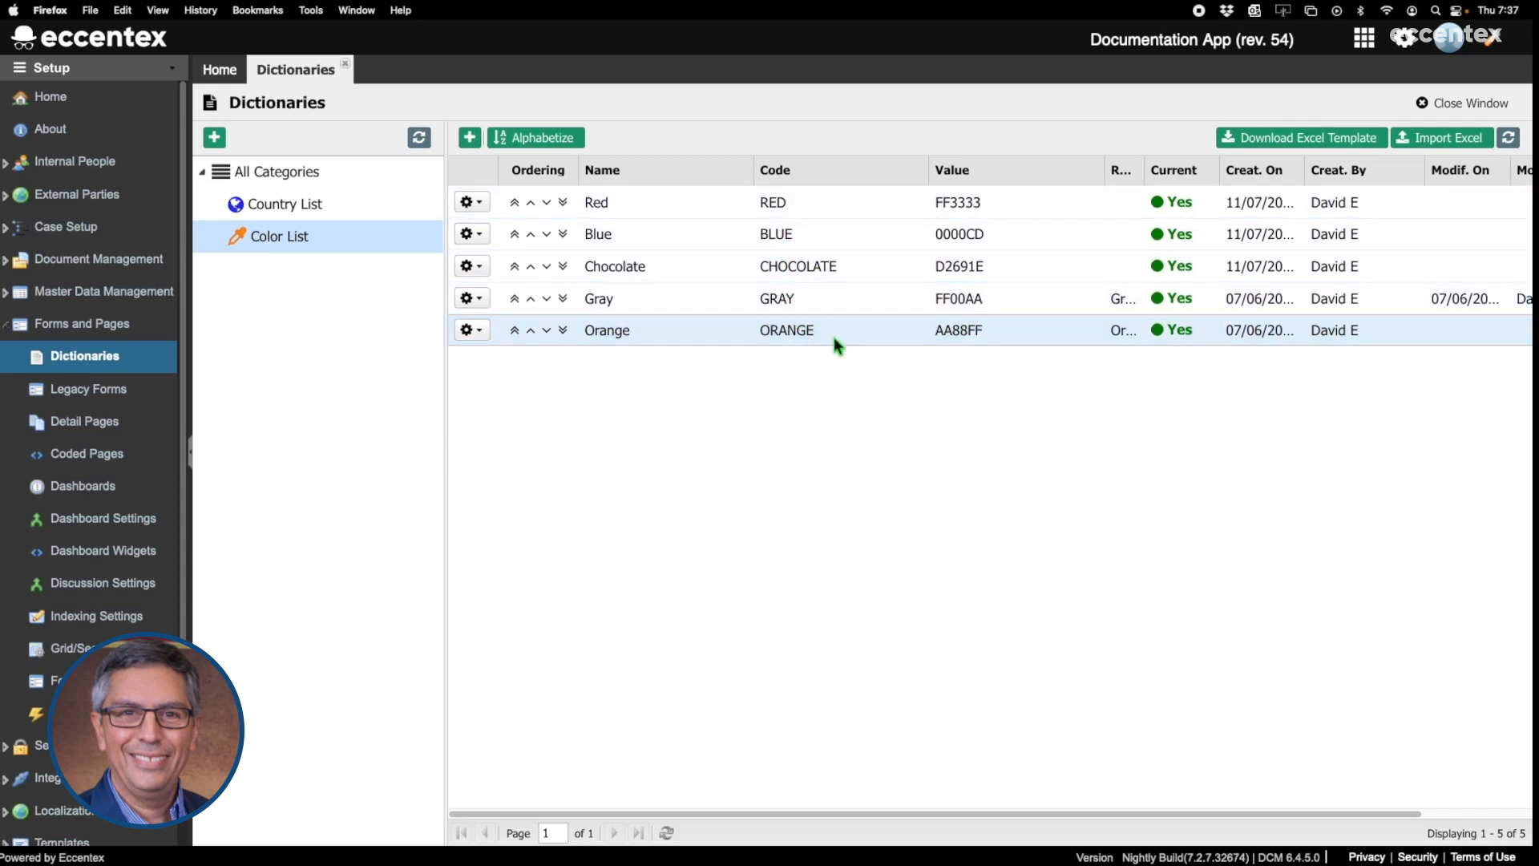
Change the word value of the Orange entry to AA66FF and save it.
{"action": "left_click", "coordinate": [474, 330]}
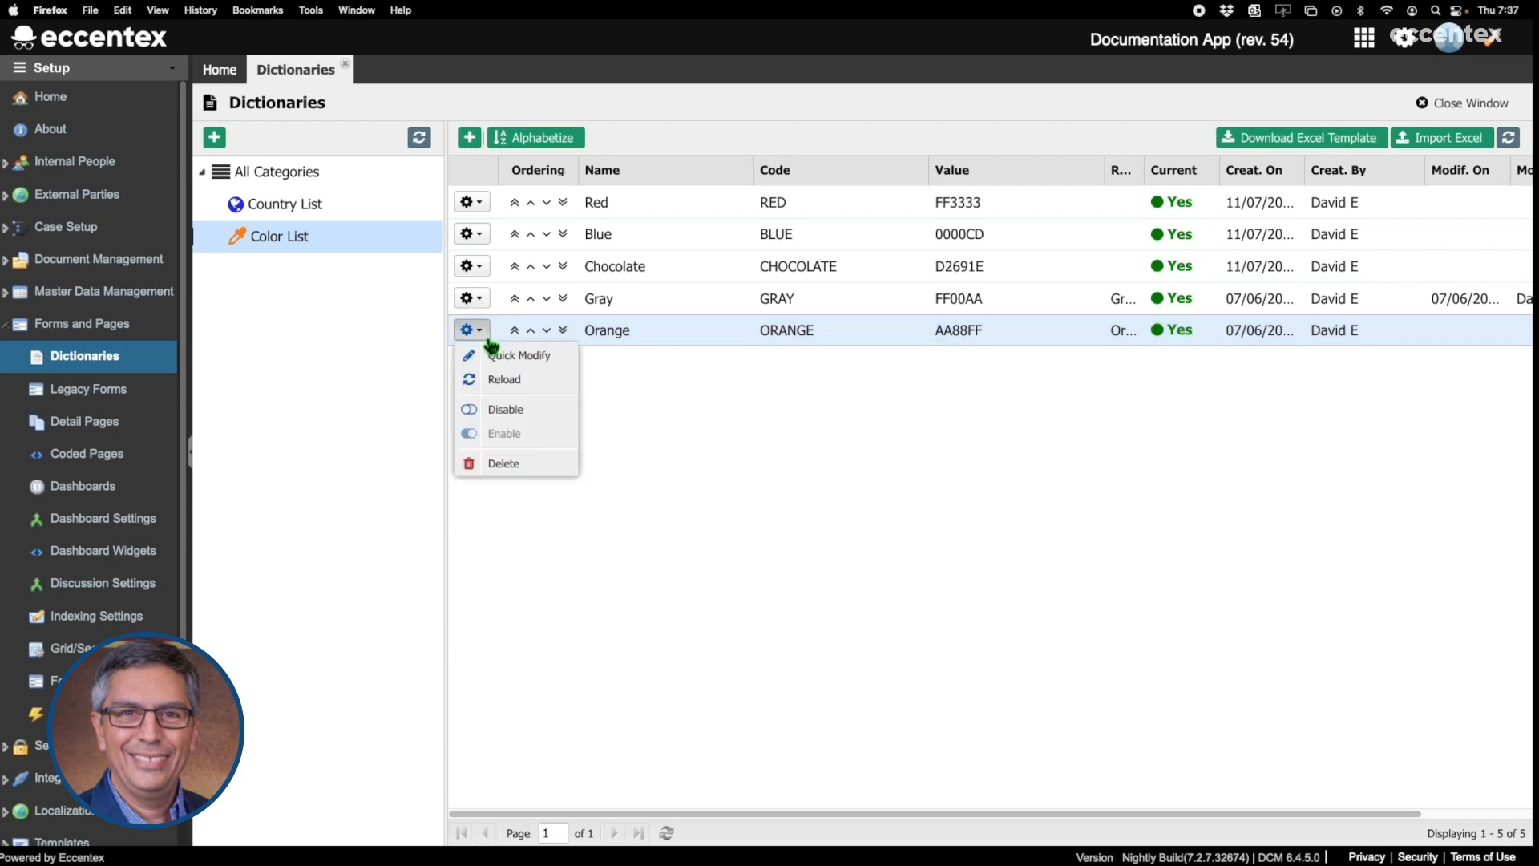
{"action": "left_click", "coordinate": [549, 359]}
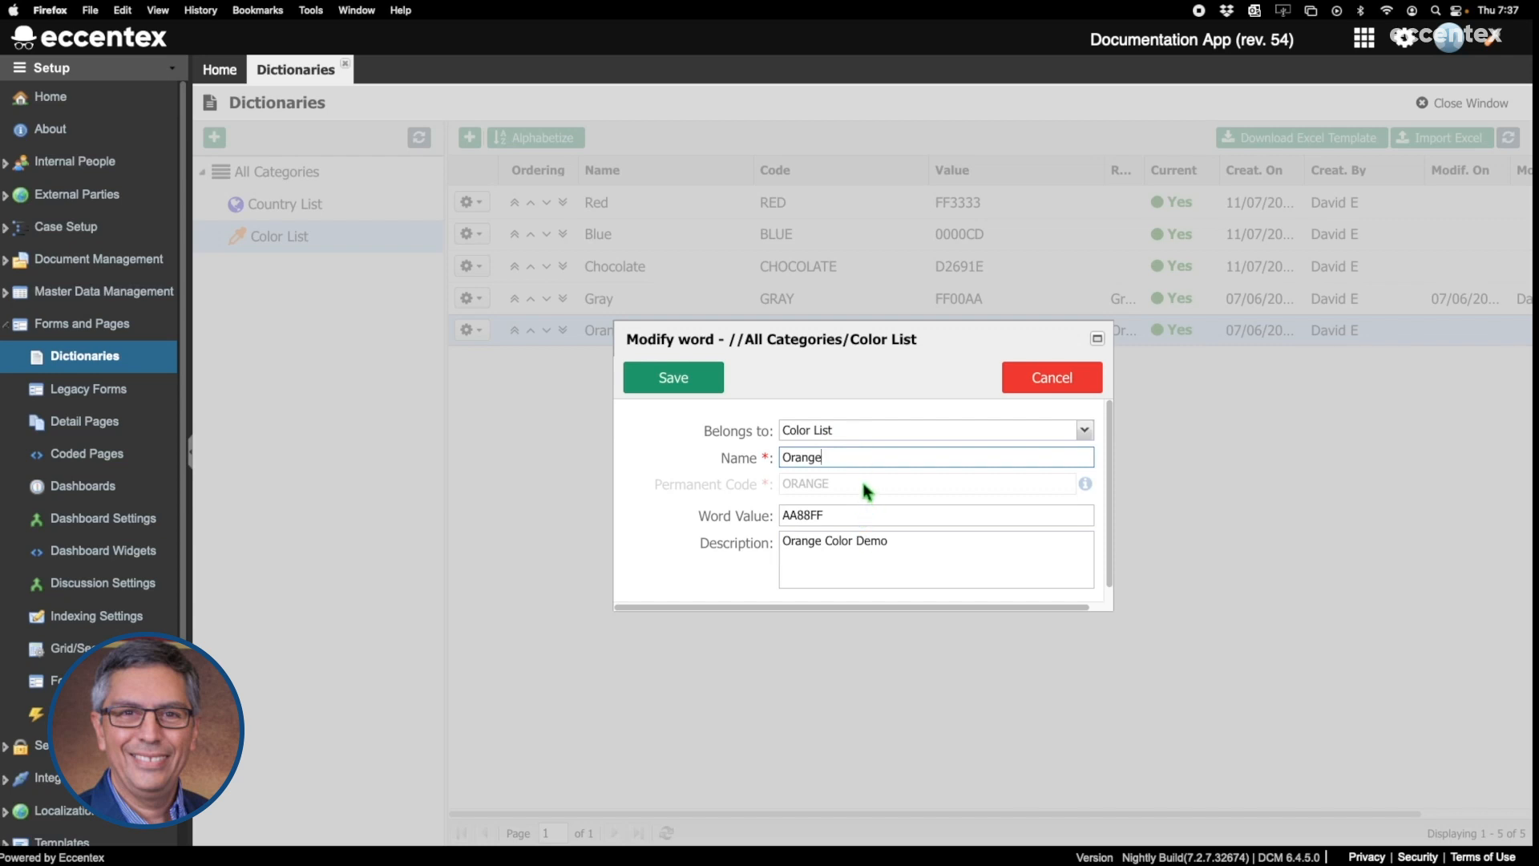
{"action": "left_click", "coordinate": [863, 515]}
{"action": "key", "text": "Left"}
{"action": "key", "text": "Left"}
{"action": "key", "text": "BackSpace"}
{"action": "key", "text": "BackSpace"}
{"action": "type", "text": "66"}
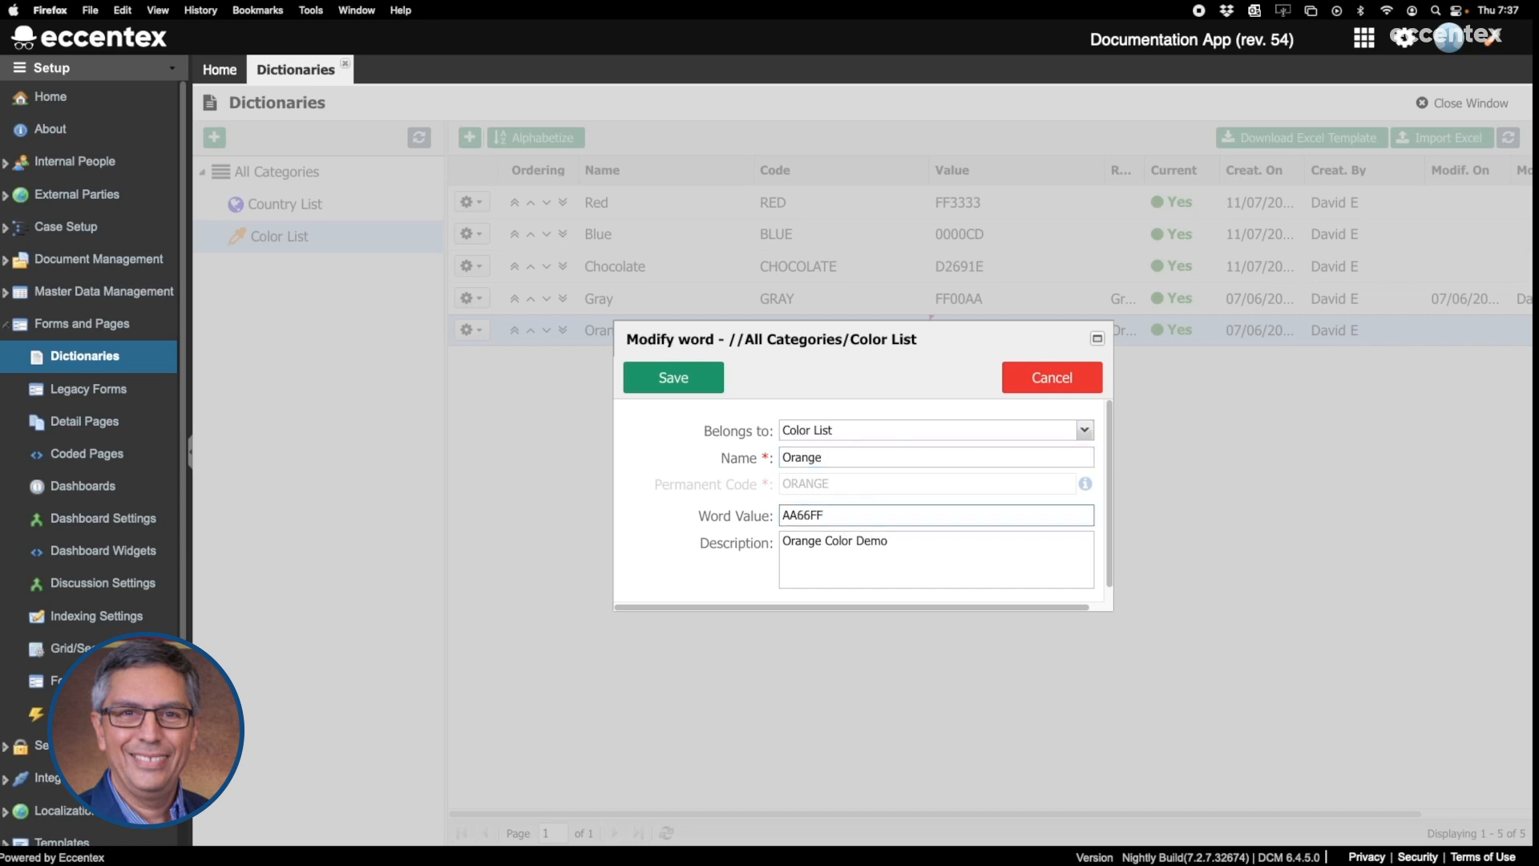
{"action": "left_click", "coordinate": [676, 378]}
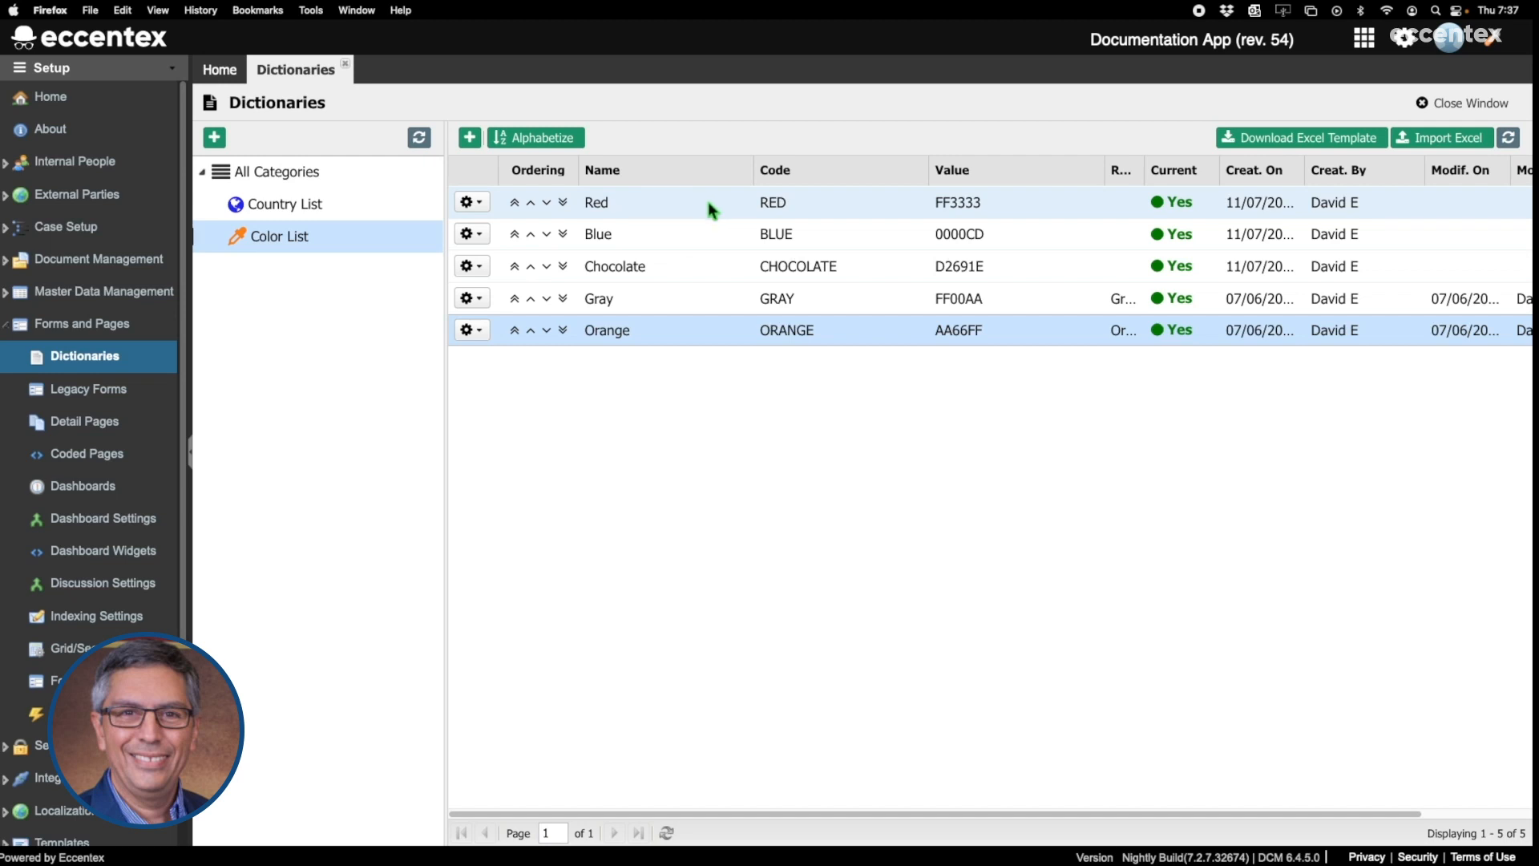
Open the data model of the Car Quotes case type from the case setup.
{"action": "left_click", "coordinate": [92, 238]}
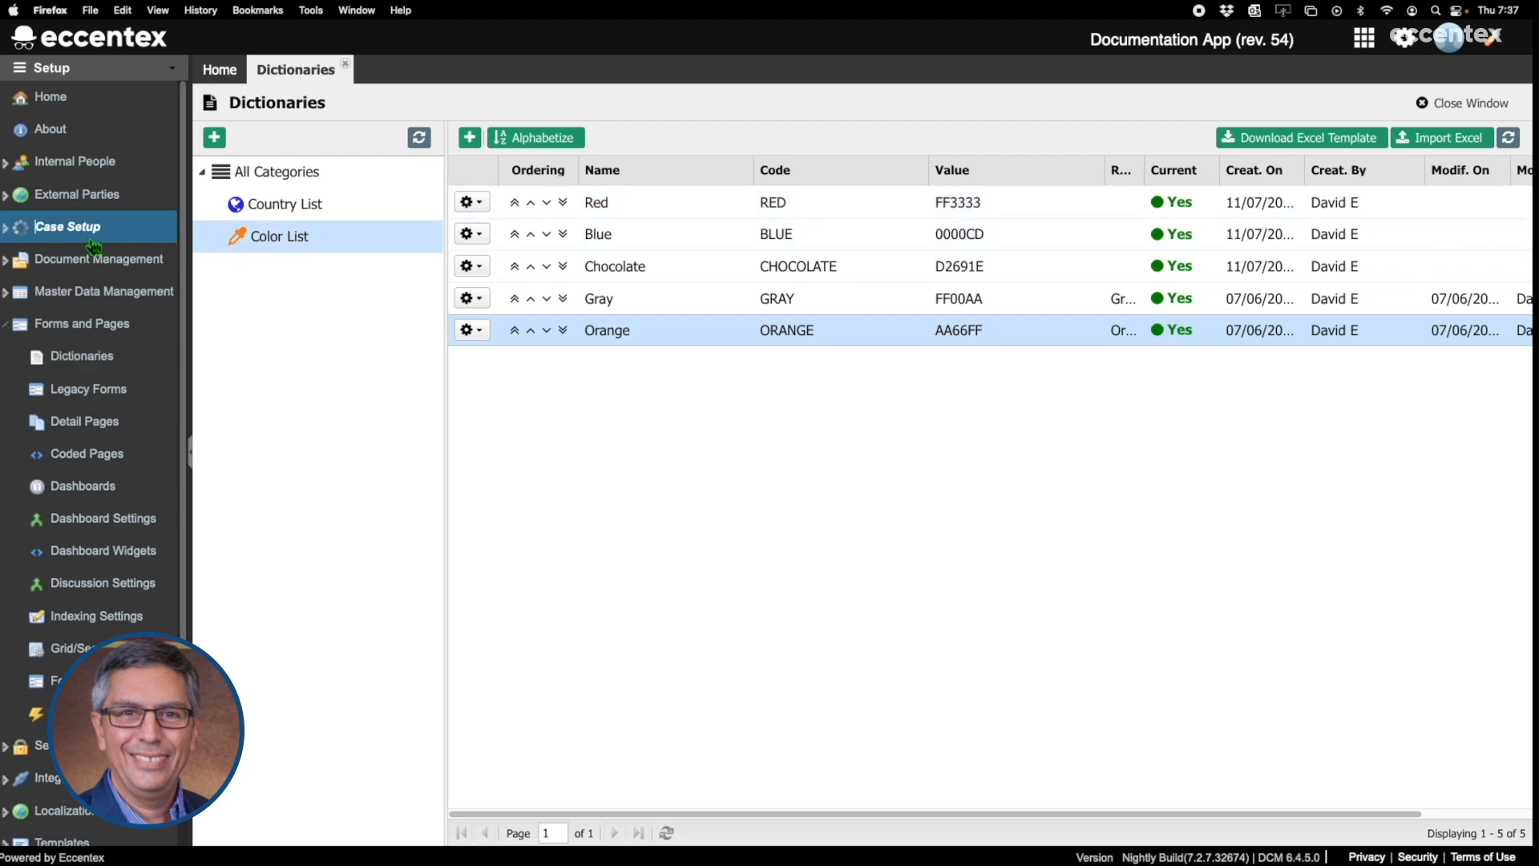
{"action": "left_click", "coordinate": [84, 327]}
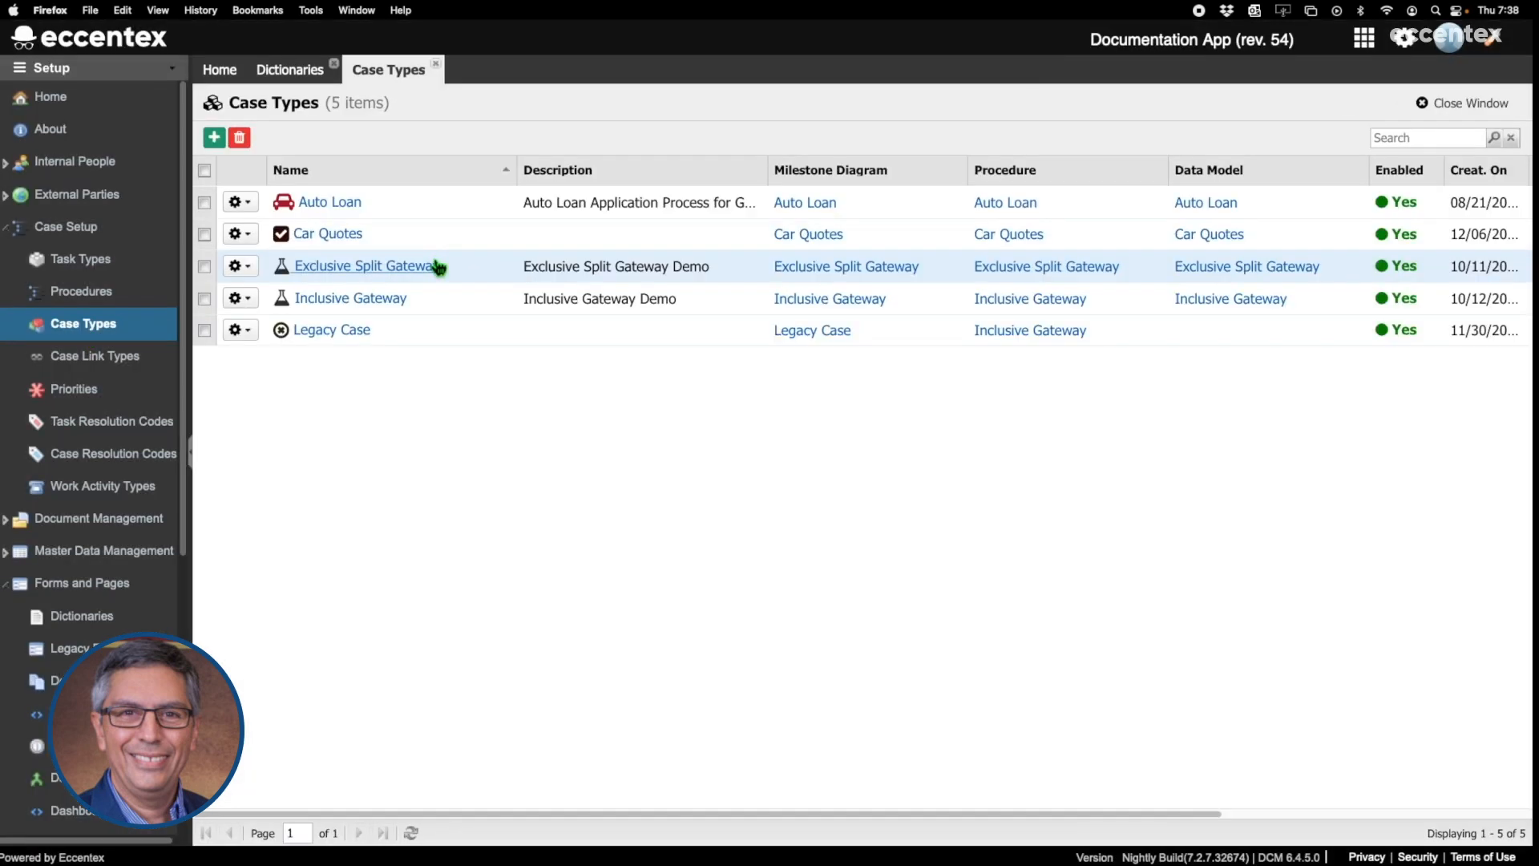
{"action": "left_click", "coordinate": [346, 236]}
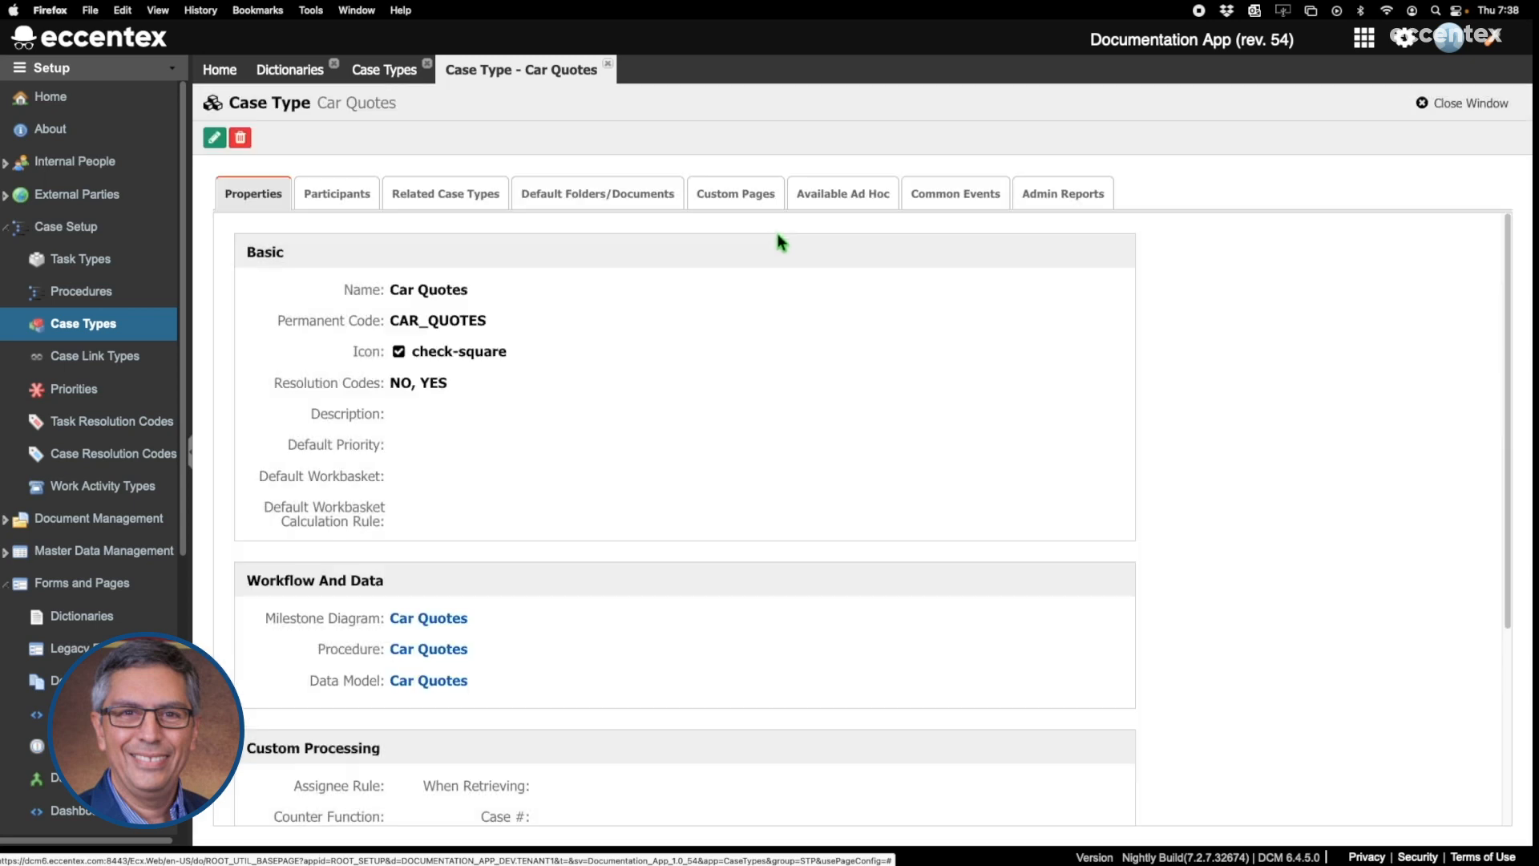
{"action": "left_click", "coordinate": [442, 681]}
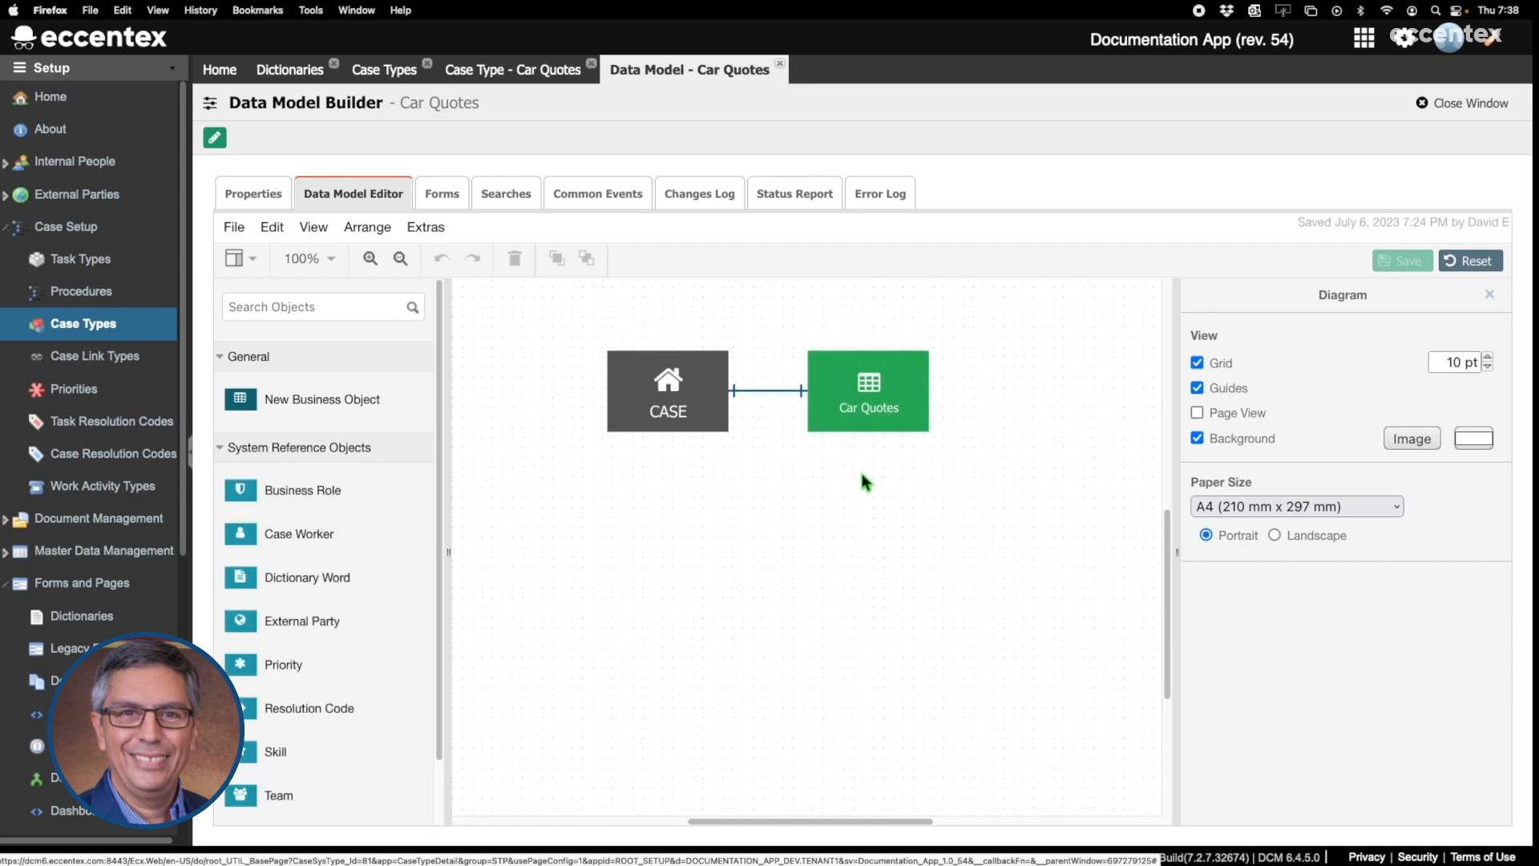
Add a Dictionary Word reference object linked to the Car Quotes business object.
{"action": "mouse_move", "coordinate": [331, 408]}
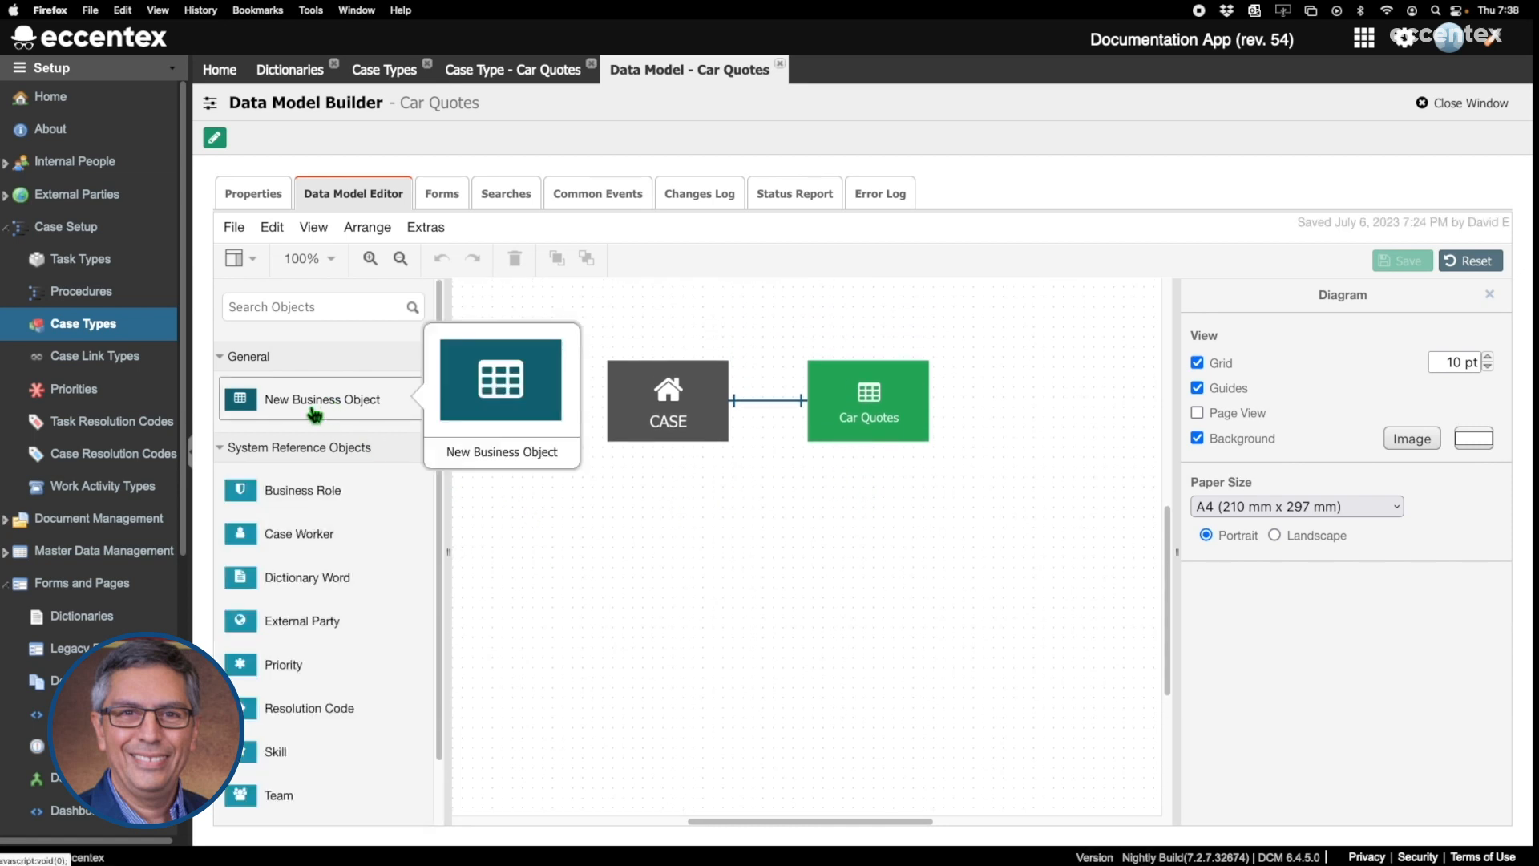
{"action": "mouse_move", "coordinate": [323, 536]}
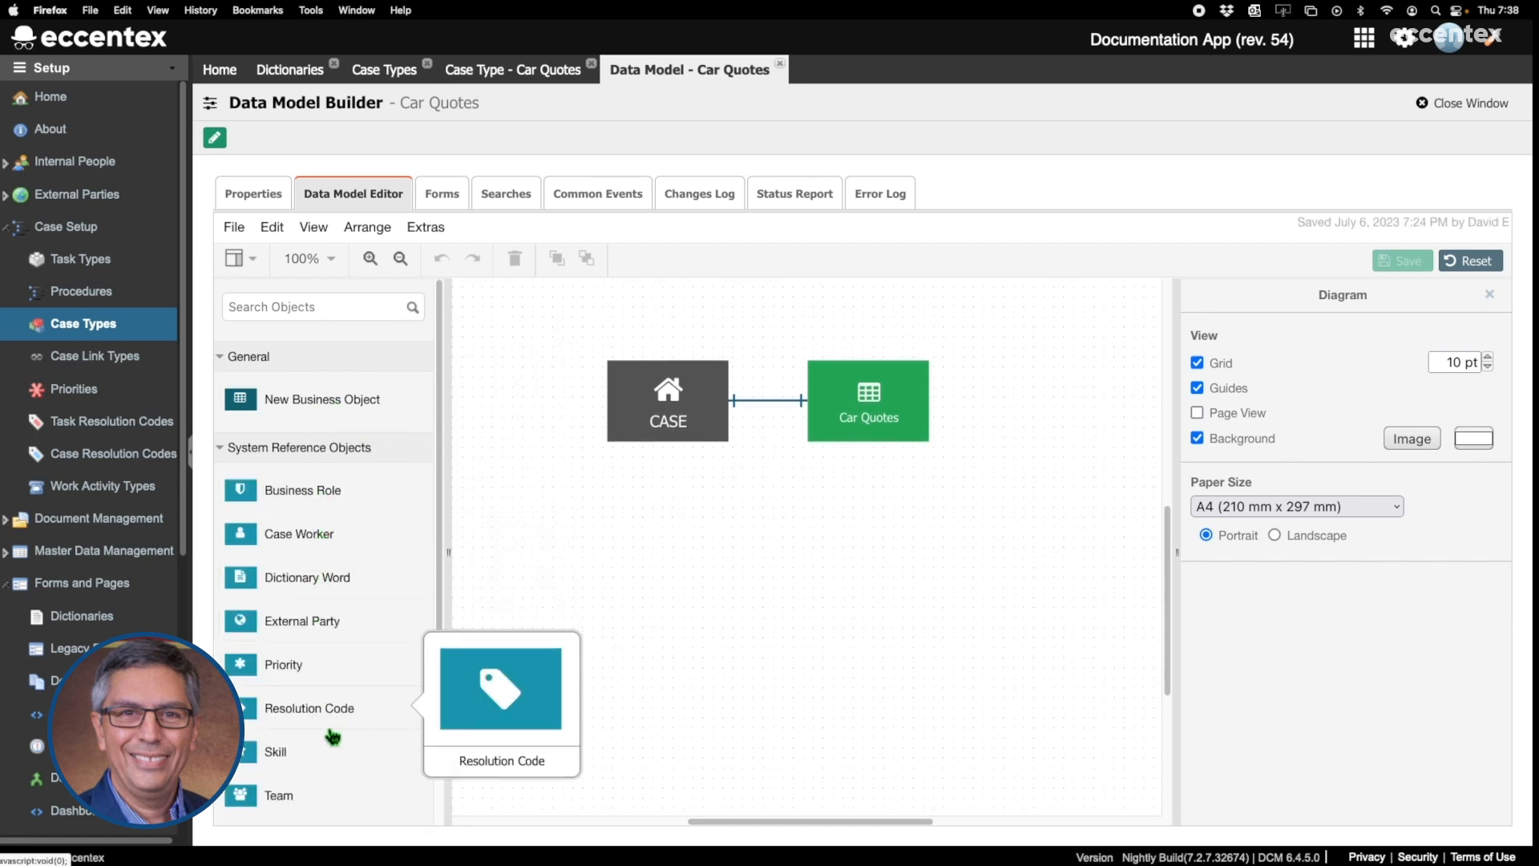
{"action": "mouse_move", "coordinate": [321, 590]}
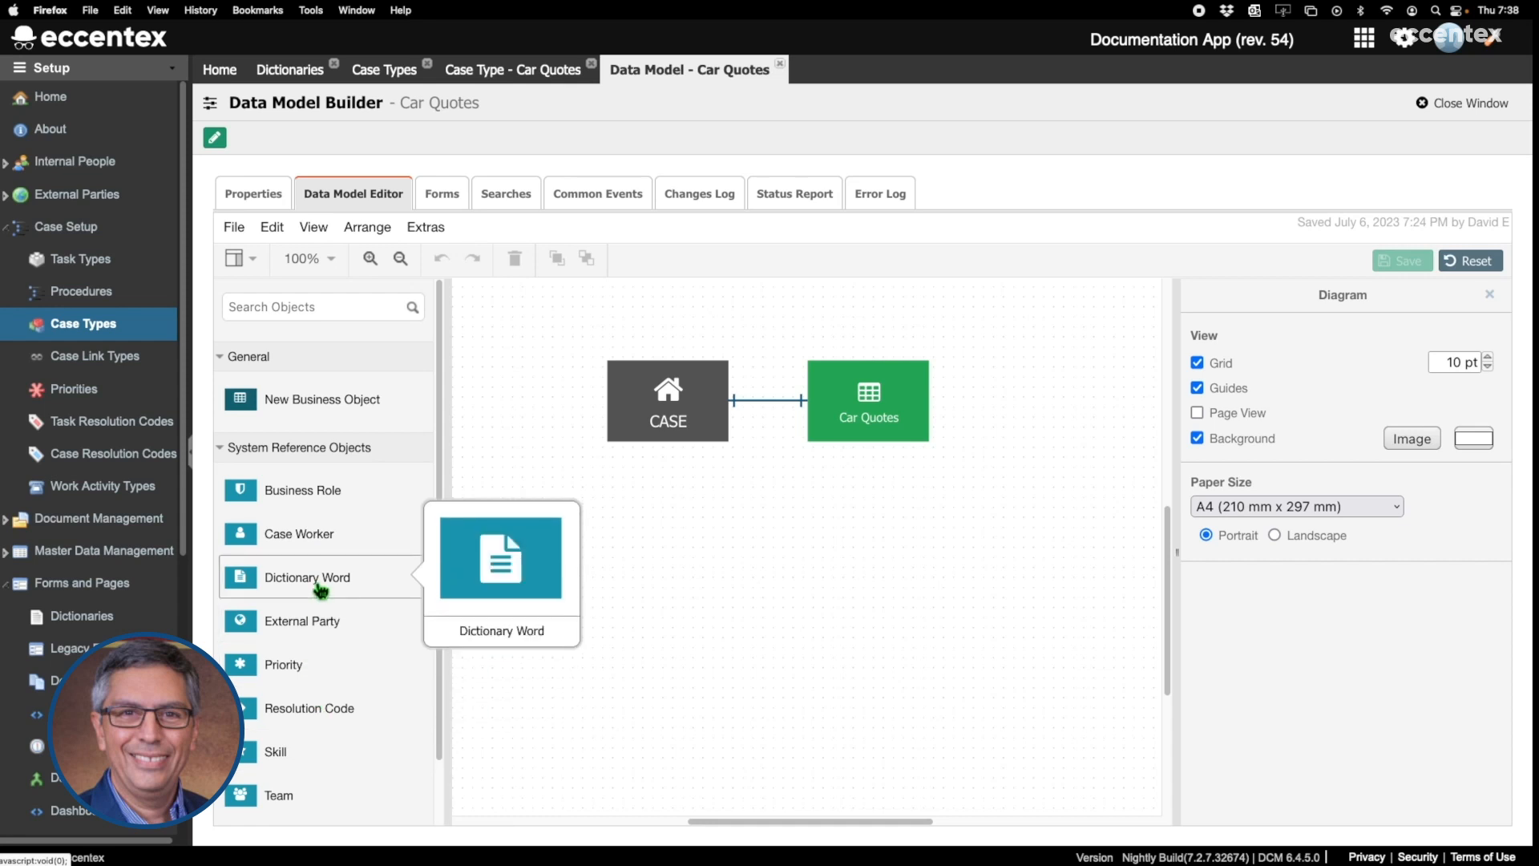
{"action": "left_click_drag", "start_coordinate": [321, 585], "coordinate": [841, 402]}
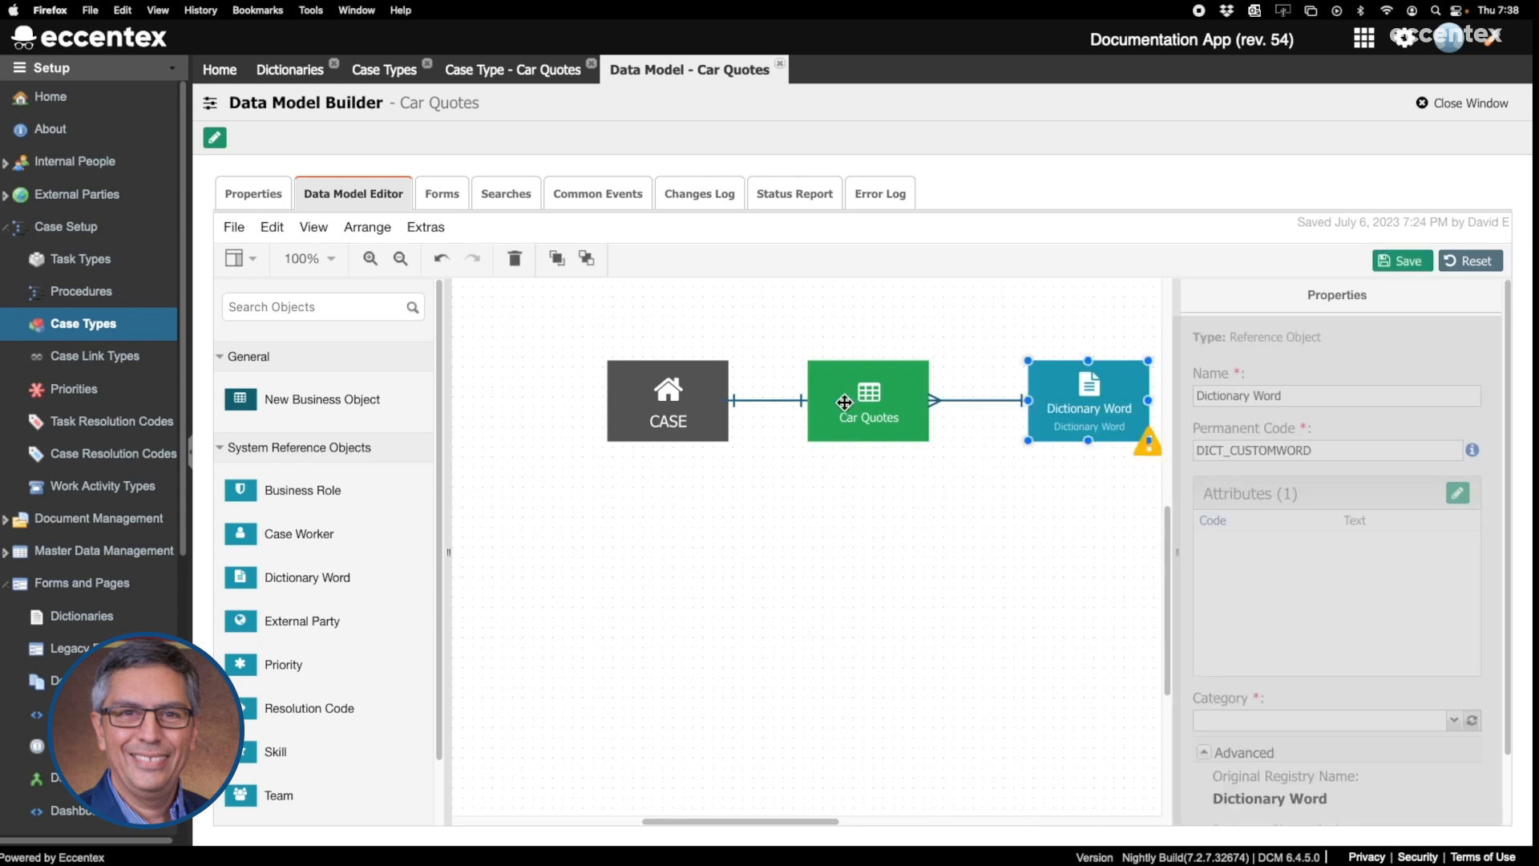
Rename the new Dictionary Word reference object to Car Colors.
{"action": "left_click_drag", "start_coordinate": [817, 821], "coordinate": [872, 821]}
{"action": "mouse_move", "coordinate": [990, 441]}
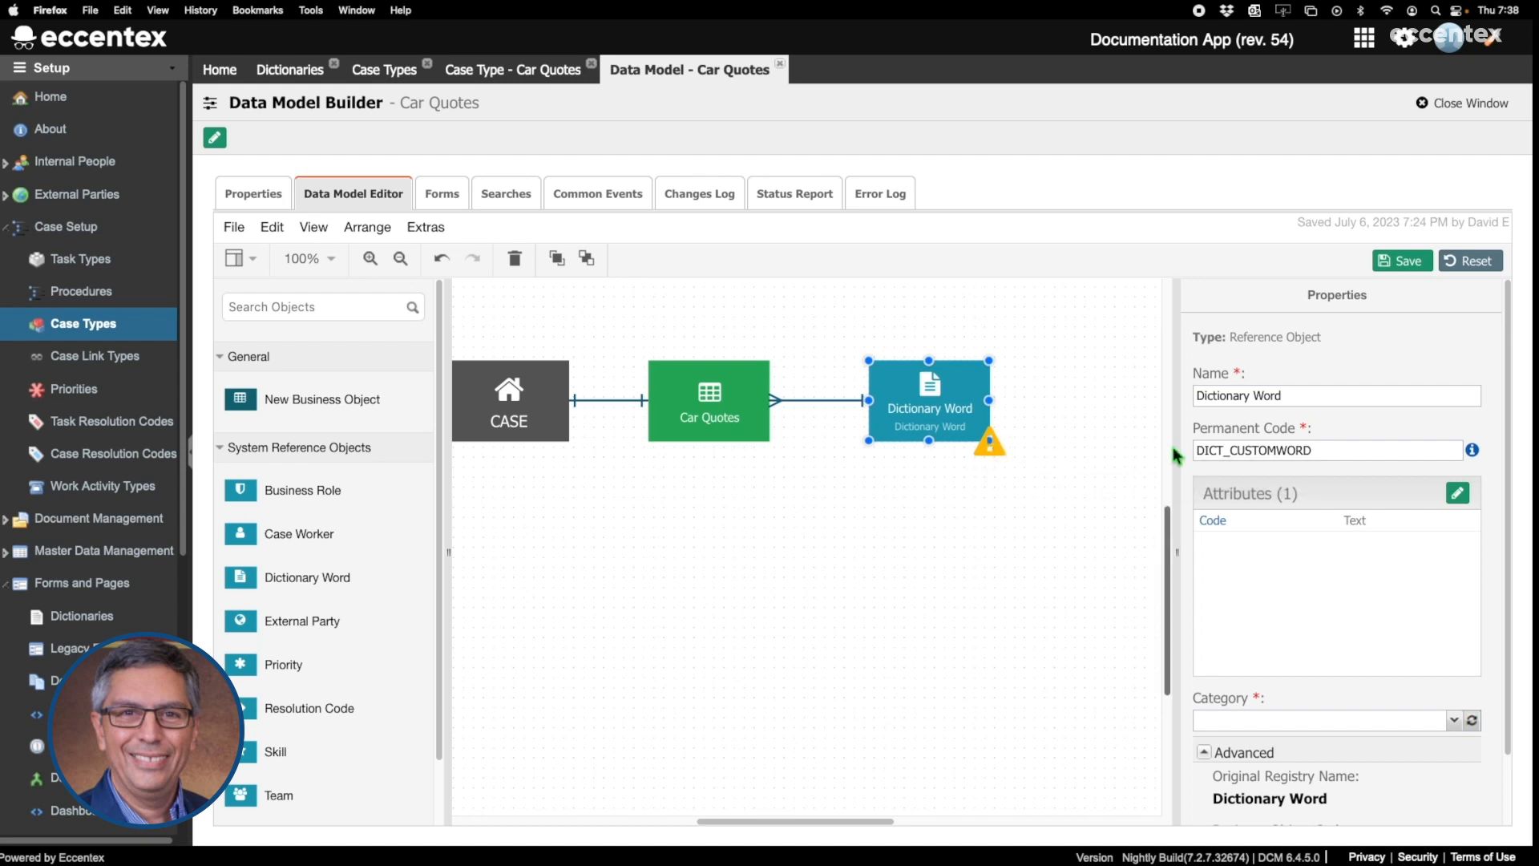
{"action": "left_click", "coordinate": [1305, 399]}
{"action": "triple_click", "coordinate": [1305, 398]}
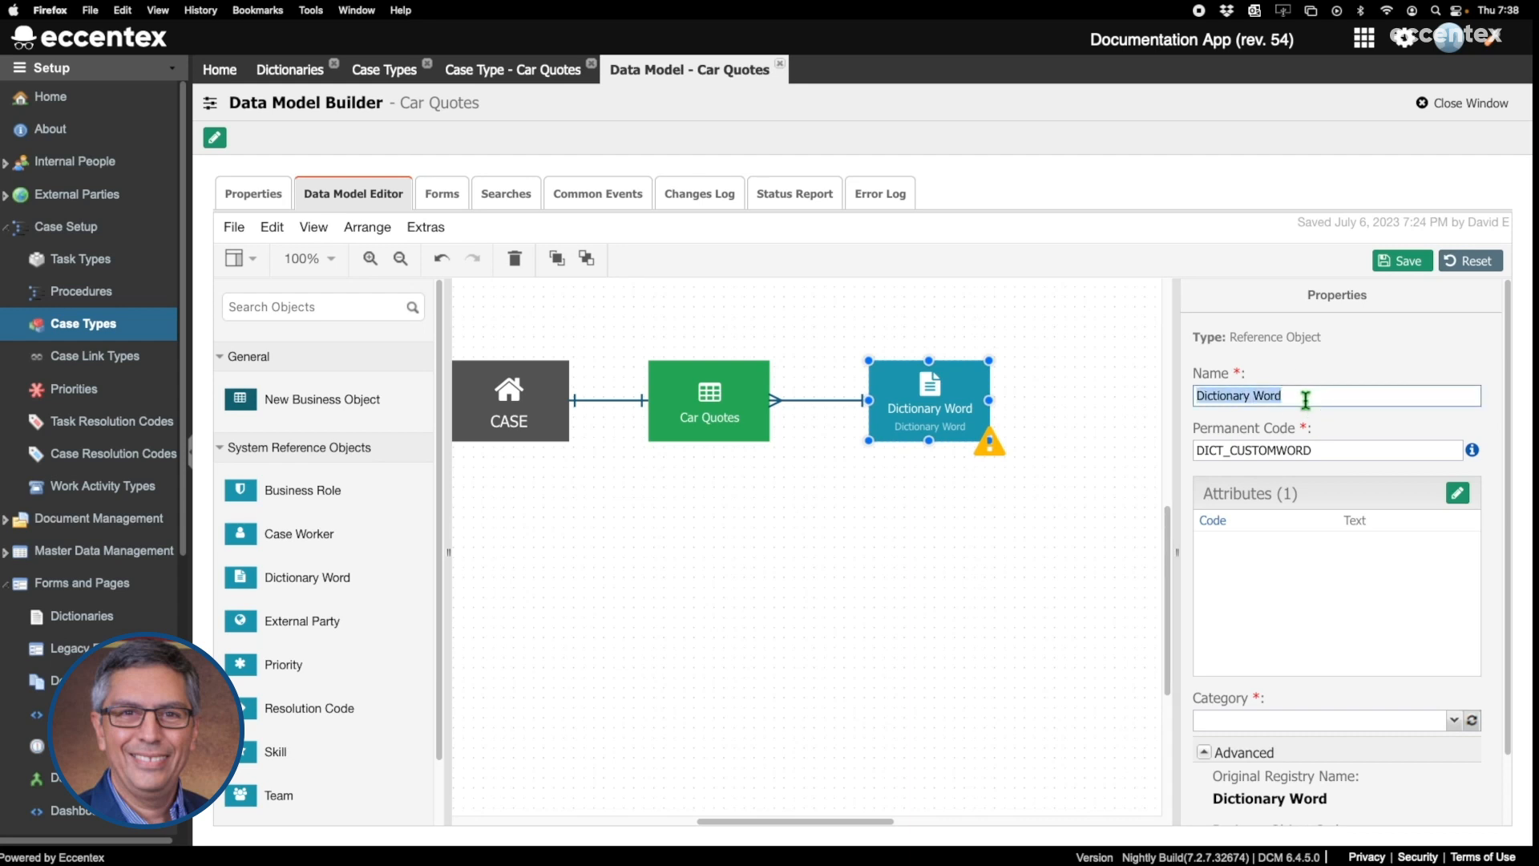
{"action": "type", "text": "Car "}
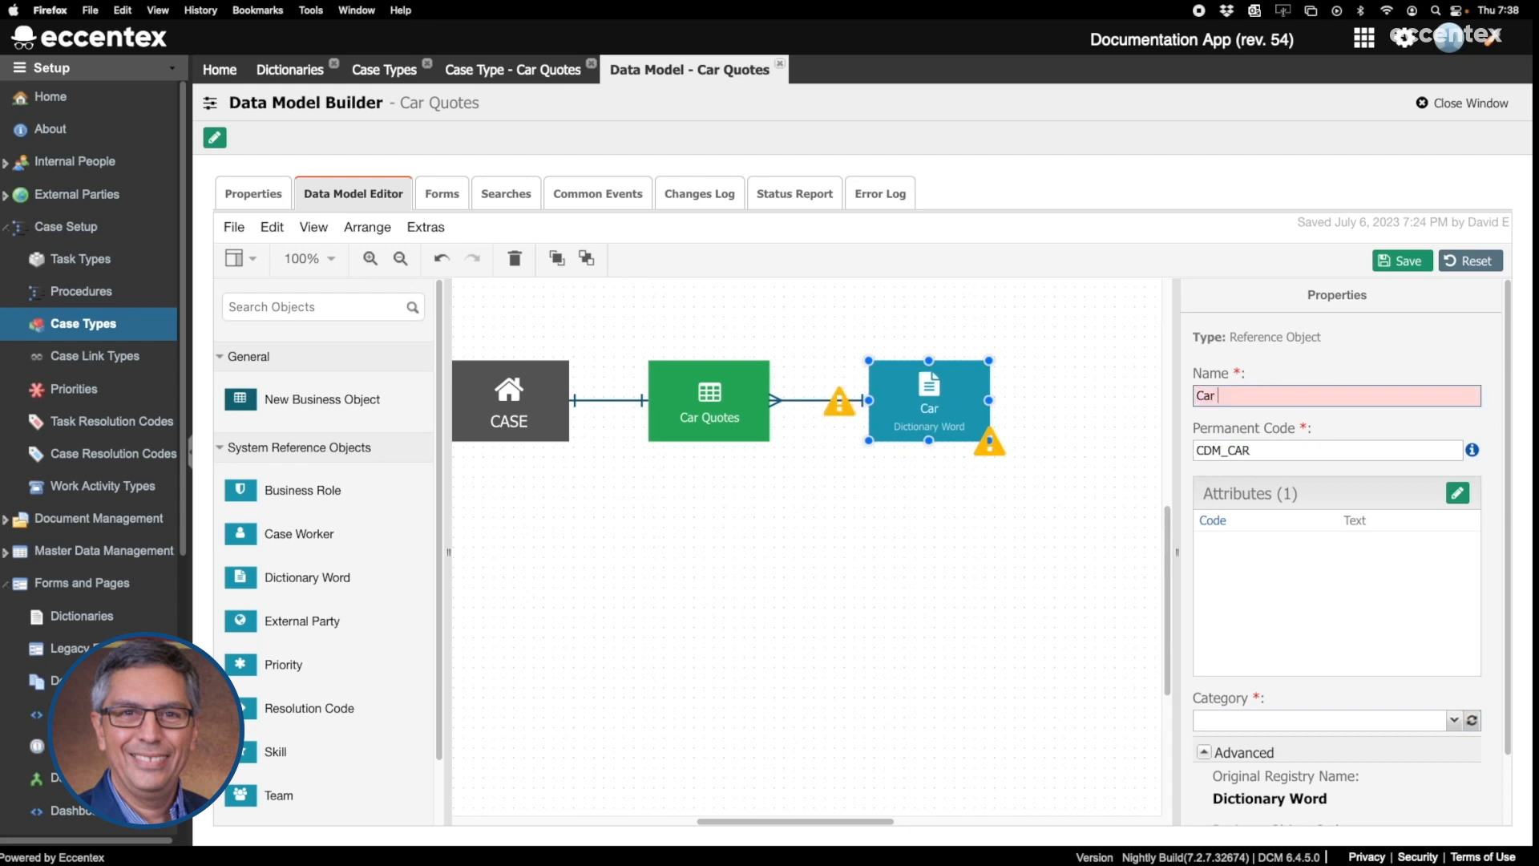
{"action": "type", "text": "Colors"}
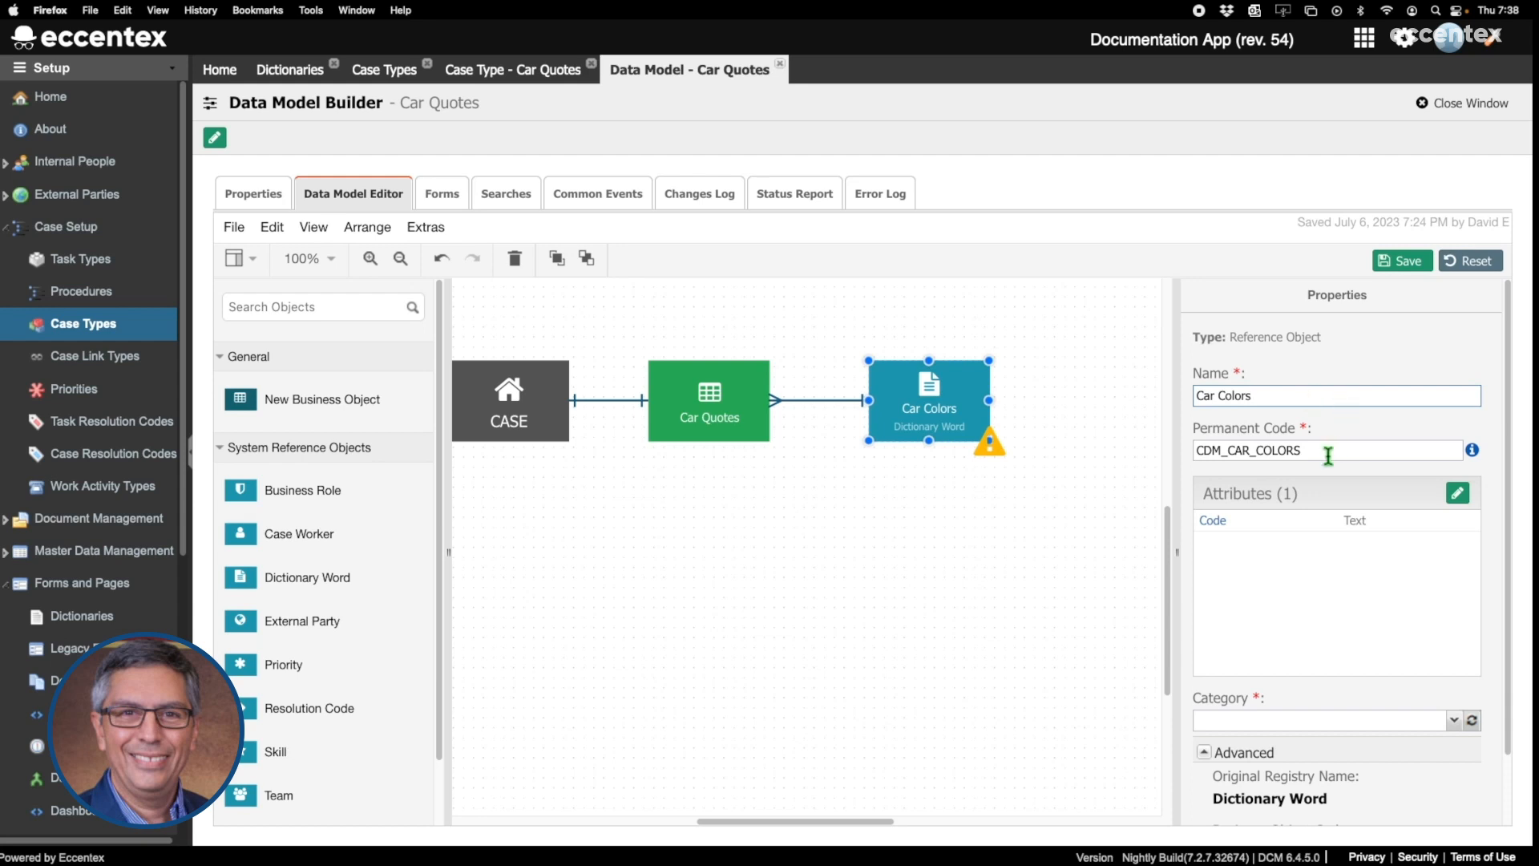
Set the Car Colors object's category to Color List and save the data model.
{"action": "scroll", "coordinate": [1323, 595], "scroll_direction": "down", "scroll_amount": 2}
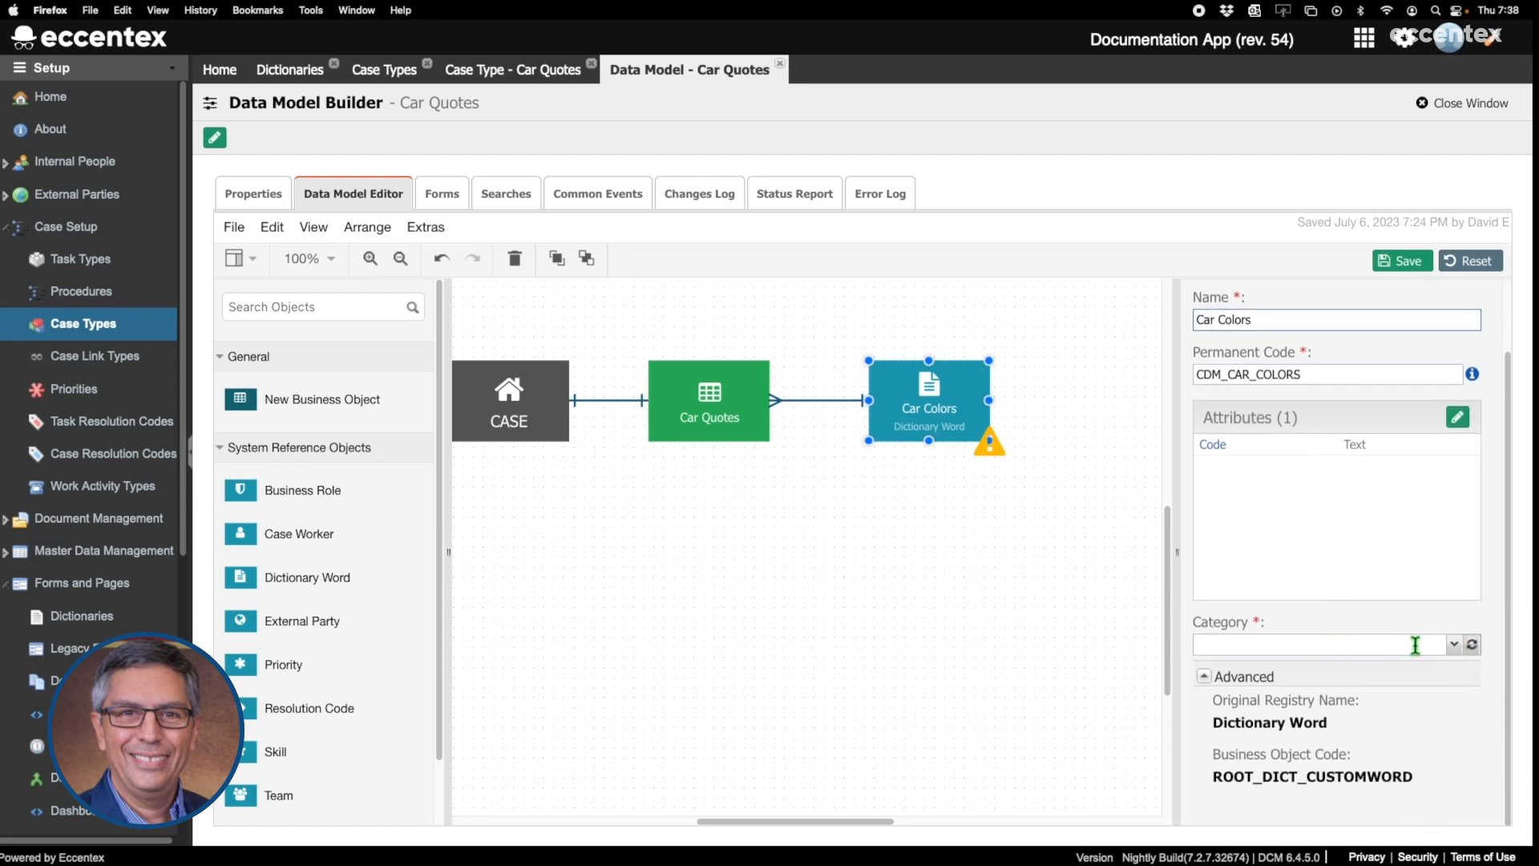
{"action": "left_click", "coordinate": [1454, 645]}
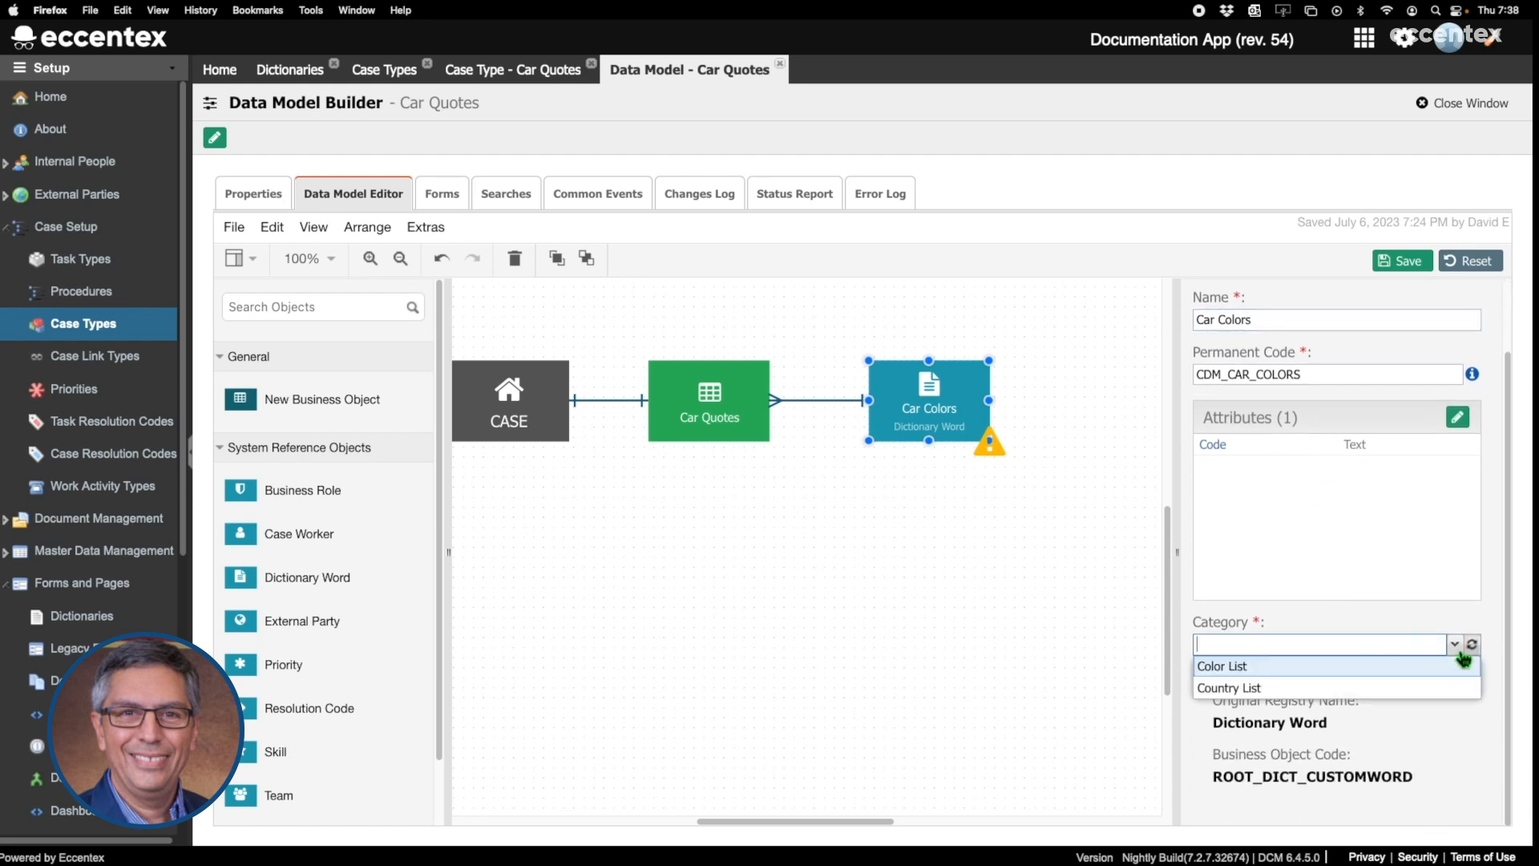
{"action": "left_click", "coordinate": [1251, 668]}
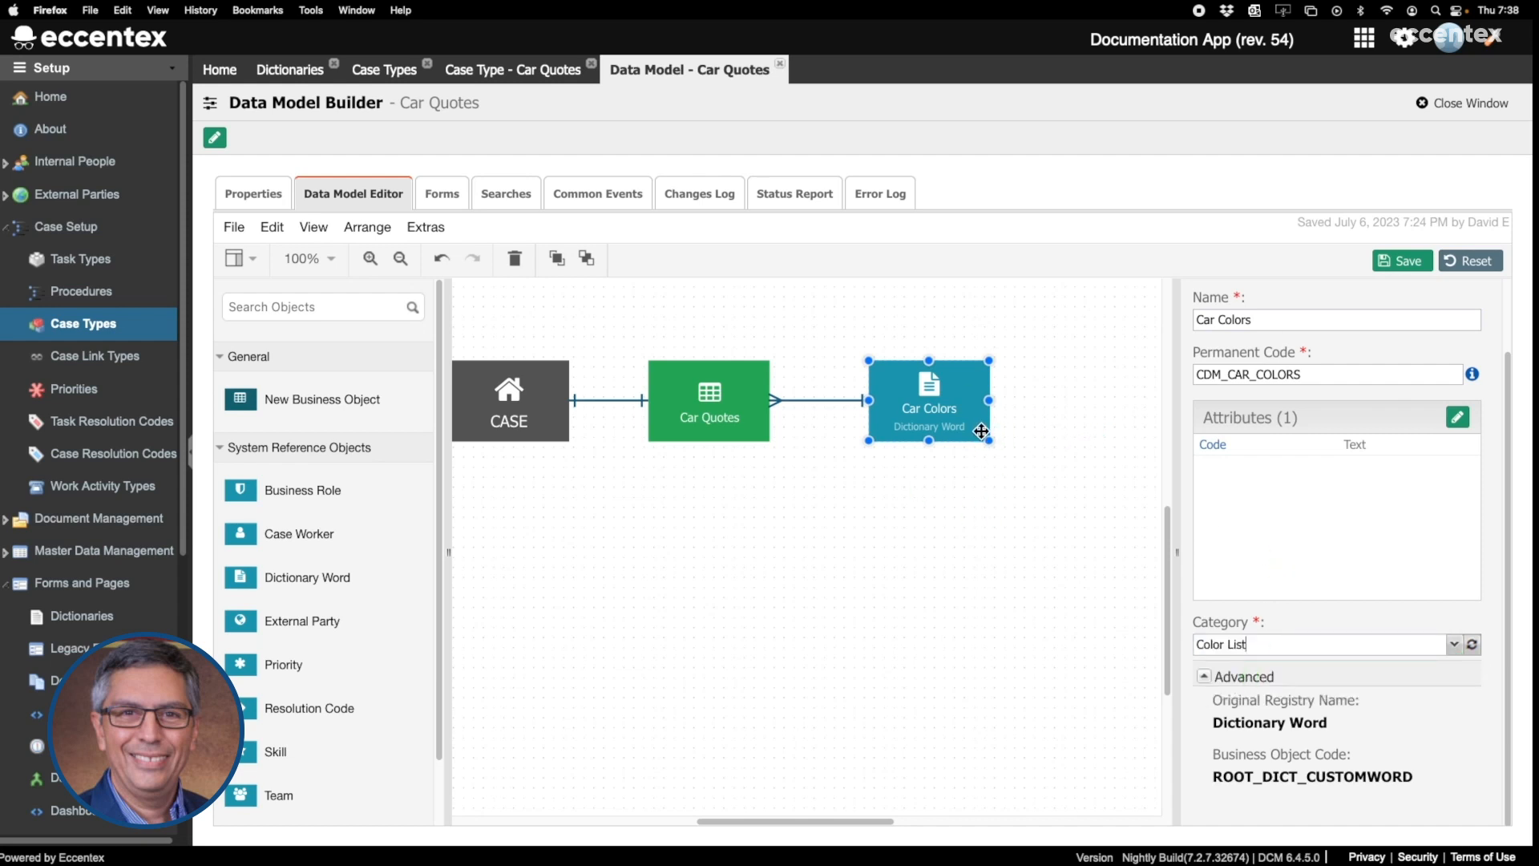
{"action": "left_click", "coordinate": [1402, 261]}
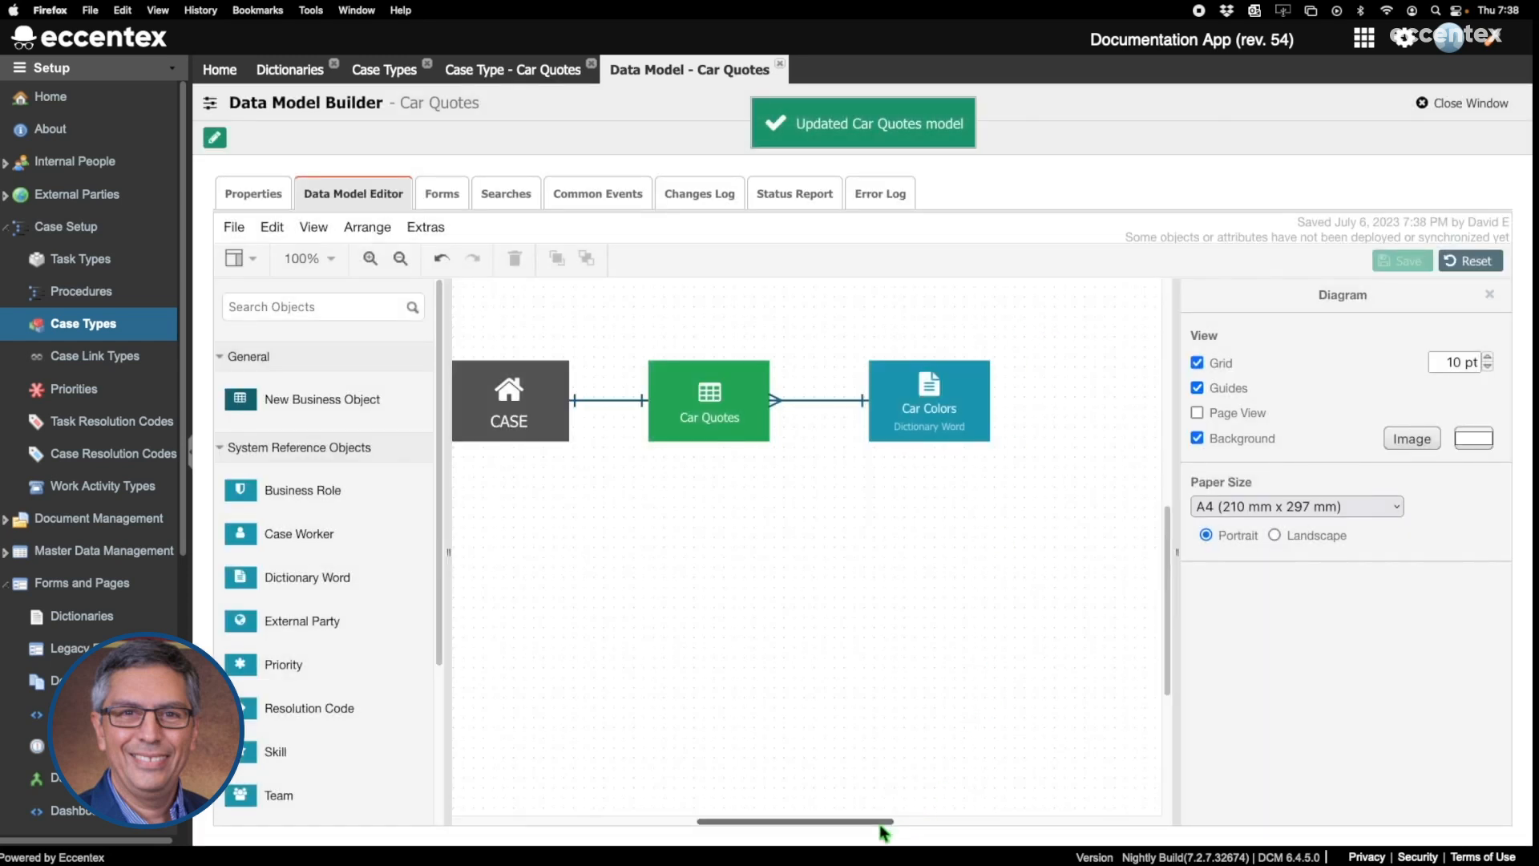
{"action": "left_click_drag", "start_coordinate": [871, 823], "coordinate": [836, 820]}
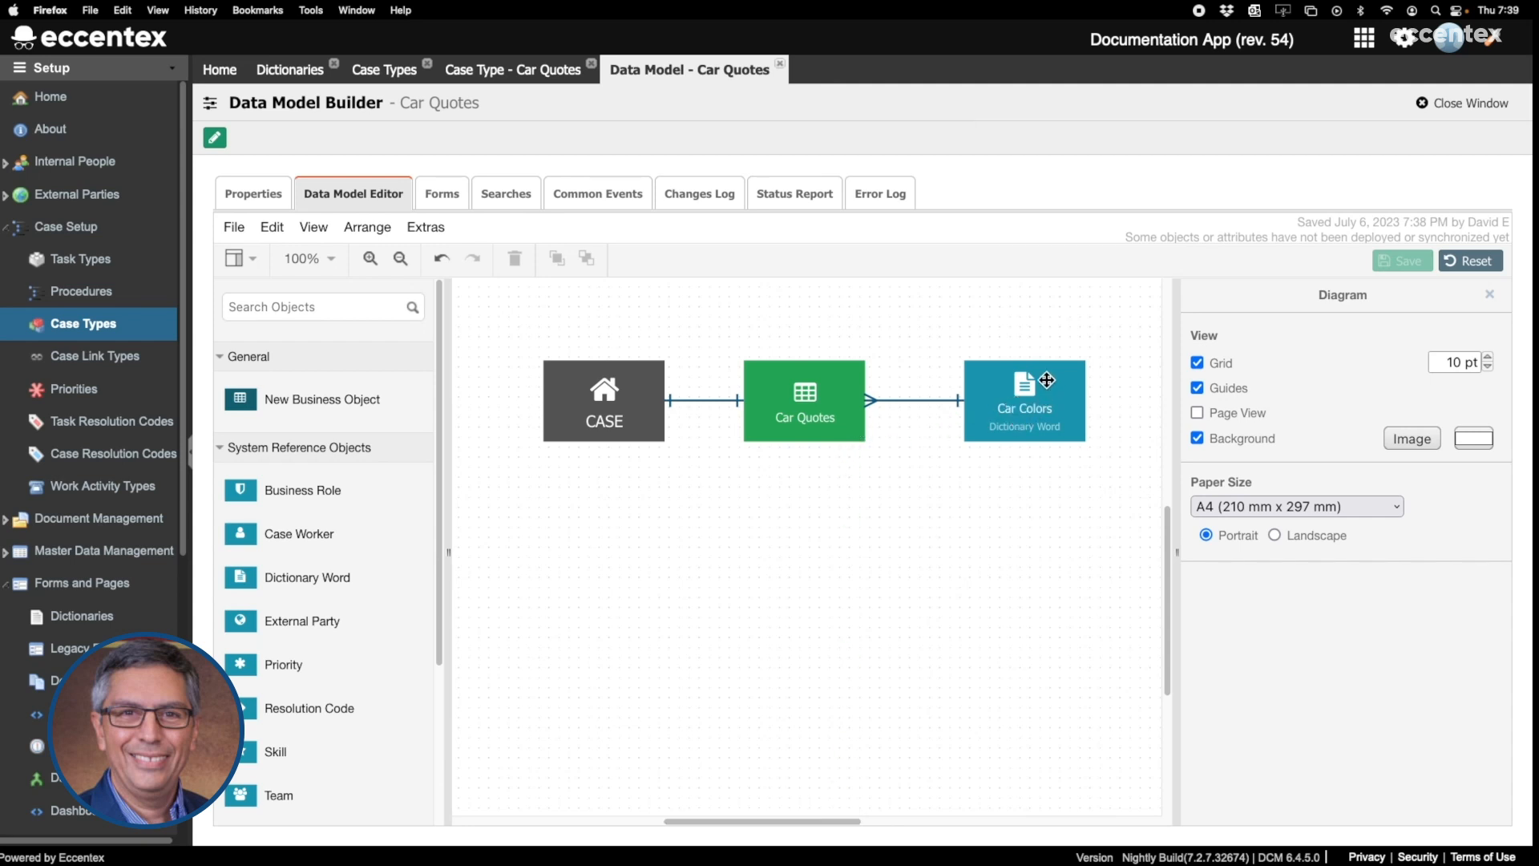
Examine the deployment status of the Car Quotes and Car Colors attributes and relationships in the data model's status report.
{"action": "left_click", "coordinate": [798, 196]}
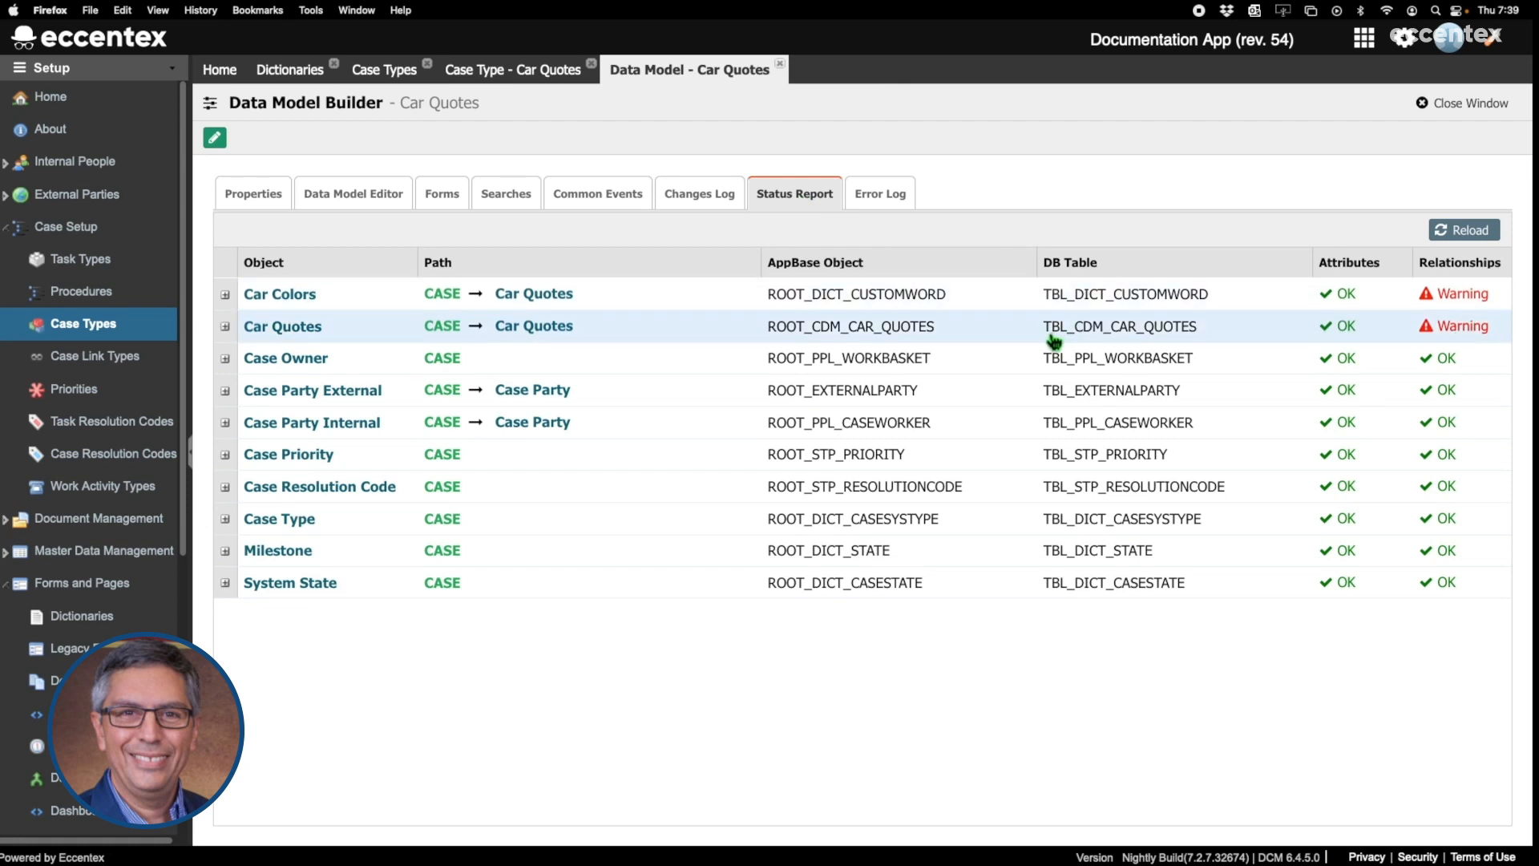
{"action": "left_click", "coordinate": [226, 328]}
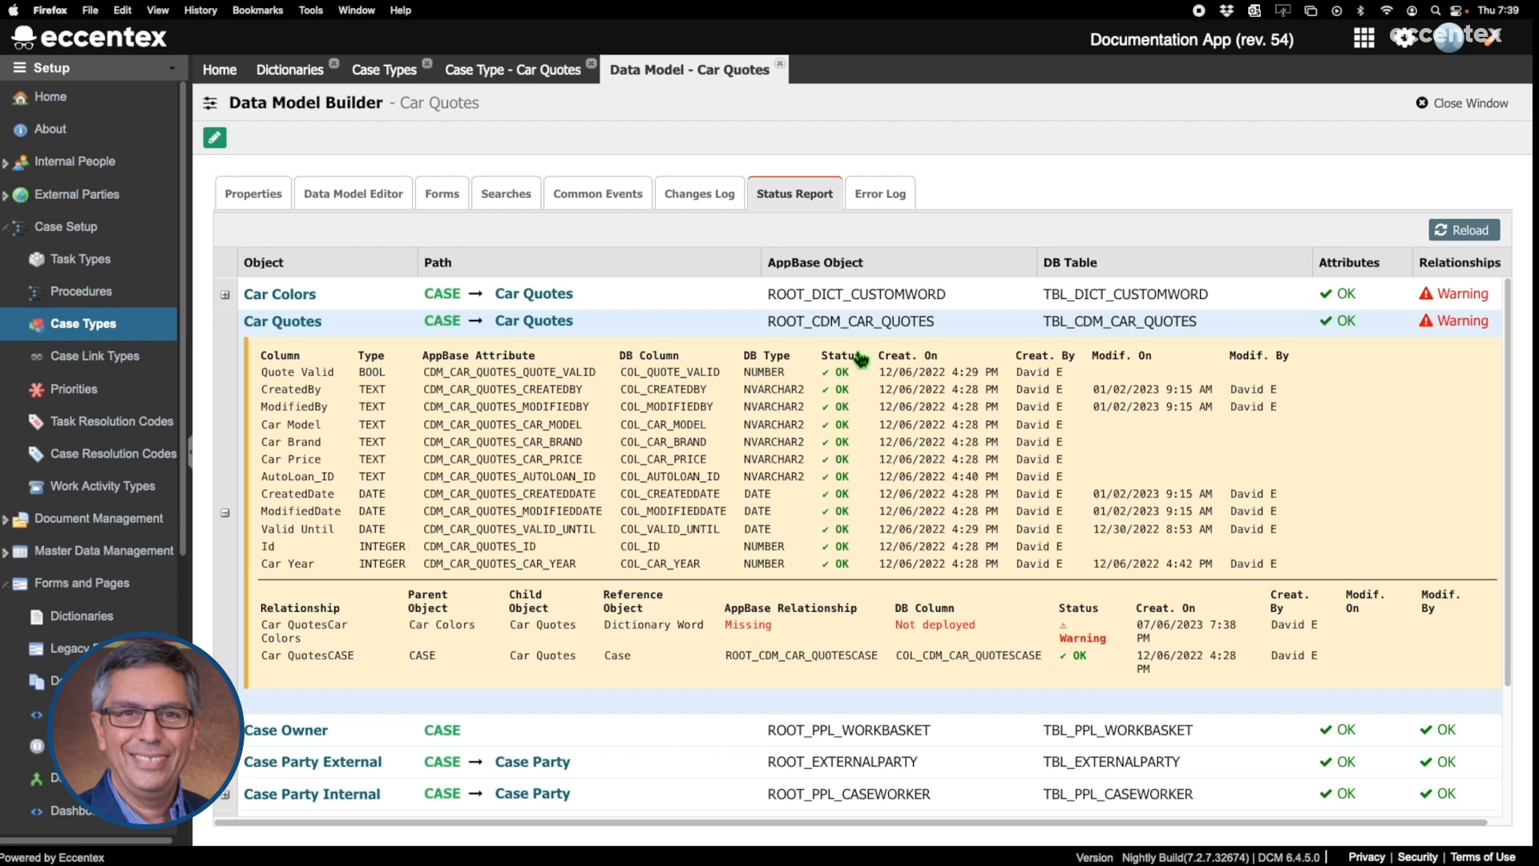
{"action": "left_click", "coordinate": [225, 296]}
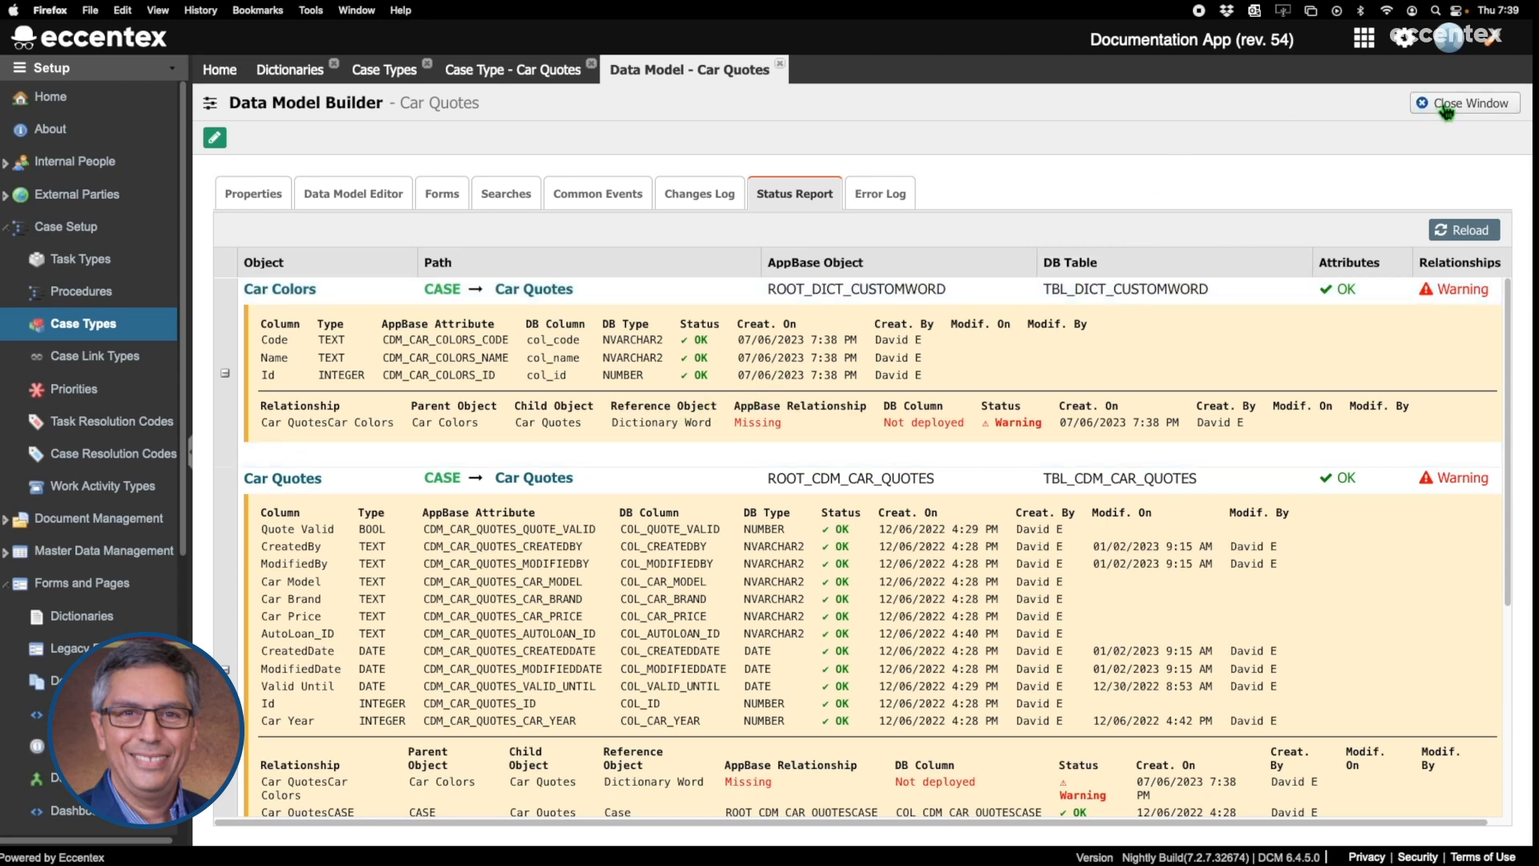
Open the Documentation App solution in Application Studio.
{"action": "left_click", "coordinate": [1416, 51]}
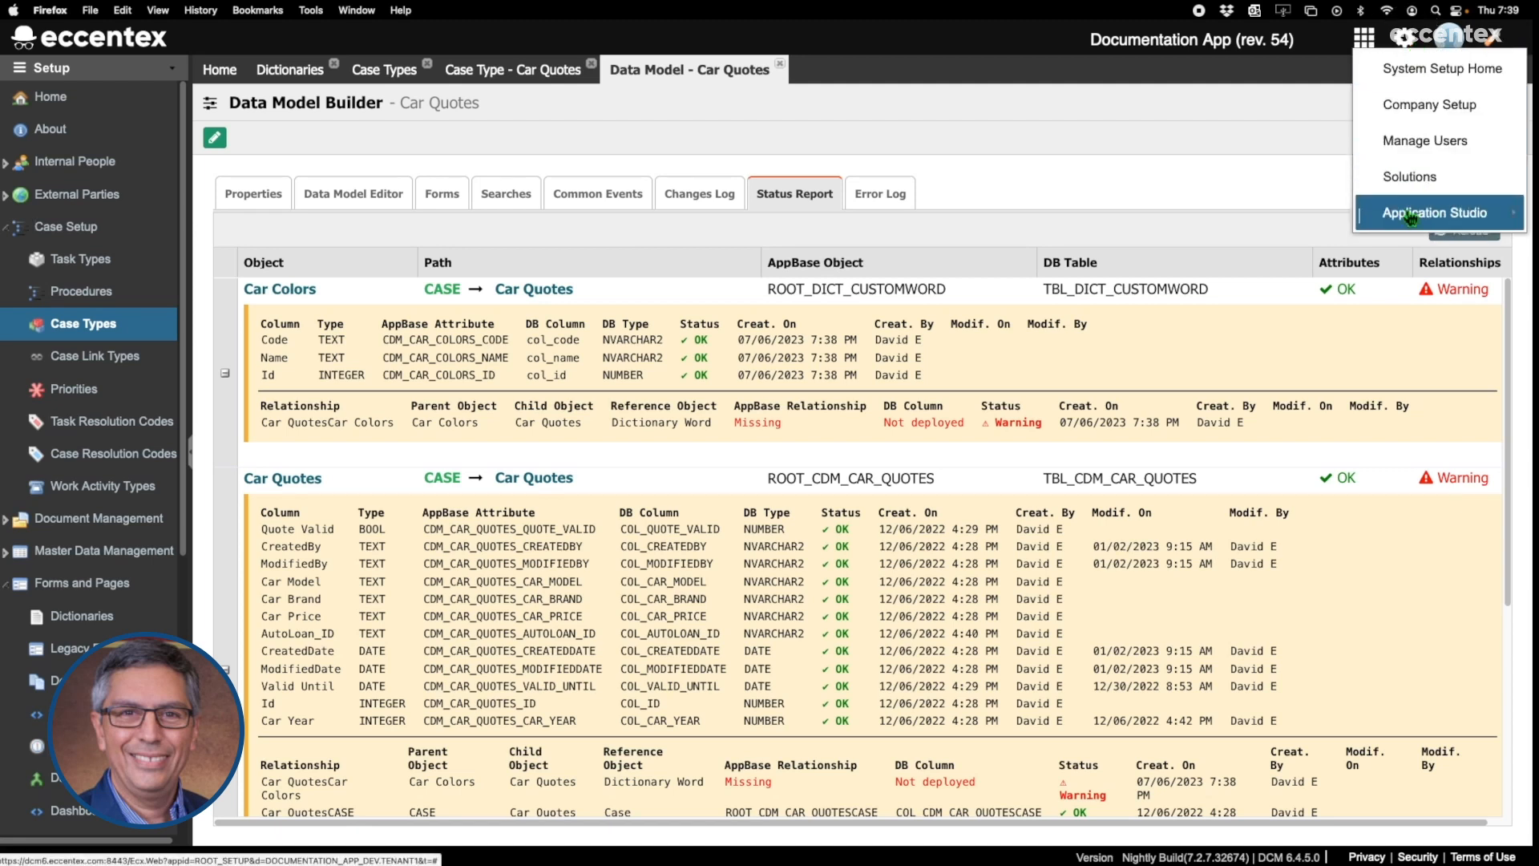
{"action": "mouse_move", "coordinate": [1367, 218]}
{"action": "scroll", "coordinate": [1226, 337], "scroll_direction": "down", "scroll_amount": 5}
{"action": "scroll", "coordinate": [1229, 312], "scroll_direction": "up", "scroll_amount": 2}
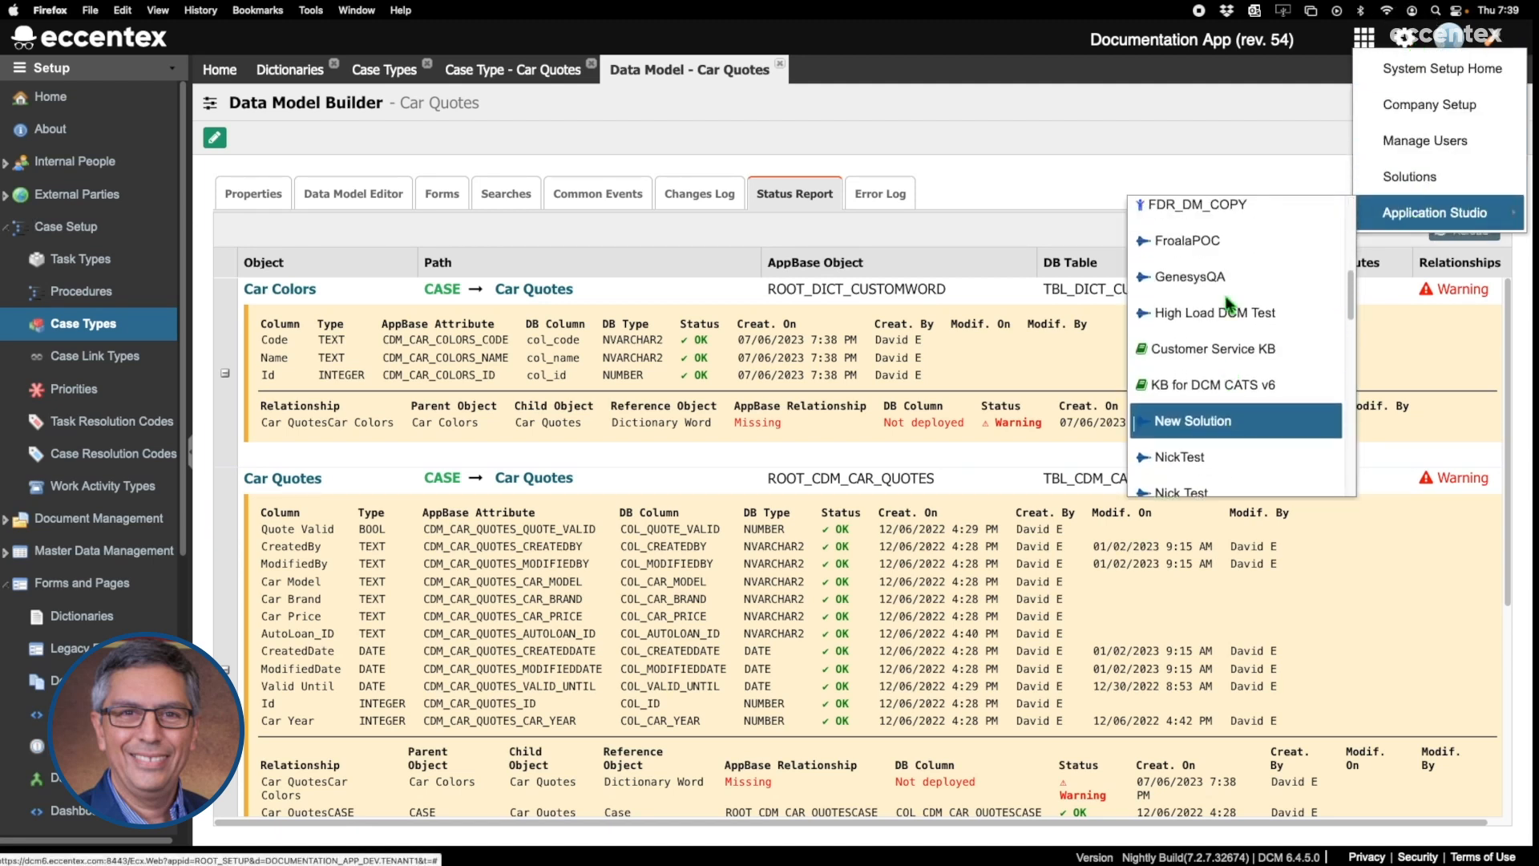
{"action": "scroll", "coordinate": [1226, 305], "scroll_direction": "up", "scroll_amount": 4}
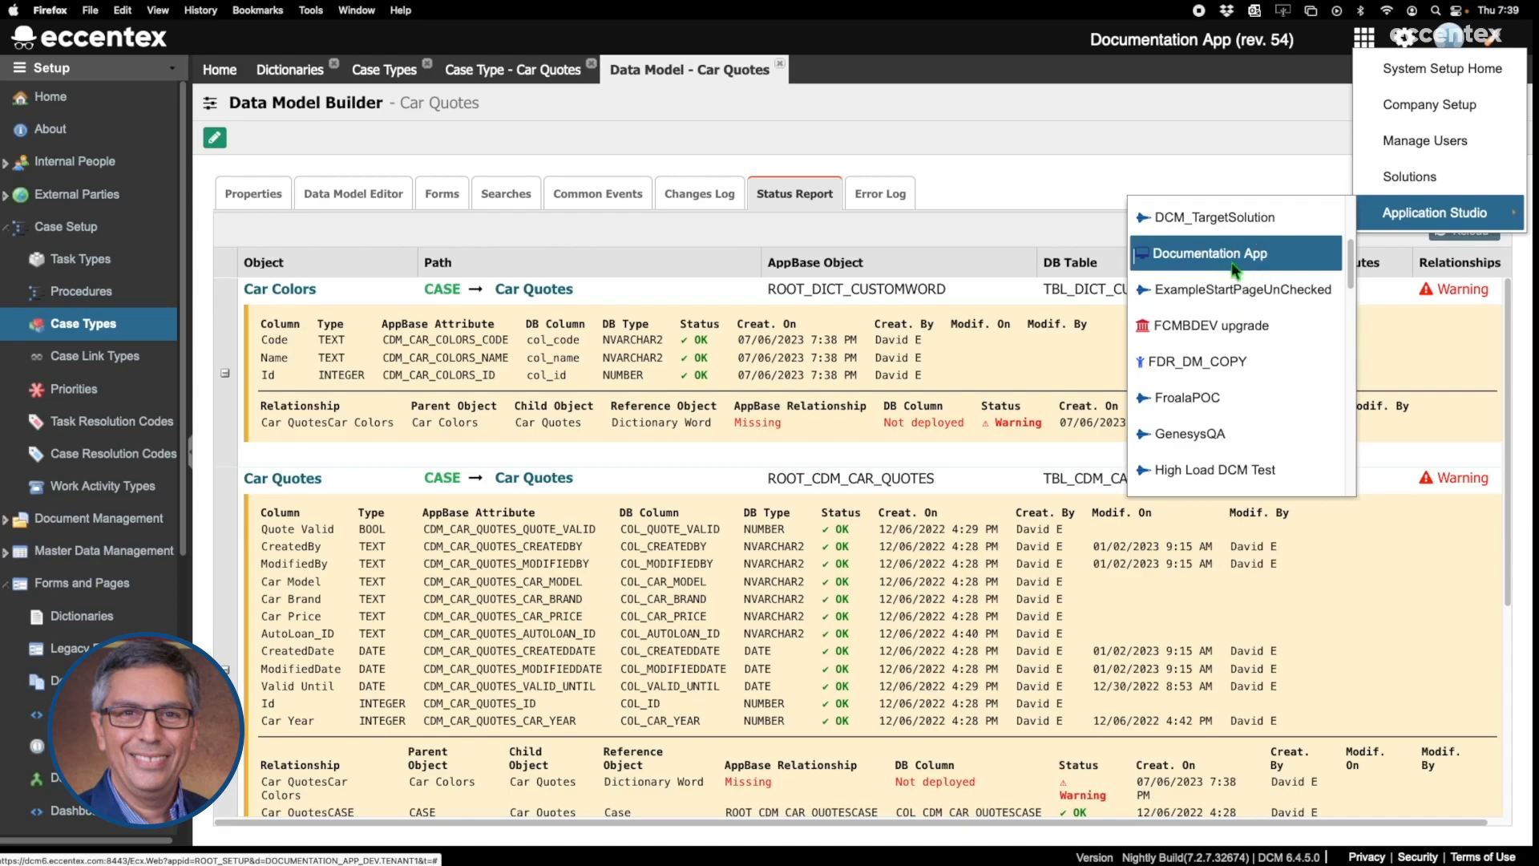
{"action": "left_click", "coordinate": [1235, 256]}
{"action": "left_click", "coordinate": [855, 474]}
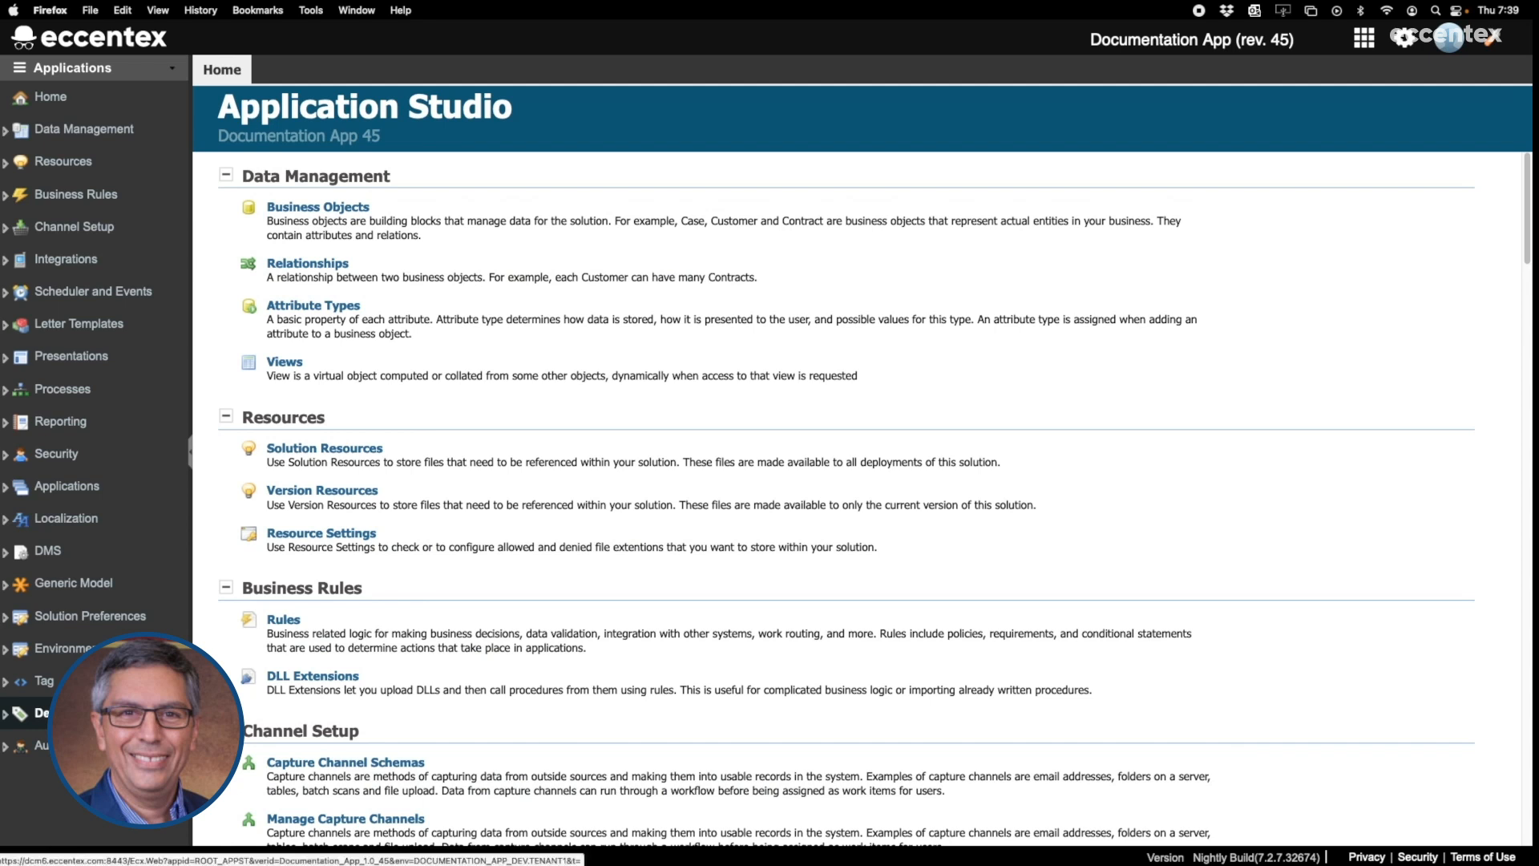
Deploy the Documentation App solution by previewing and applying its pending changes.
{"action": "left_click", "coordinate": [81, 714]}
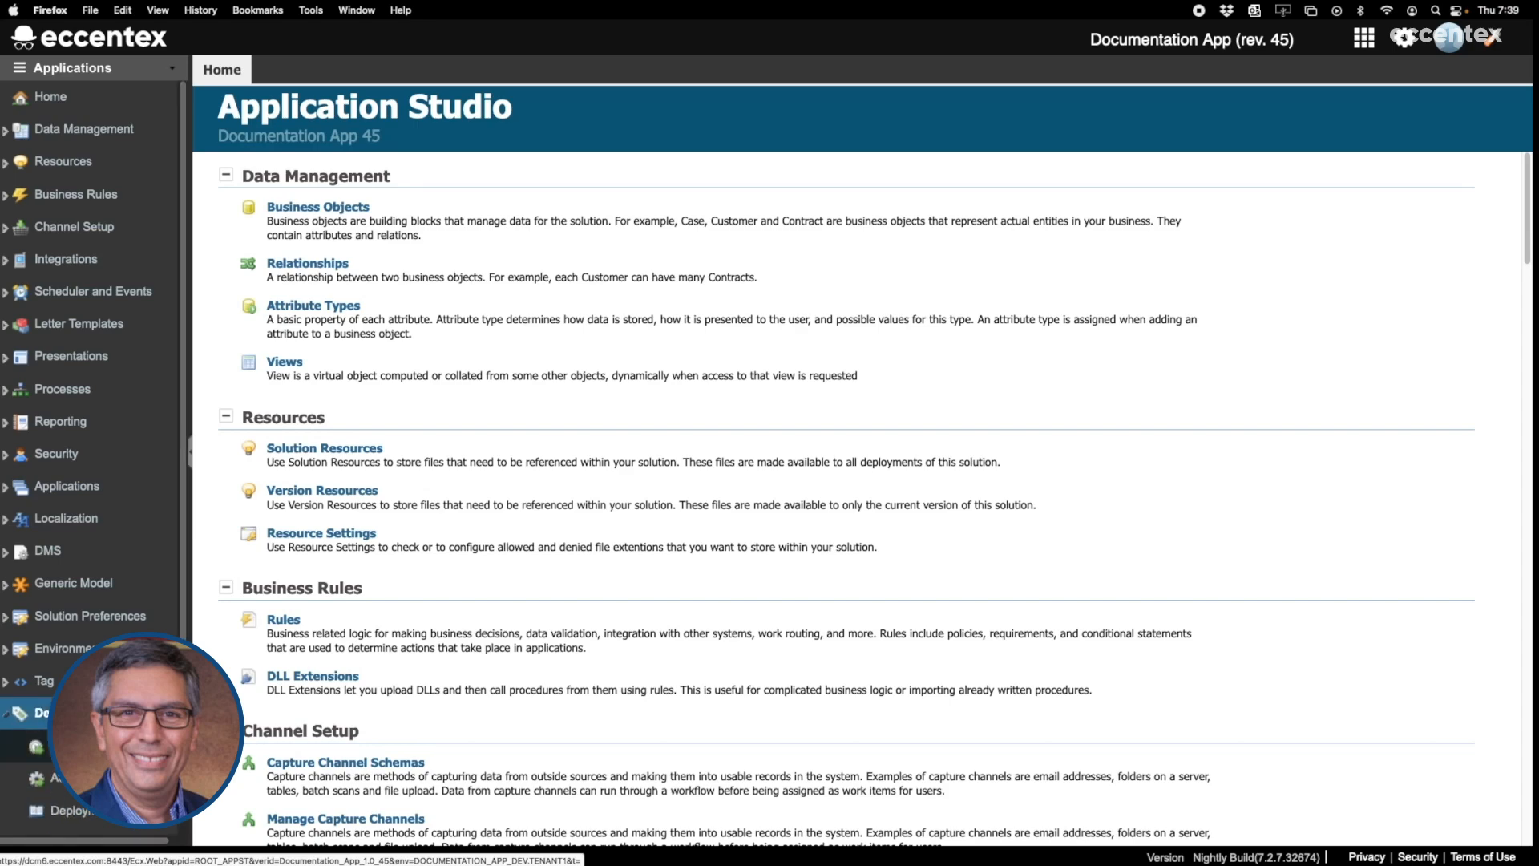
{"action": "left_click", "coordinate": [88, 746]}
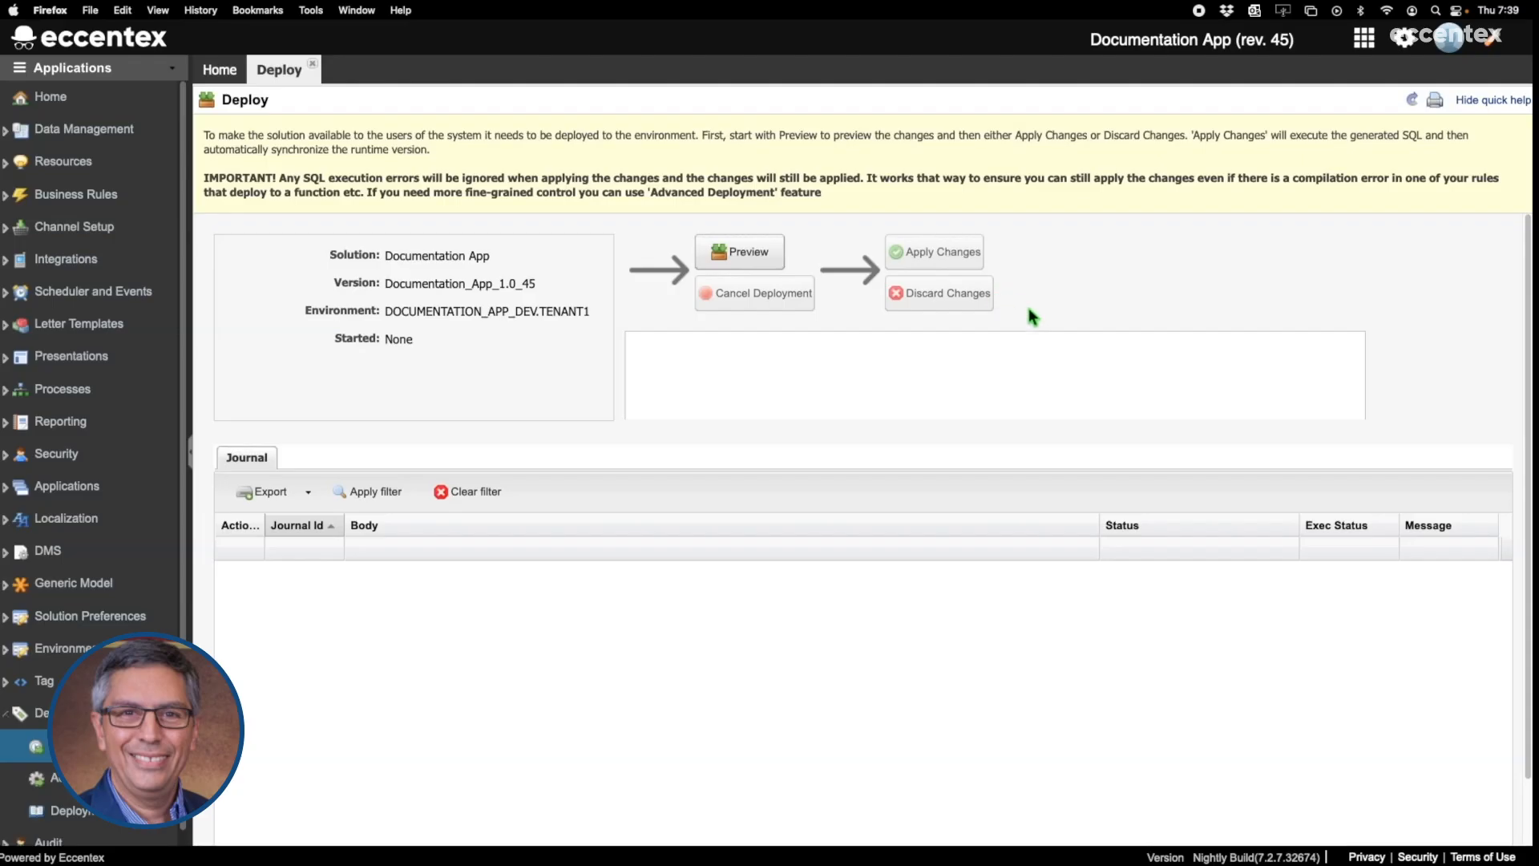
{"action": "left_click", "coordinate": [774, 262]}
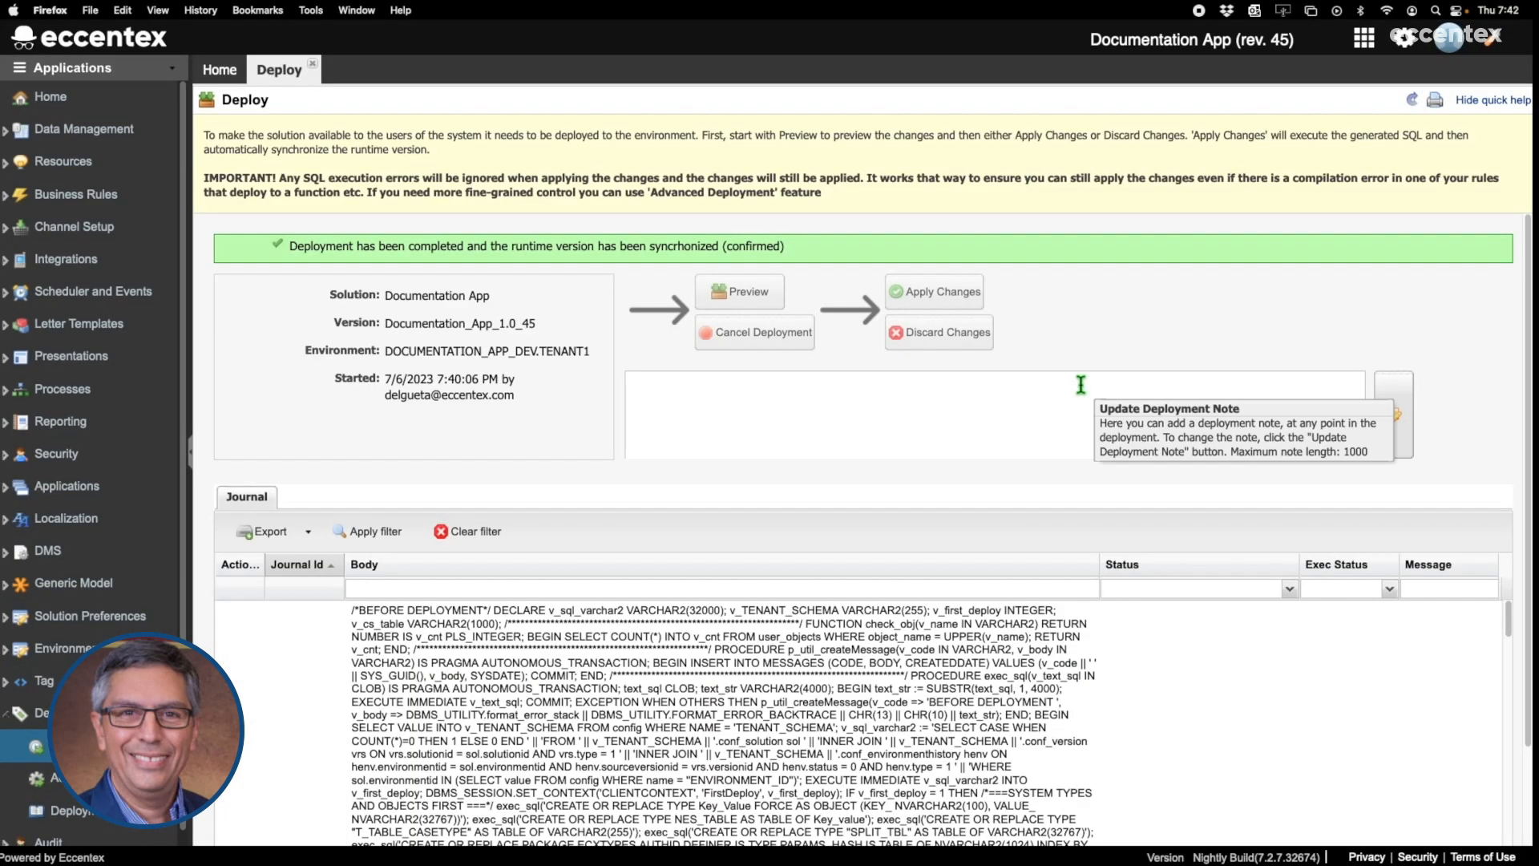
Update the deployment note to "Adding Dictionary to Car Quotes".
{"action": "left_click", "coordinate": [1026, 397]}
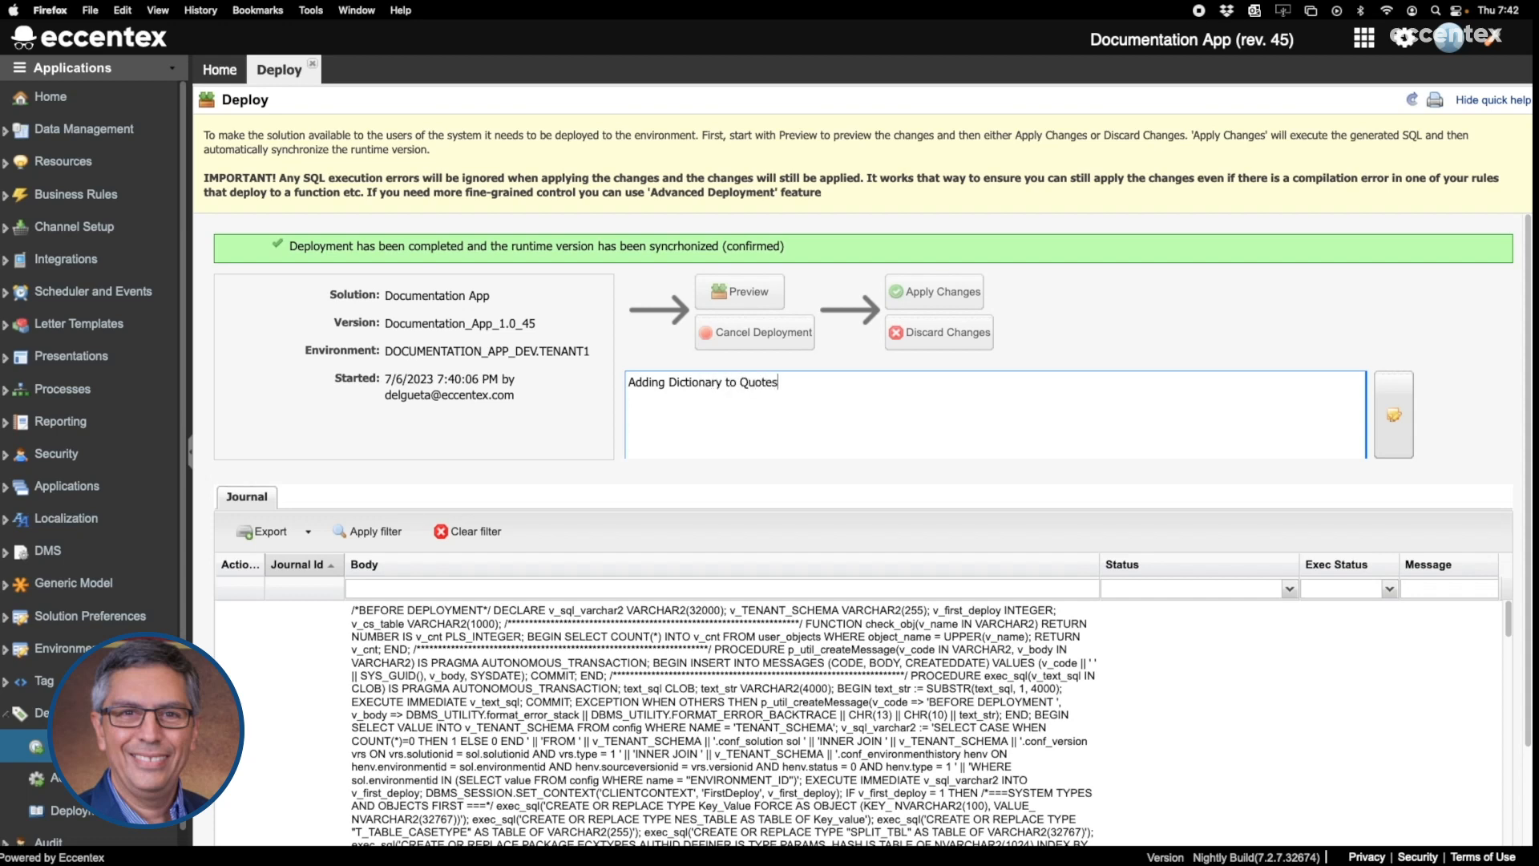
{"action": "type", "text": "Car"}
{"action": "left_click", "coordinate": [1394, 414]}
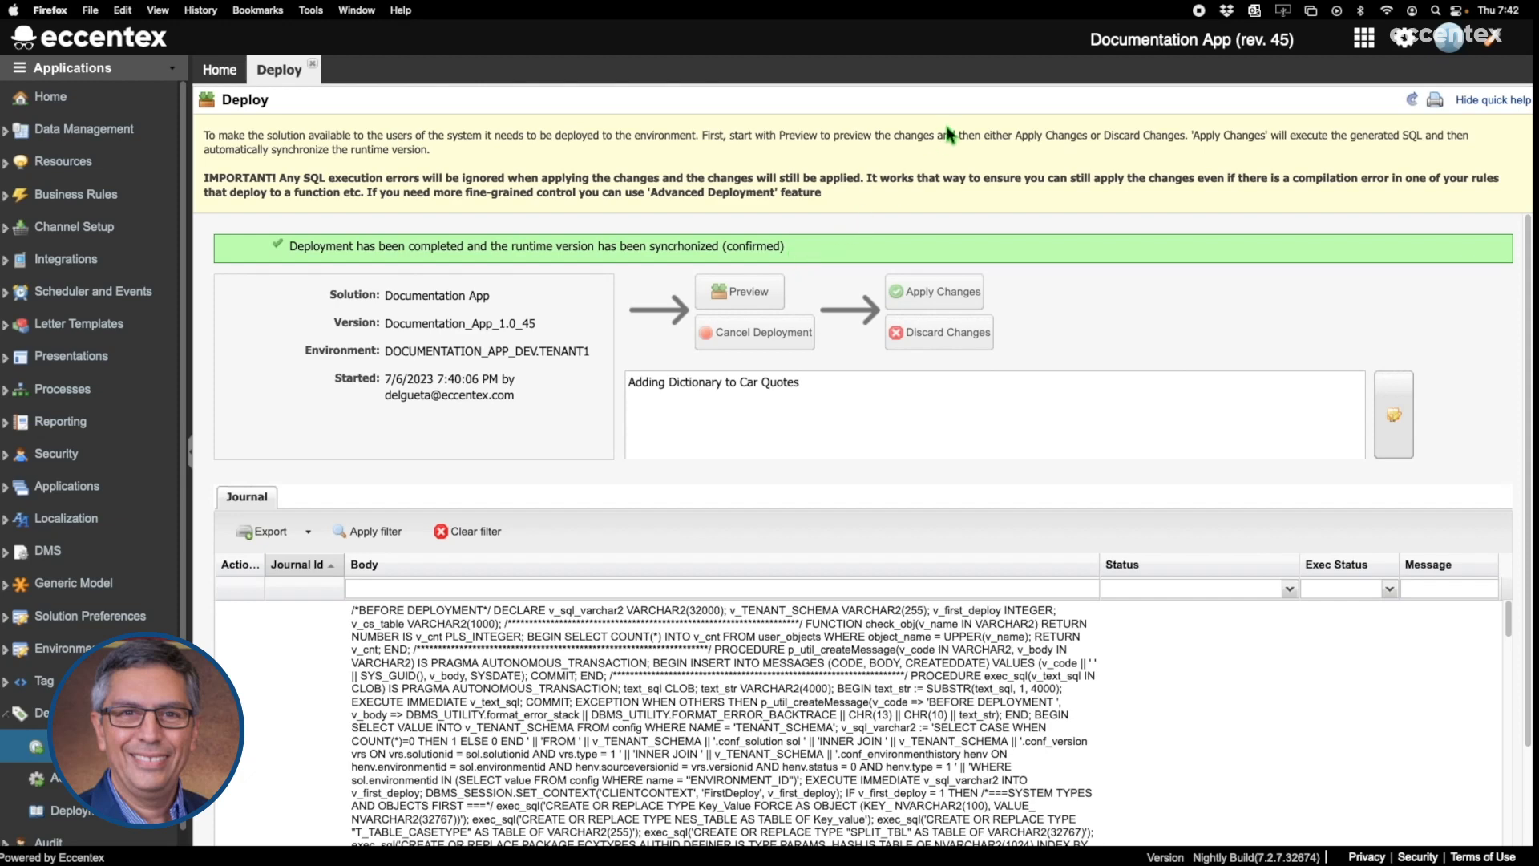
Leave Application Studio for the workspace home and open the Documentation App's Setup.
{"action": "left_click", "coordinate": [93, 45]}
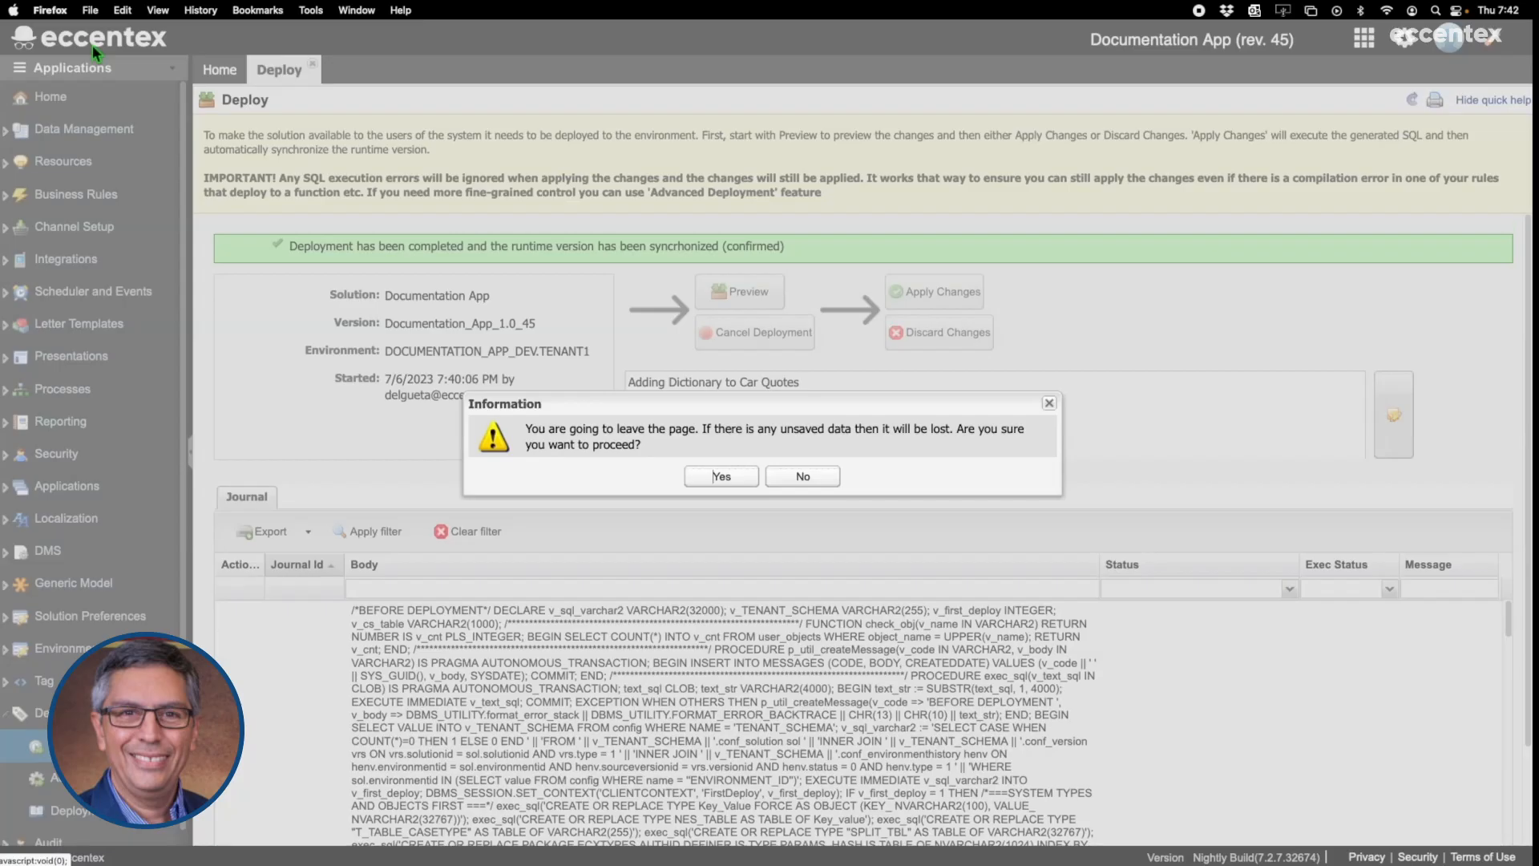
{"action": "left_click", "coordinate": [721, 476]}
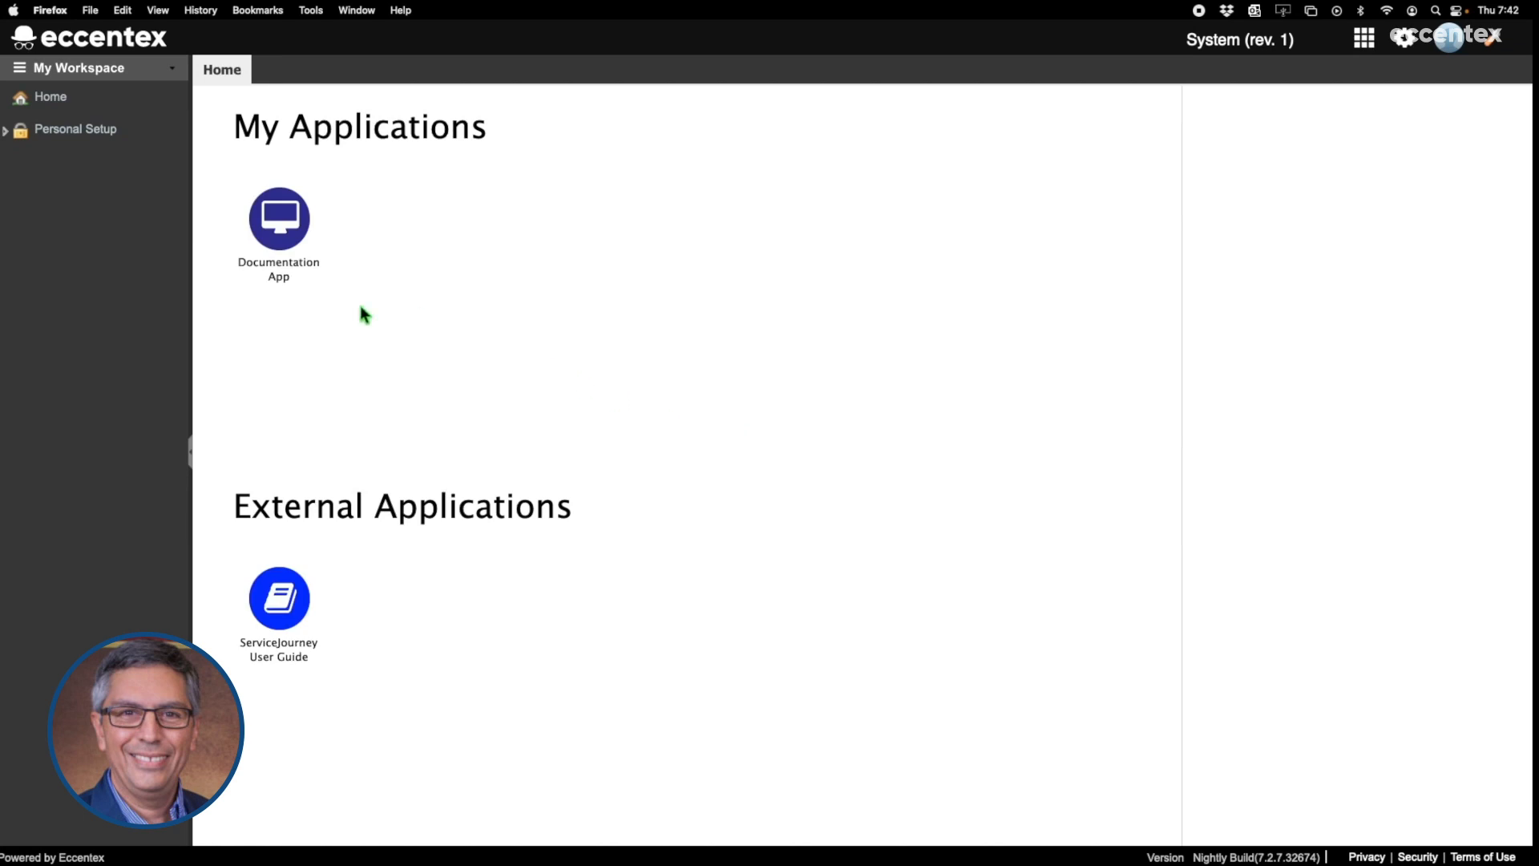
{"action": "left_click", "coordinate": [275, 300]}
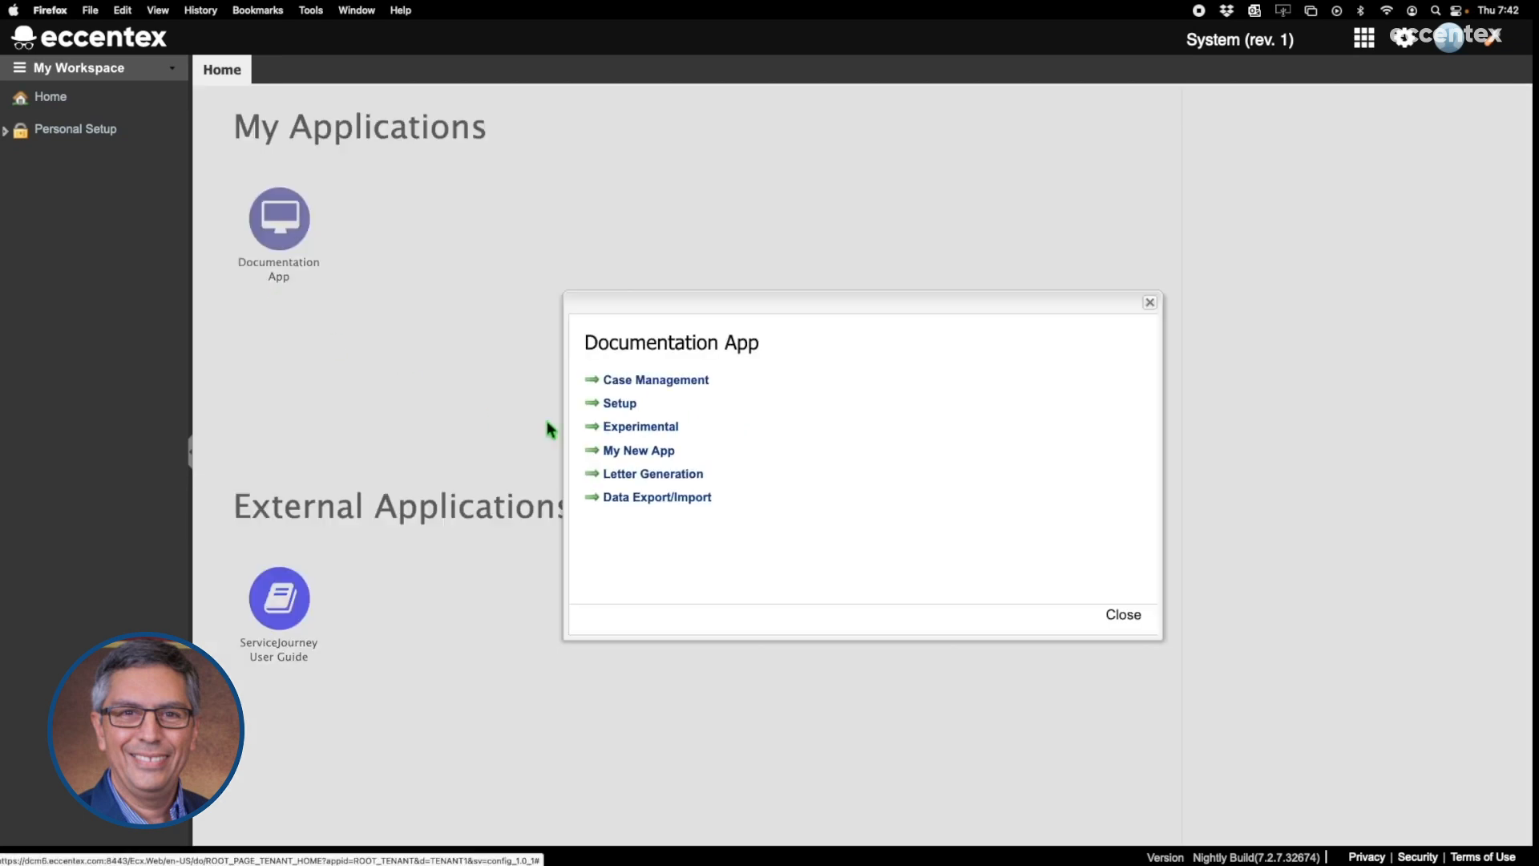
{"action": "left_click", "coordinate": [626, 405]}
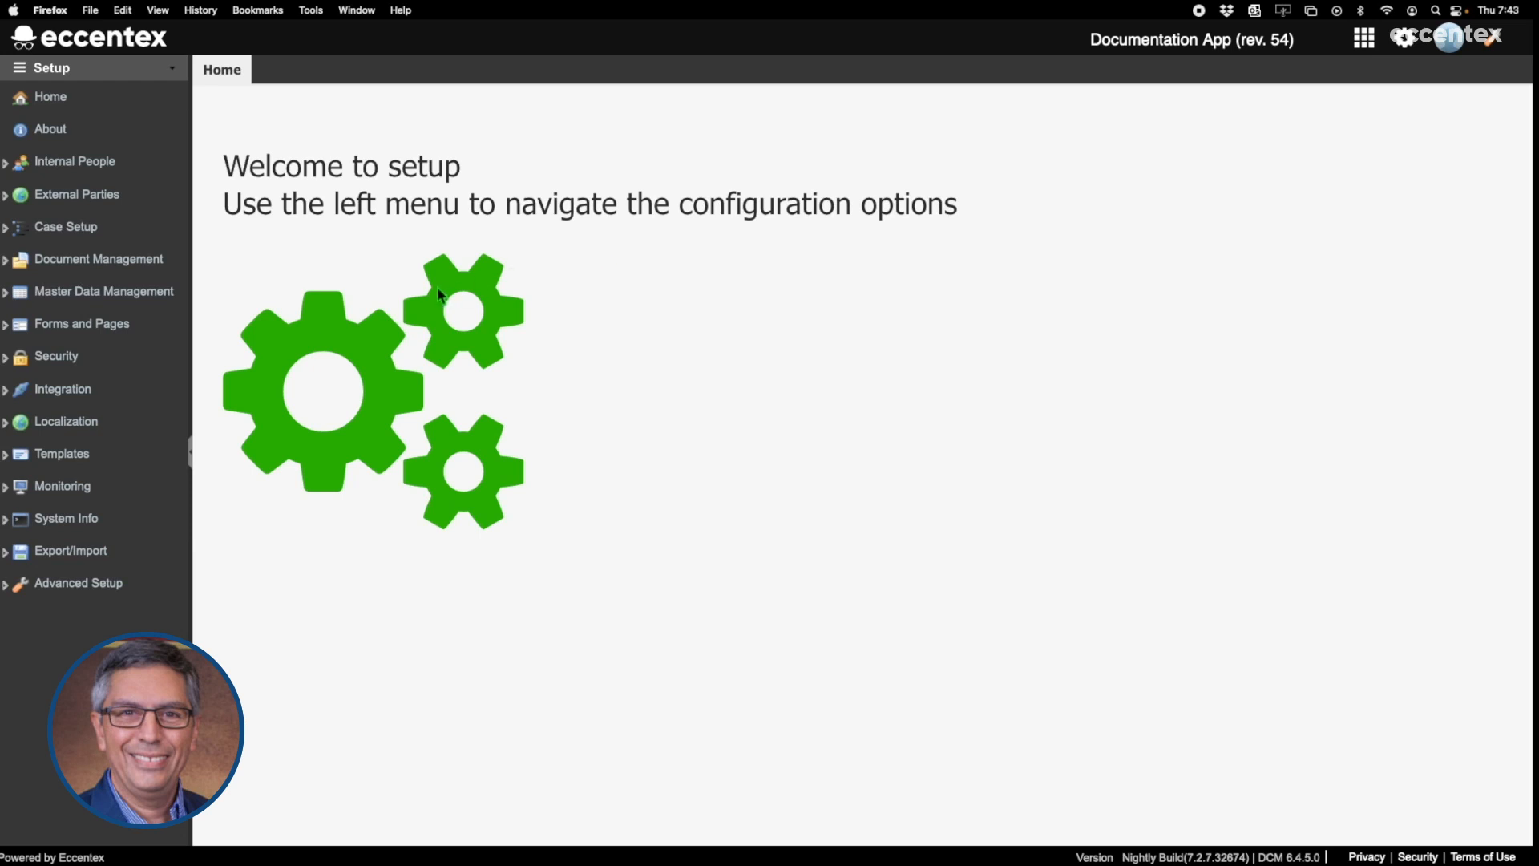
Reopen the Car Quotes data model from the case types and check its status report.
{"action": "left_click", "coordinate": [74, 234]}
{"action": "left_click", "coordinate": [68, 325]}
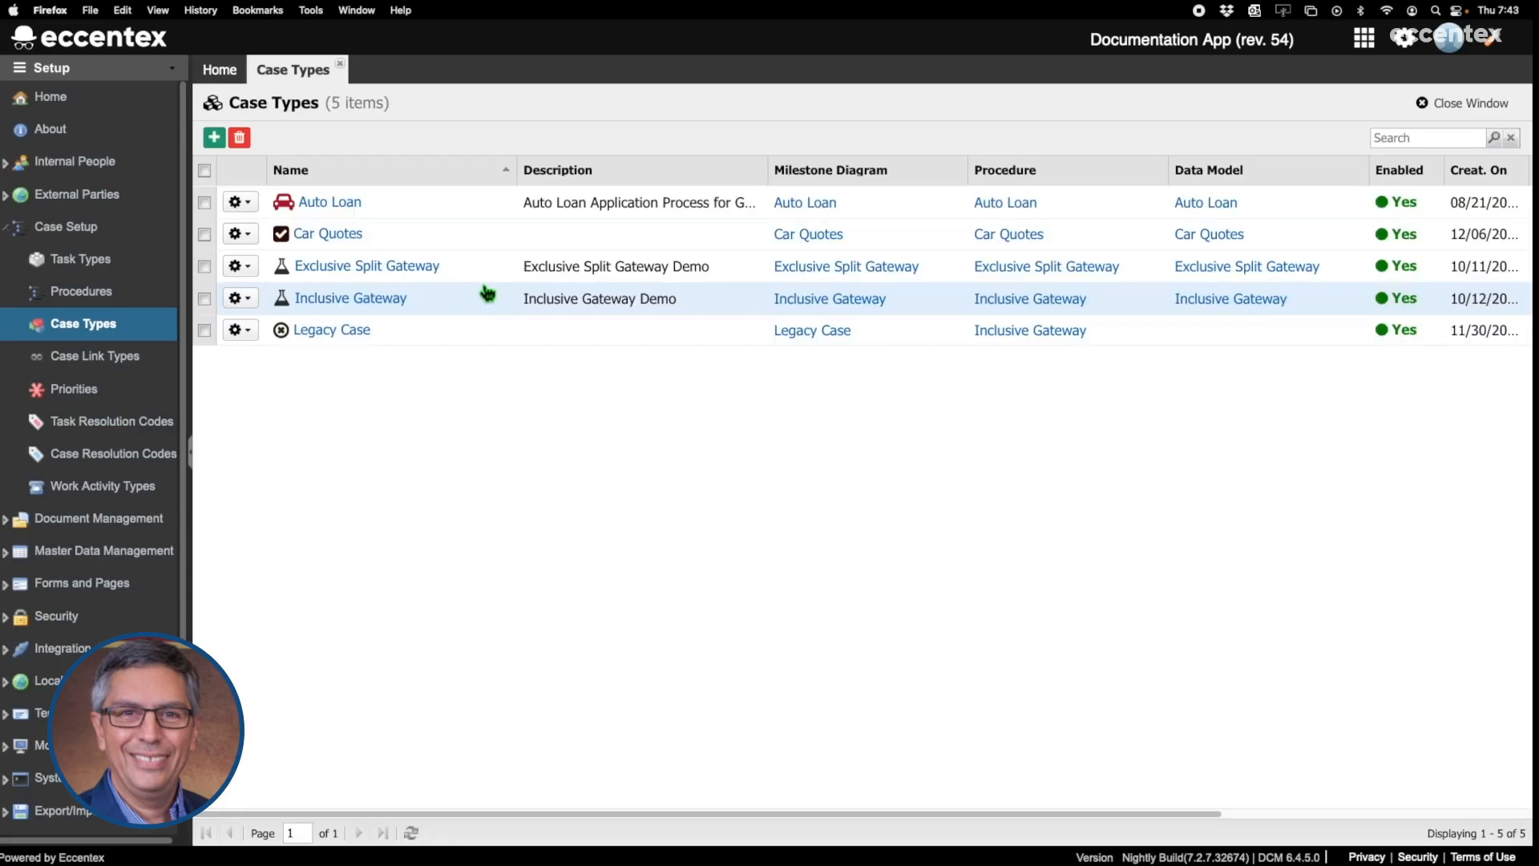
{"action": "left_click", "coordinate": [1218, 237]}
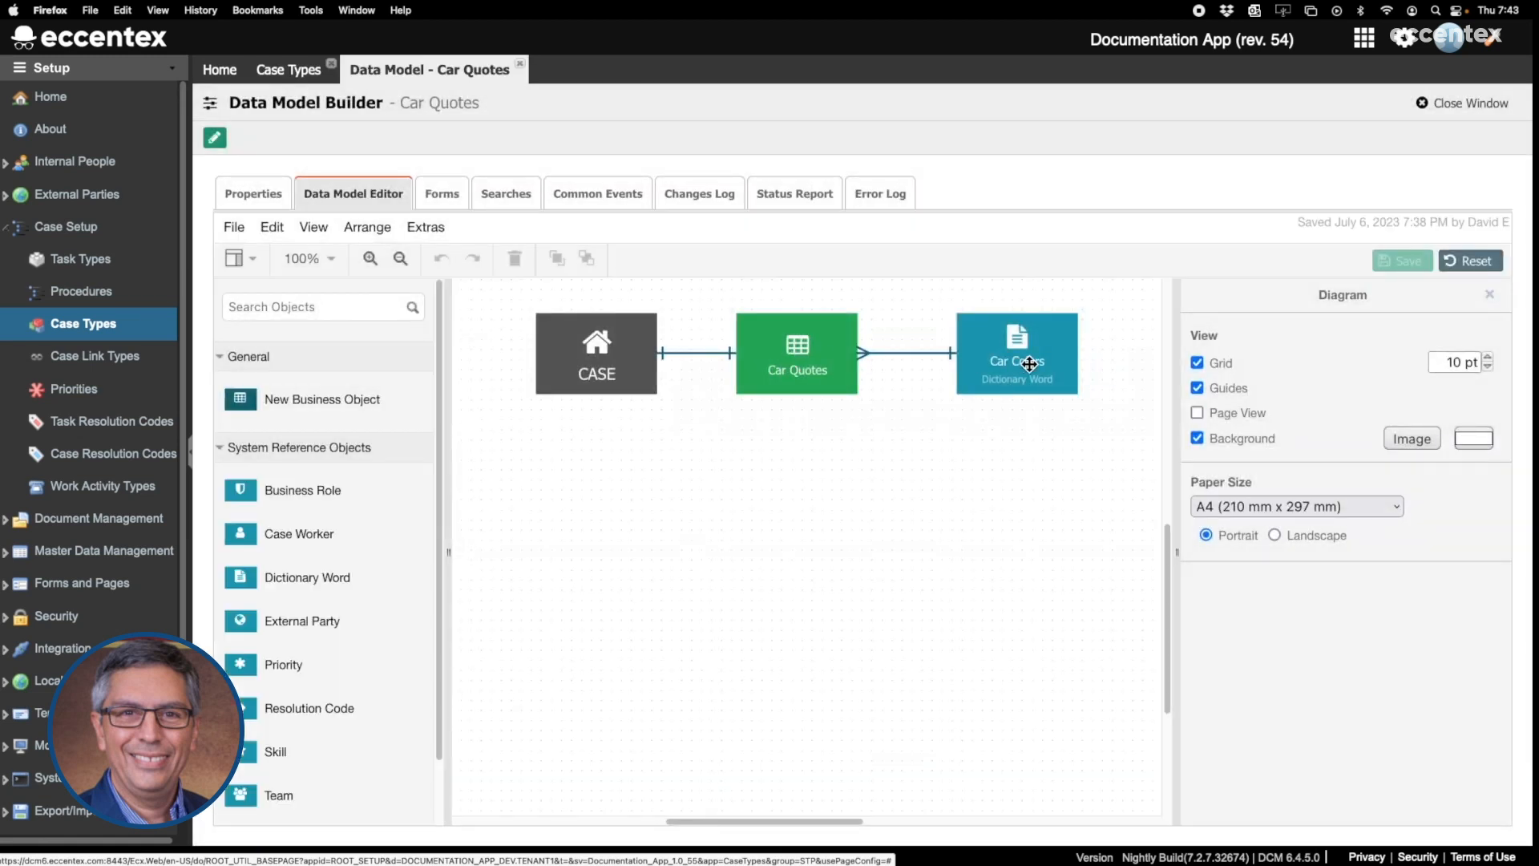
{"action": "left_click", "coordinate": [820, 200]}
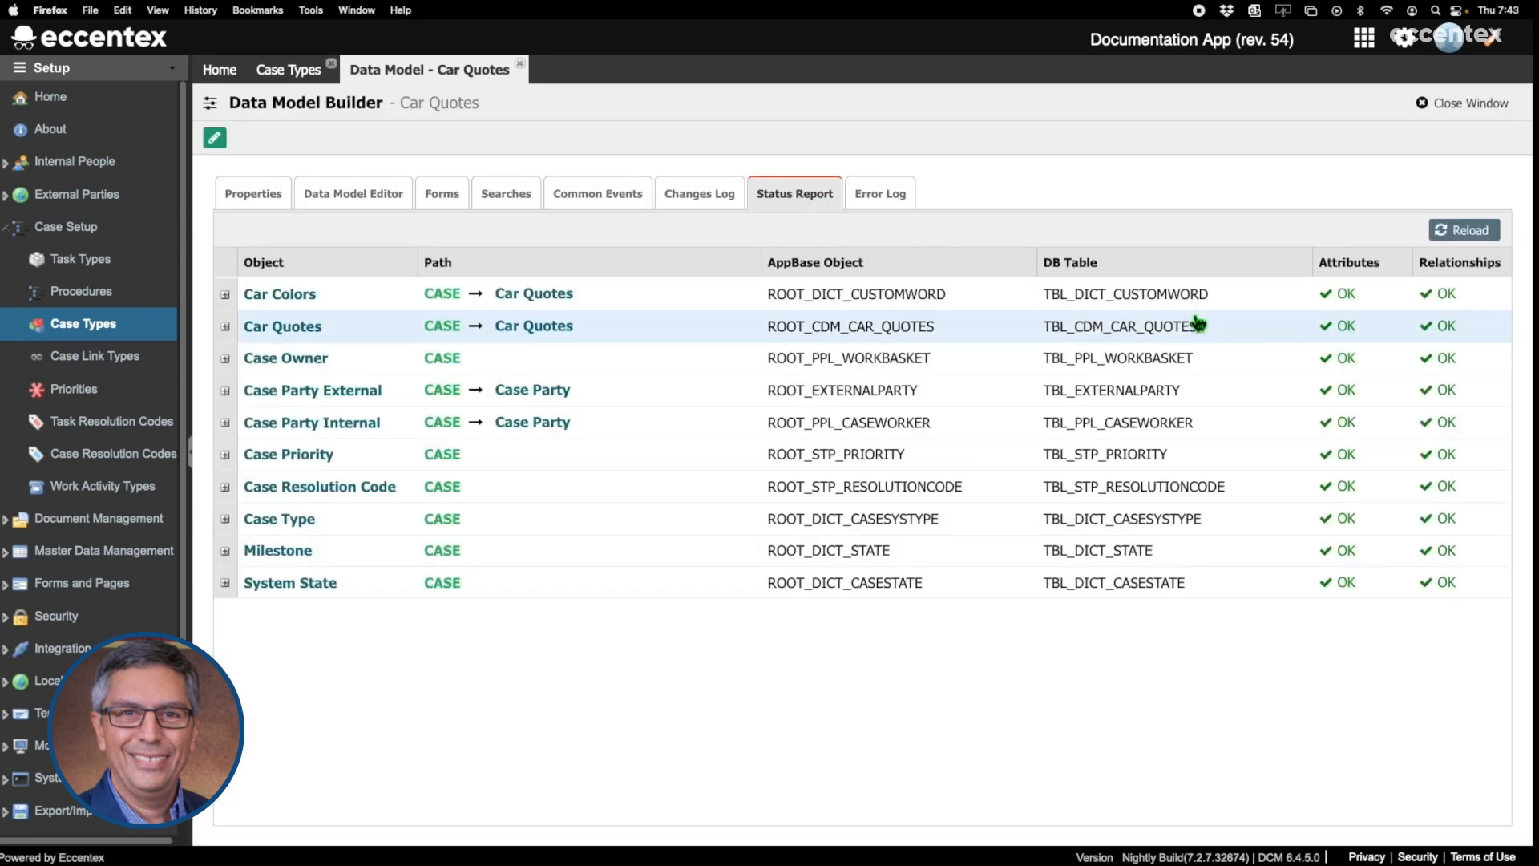
Open the base Car Quotes form of the data model for editing.
{"action": "left_click", "coordinate": [452, 204]}
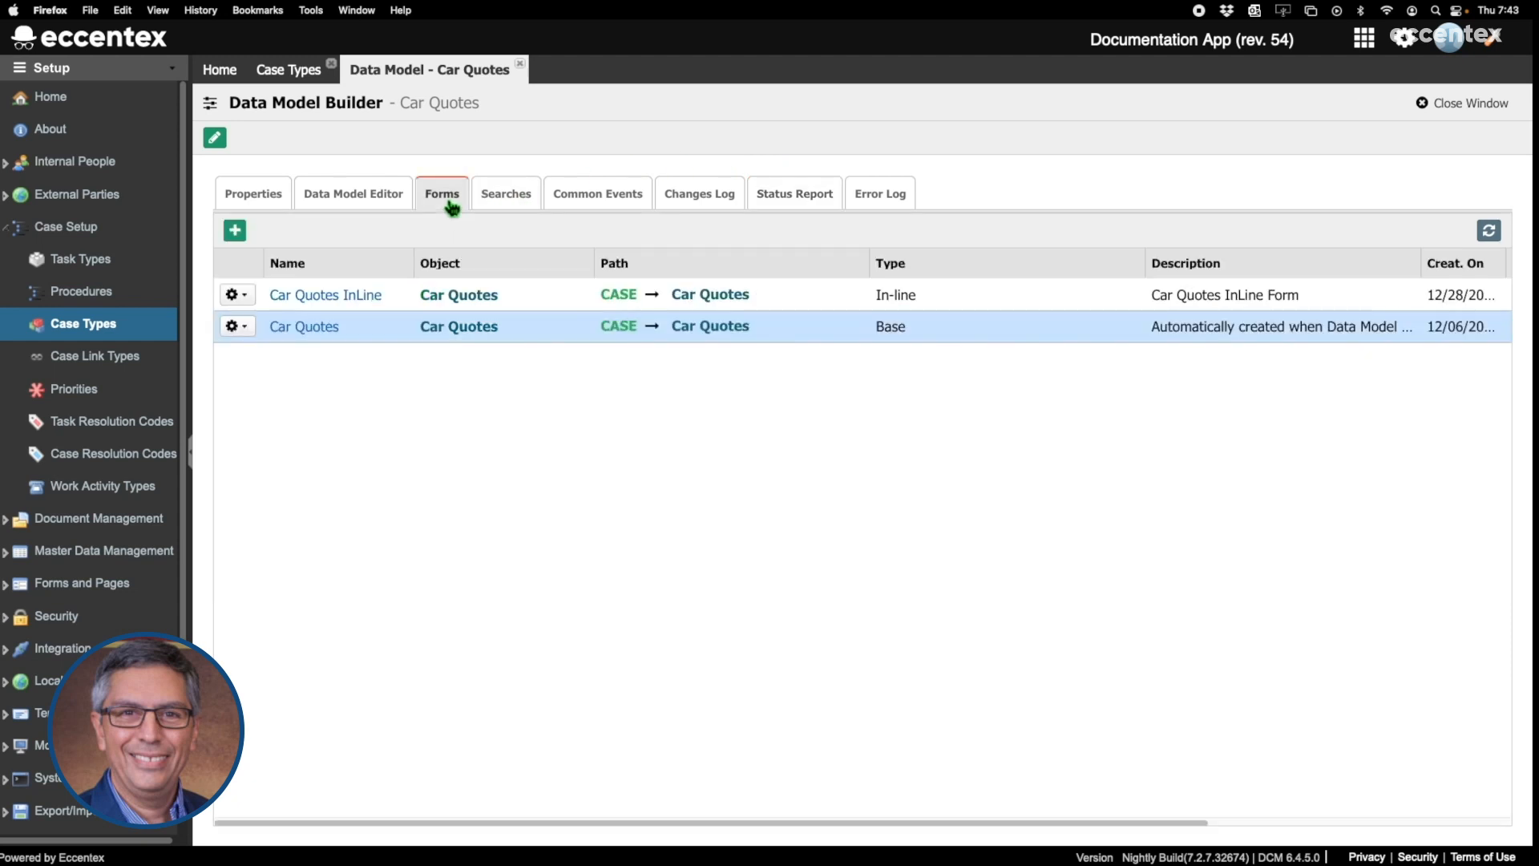
{"action": "left_click", "coordinate": [313, 330]}
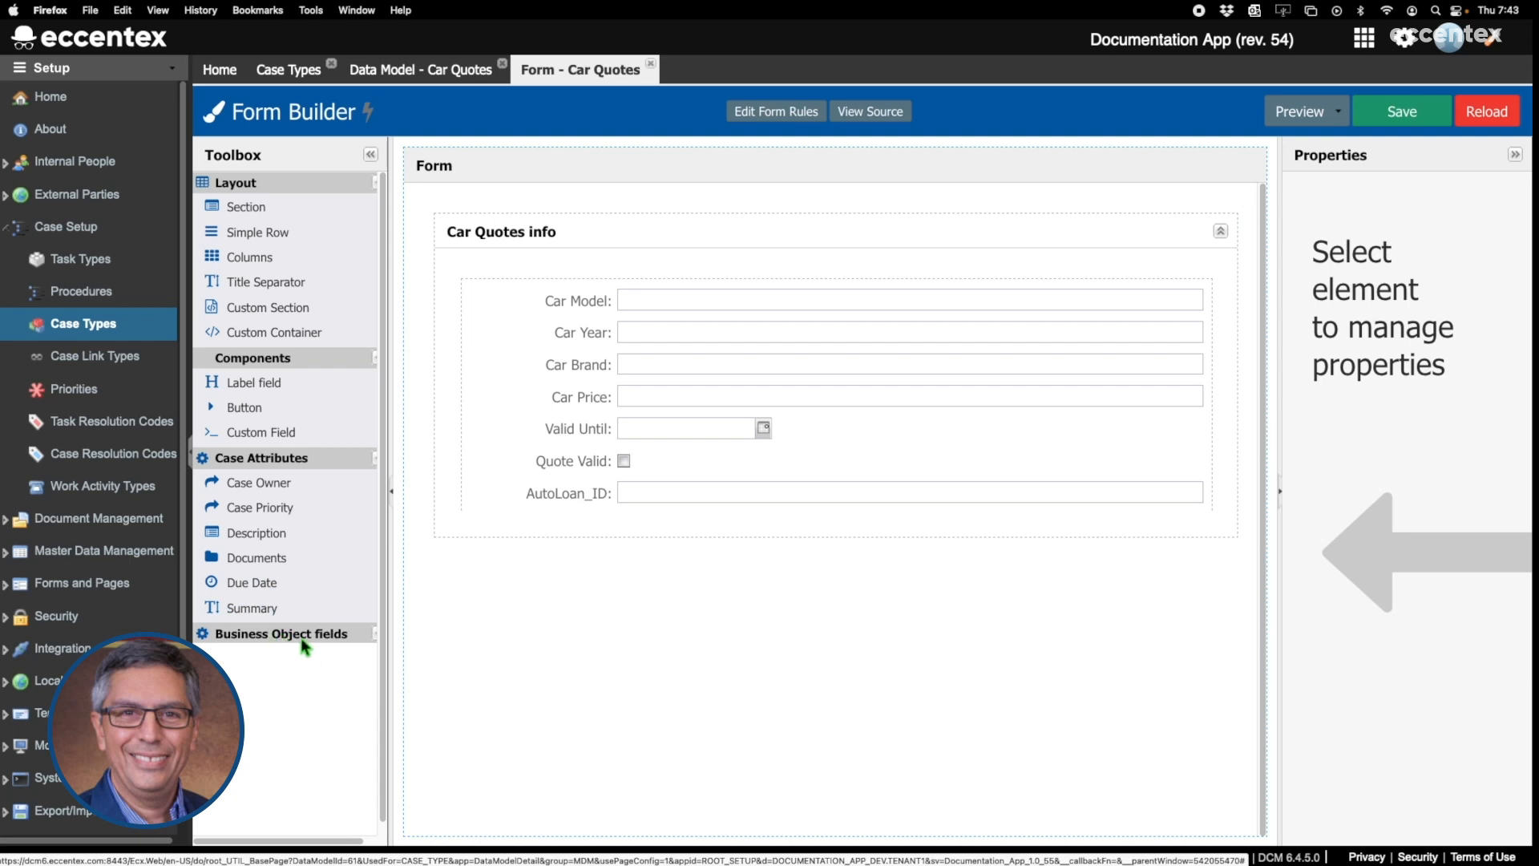
Add the Car Colors business object field between Car Year and Car Price, and move Car Brand above Car Model.
{"action": "left_click", "coordinate": [375, 635]}
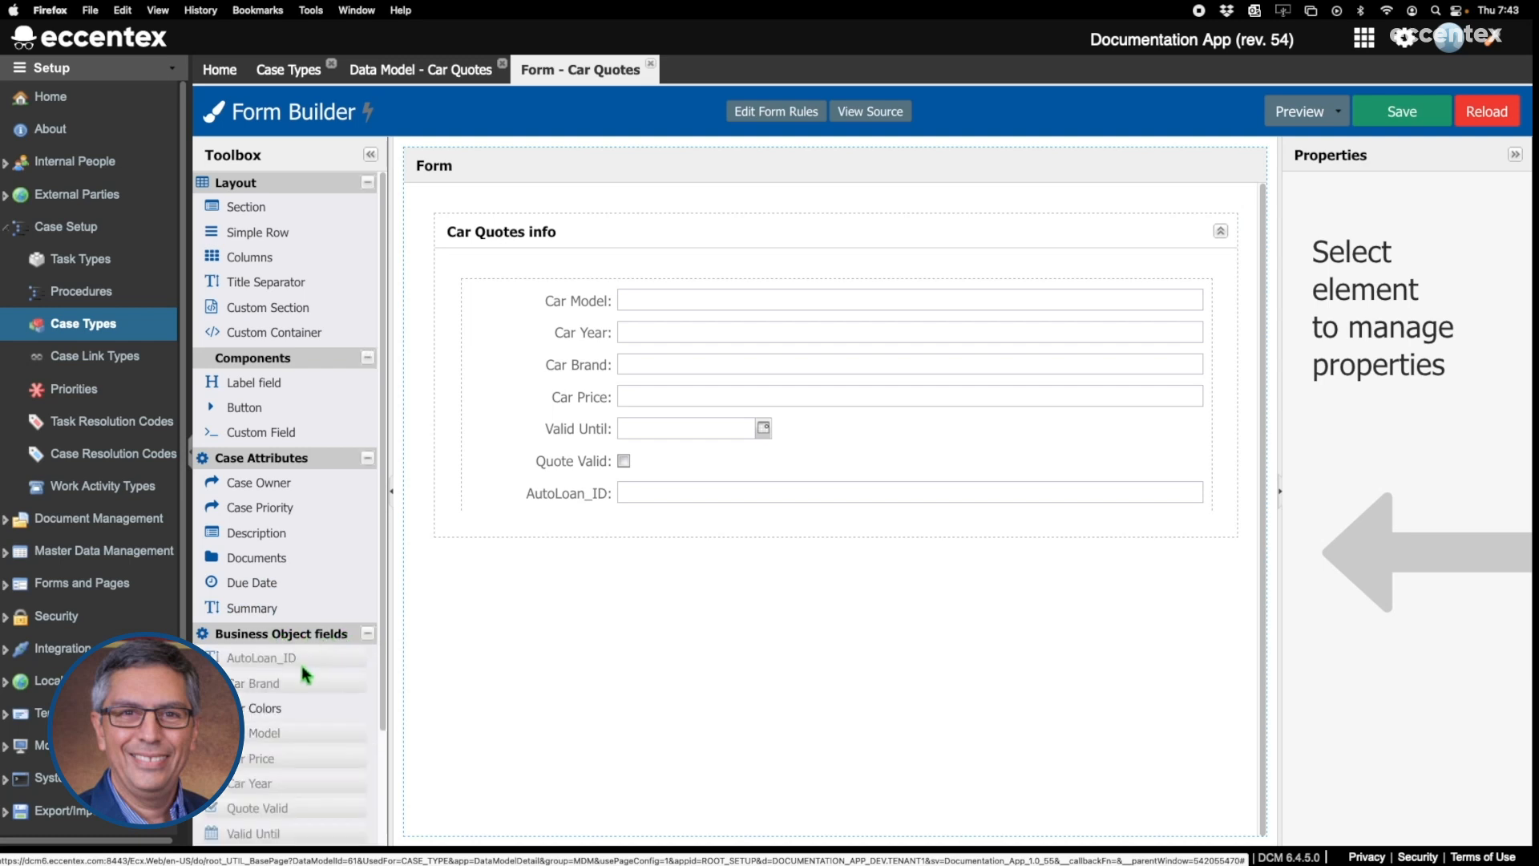
{"action": "scroll", "coordinate": [301, 665], "scroll_direction": "down", "scroll_amount": 3}
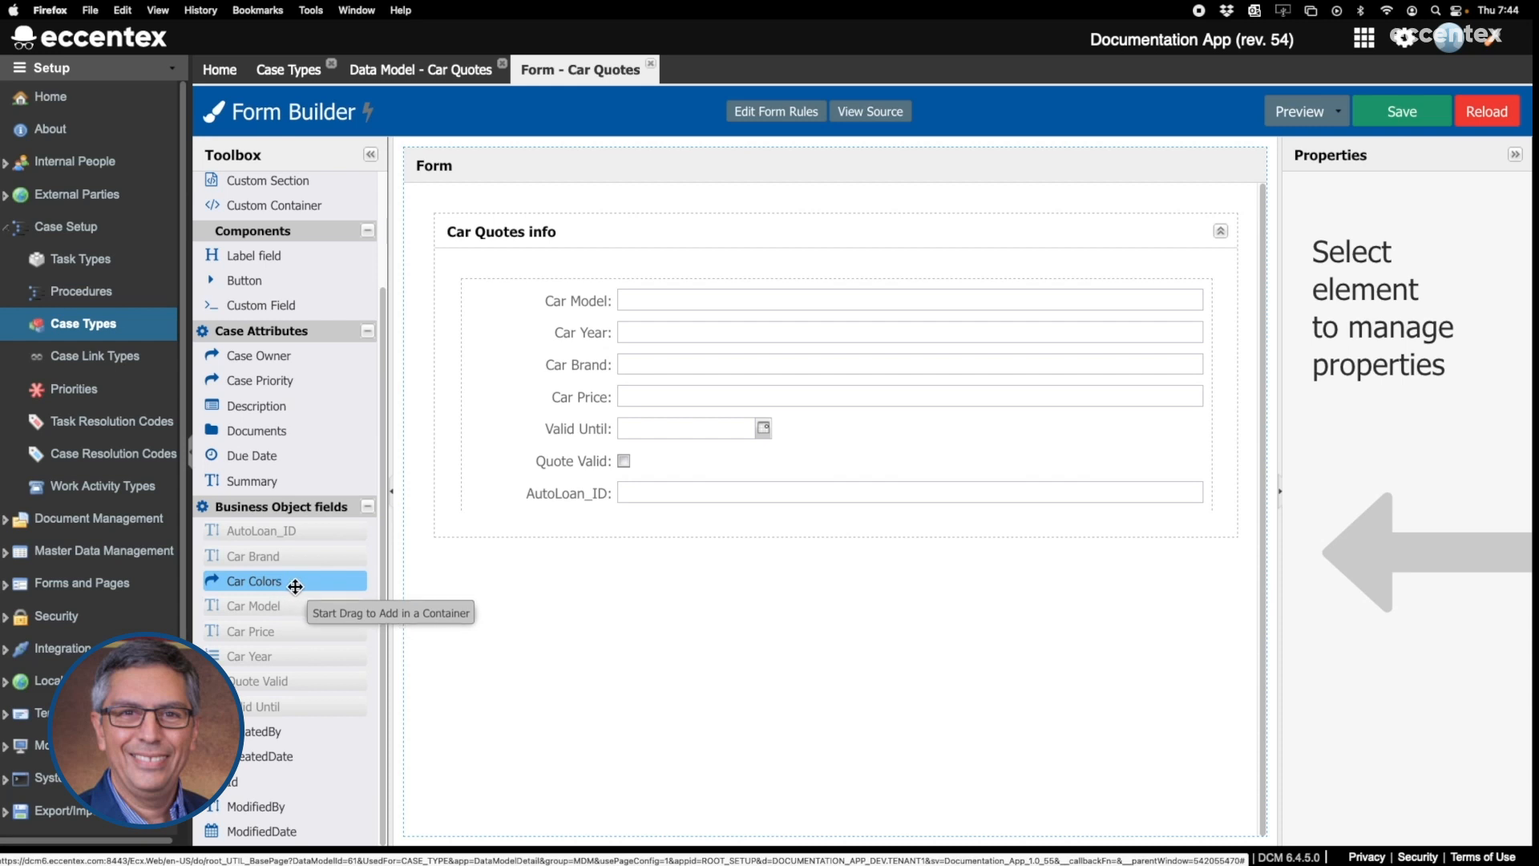
{"action": "mouse_move", "coordinate": [295, 586]}
{"action": "left_mouse_down"}
{"action": "mouse_move", "coordinate": [326, 593]}
{"action": "mouse_move", "coordinate": [501, 464]}
{"action": "mouse_move", "coordinate": [662, 387]}
{"action": "mouse_move", "coordinate": [584, 365]}
{"action": "mouse_move", "coordinate": [594, 302]}
{"action": "left_mouse_up"}
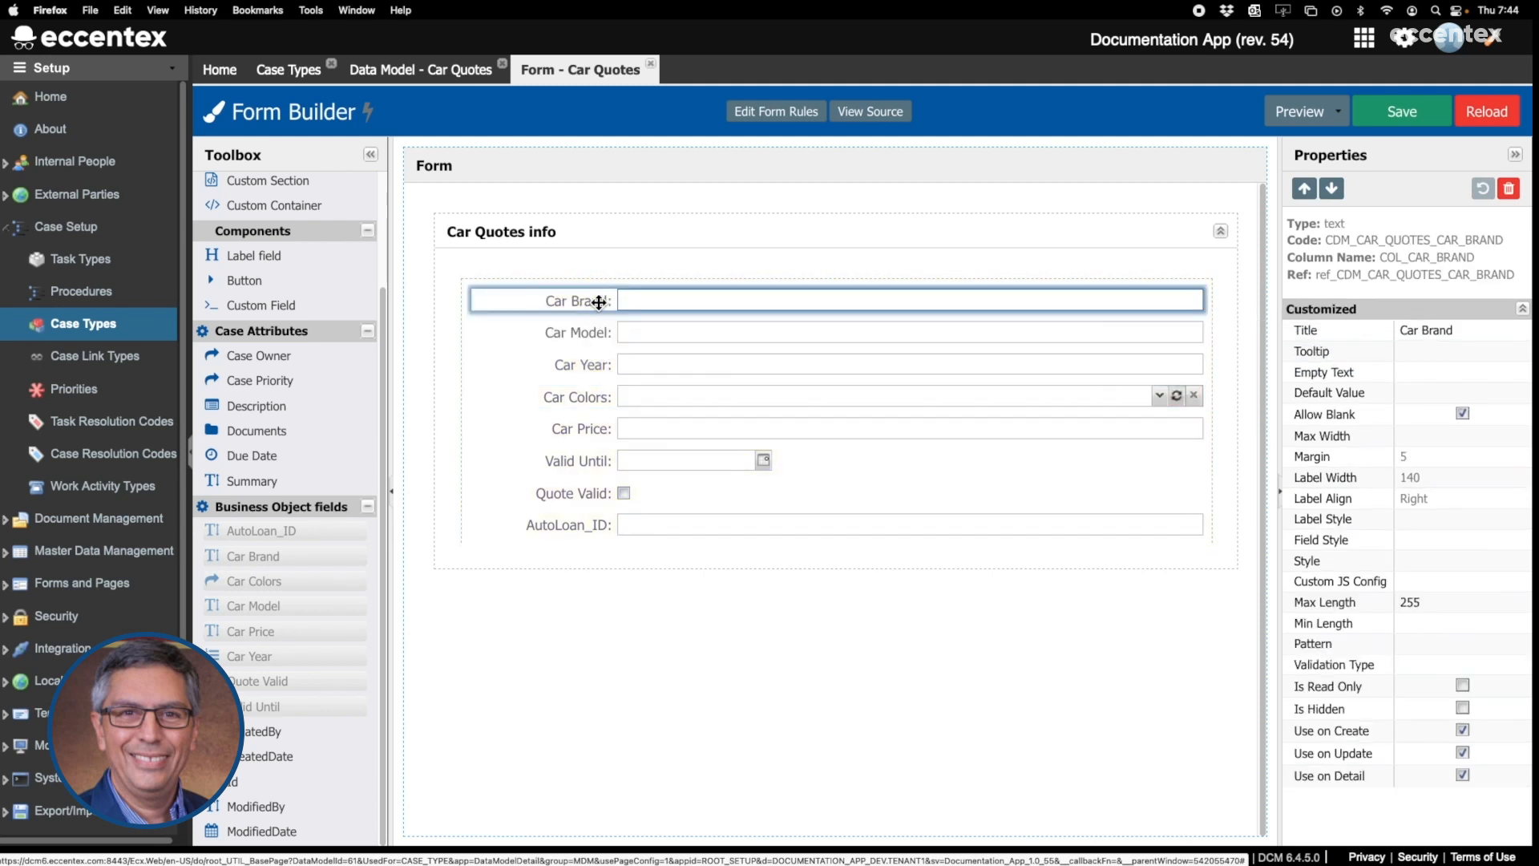
Set the maximum width of the Car Colors field to 400.
{"action": "left_click", "coordinate": [904, 403]}
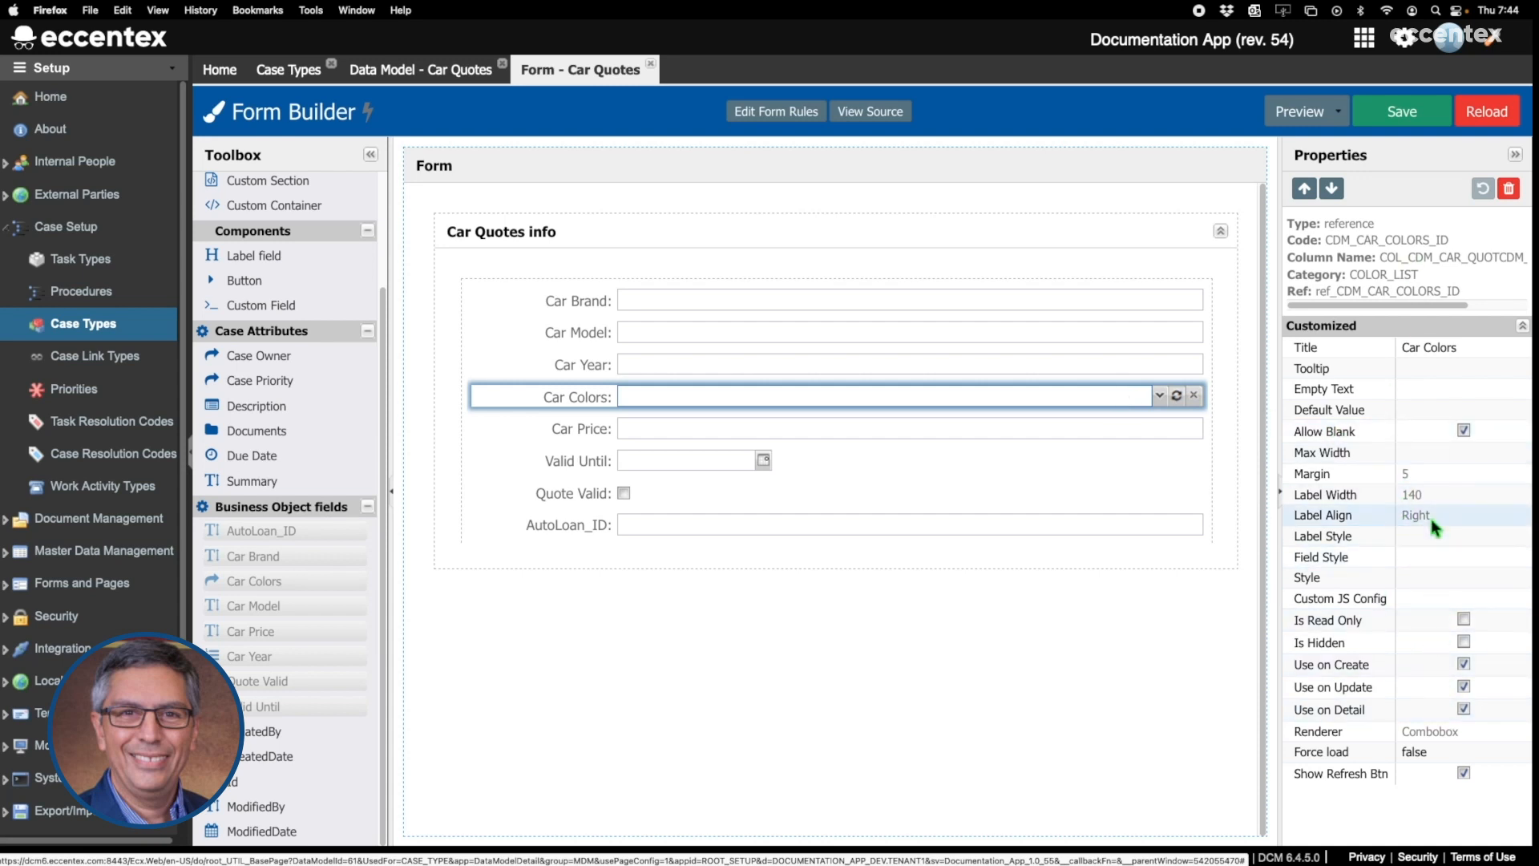
{"action": "left_click", "coordinate": [1430, 453]}
{"action": "type", "text": "400"}
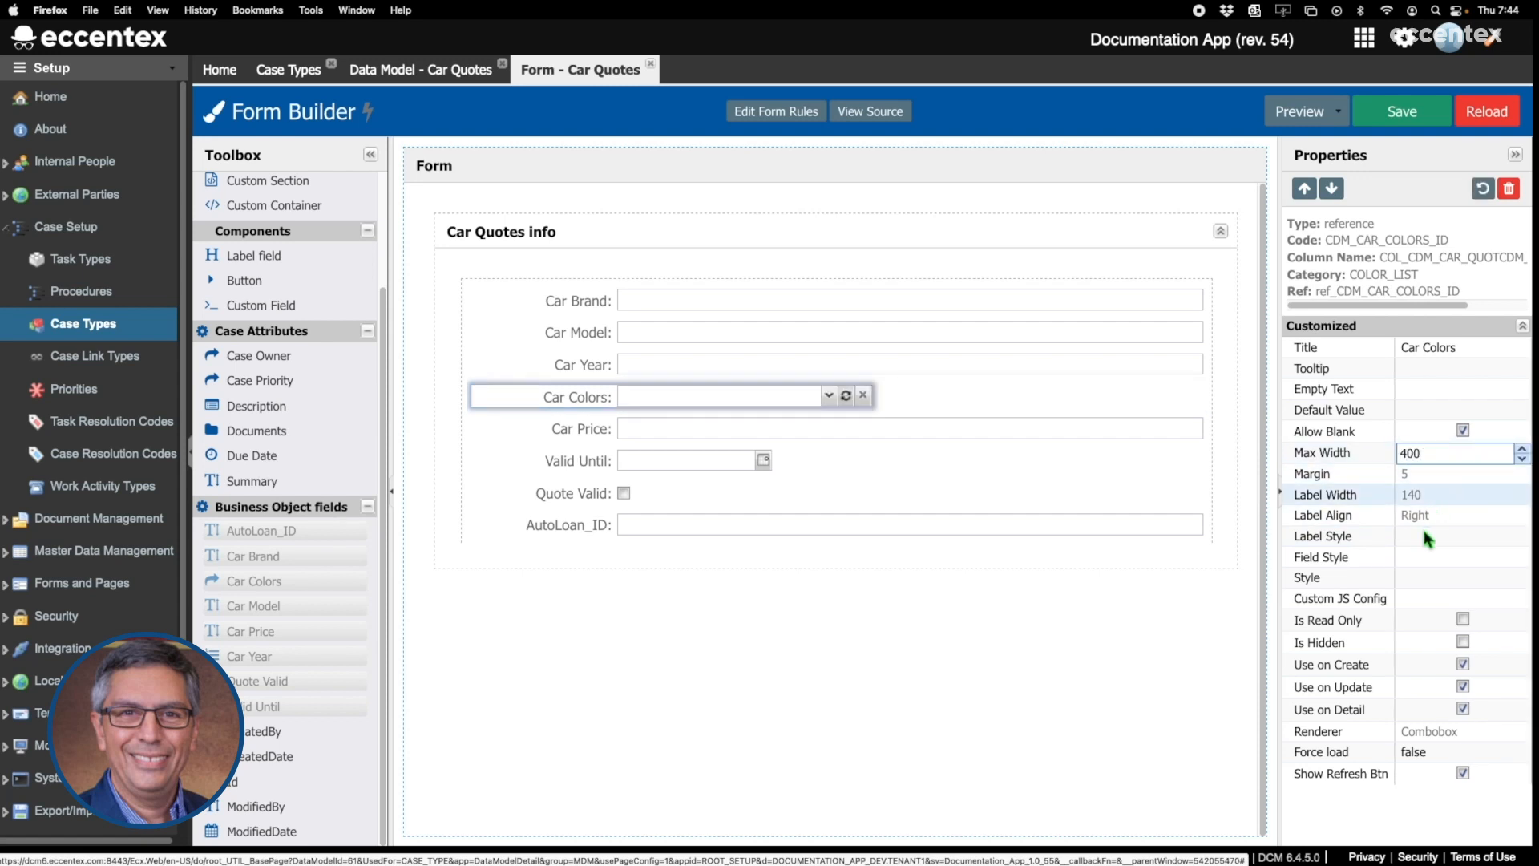
Try rendering the Car Colors field as a Radio Group with Horizontal position.
{"action": "left_click", "coordinate": [1452, 741]}
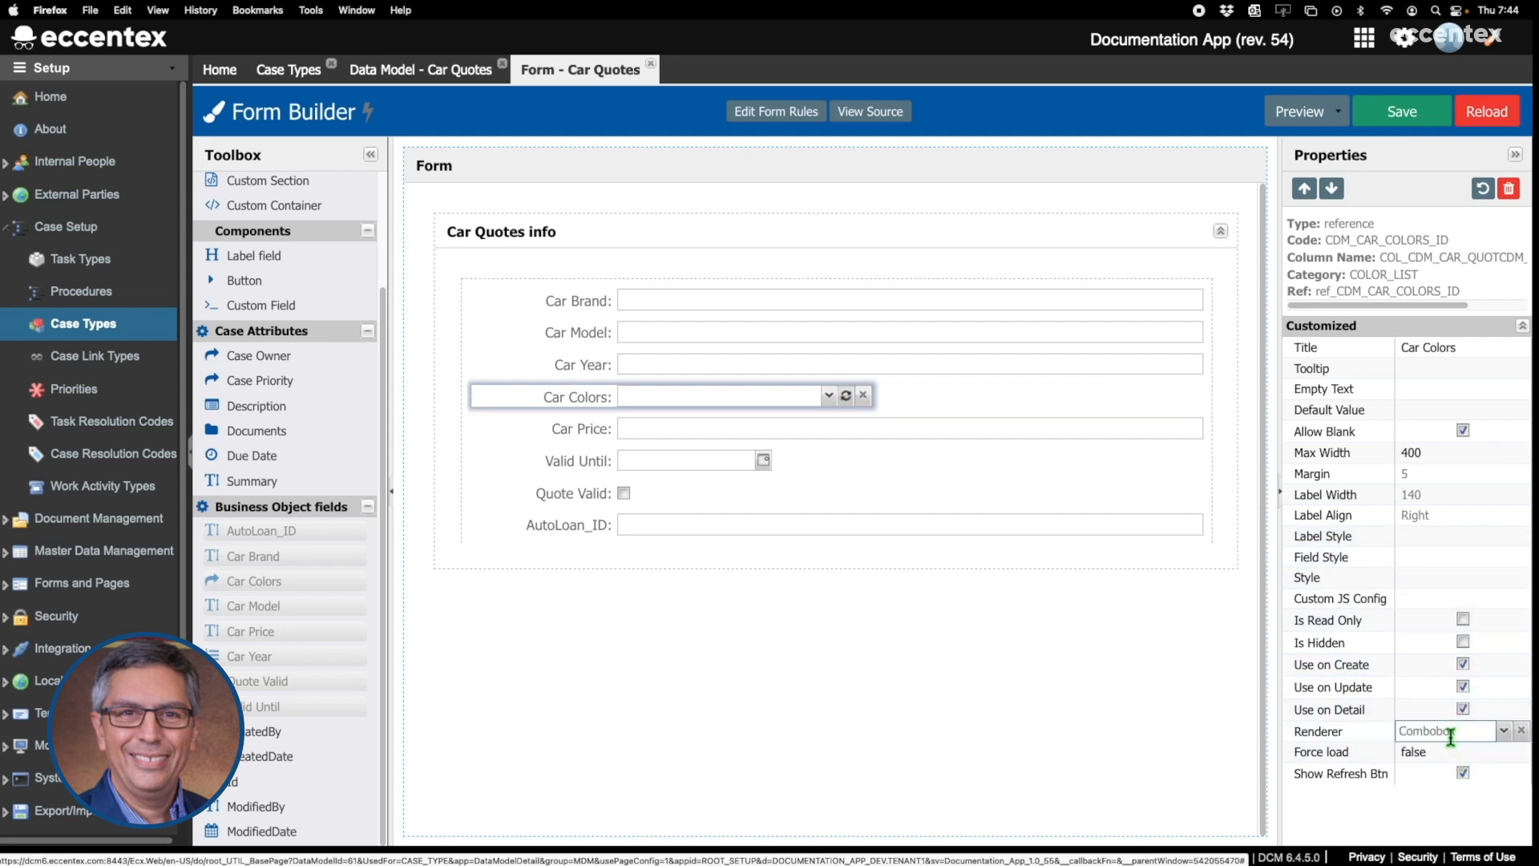
{"action": "left_click", "coordinate": [1505, 734]}
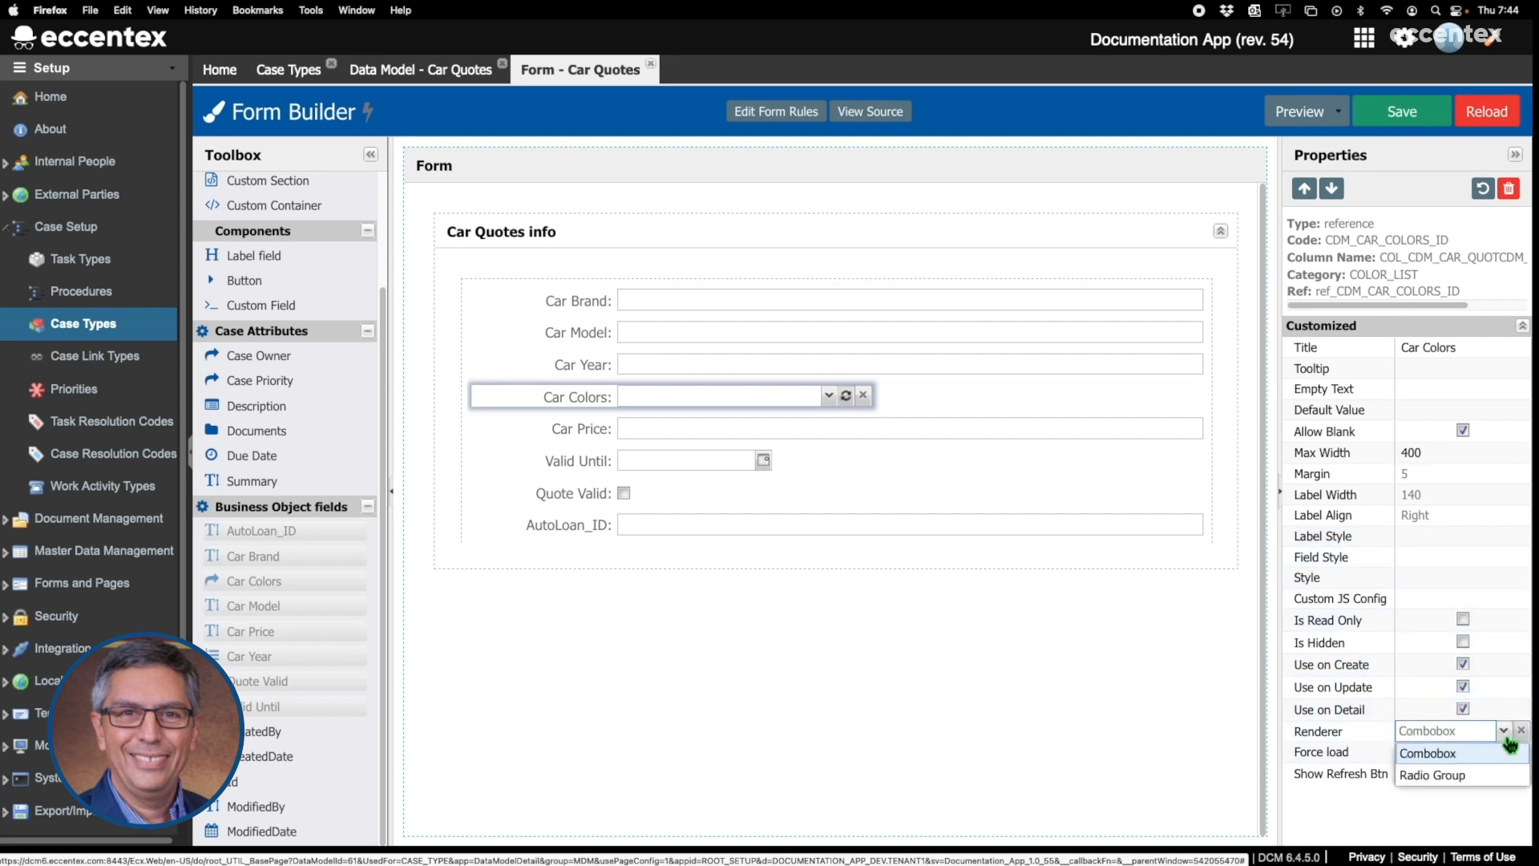
{"action": "left_click", "coordinate": [1465, 777]}
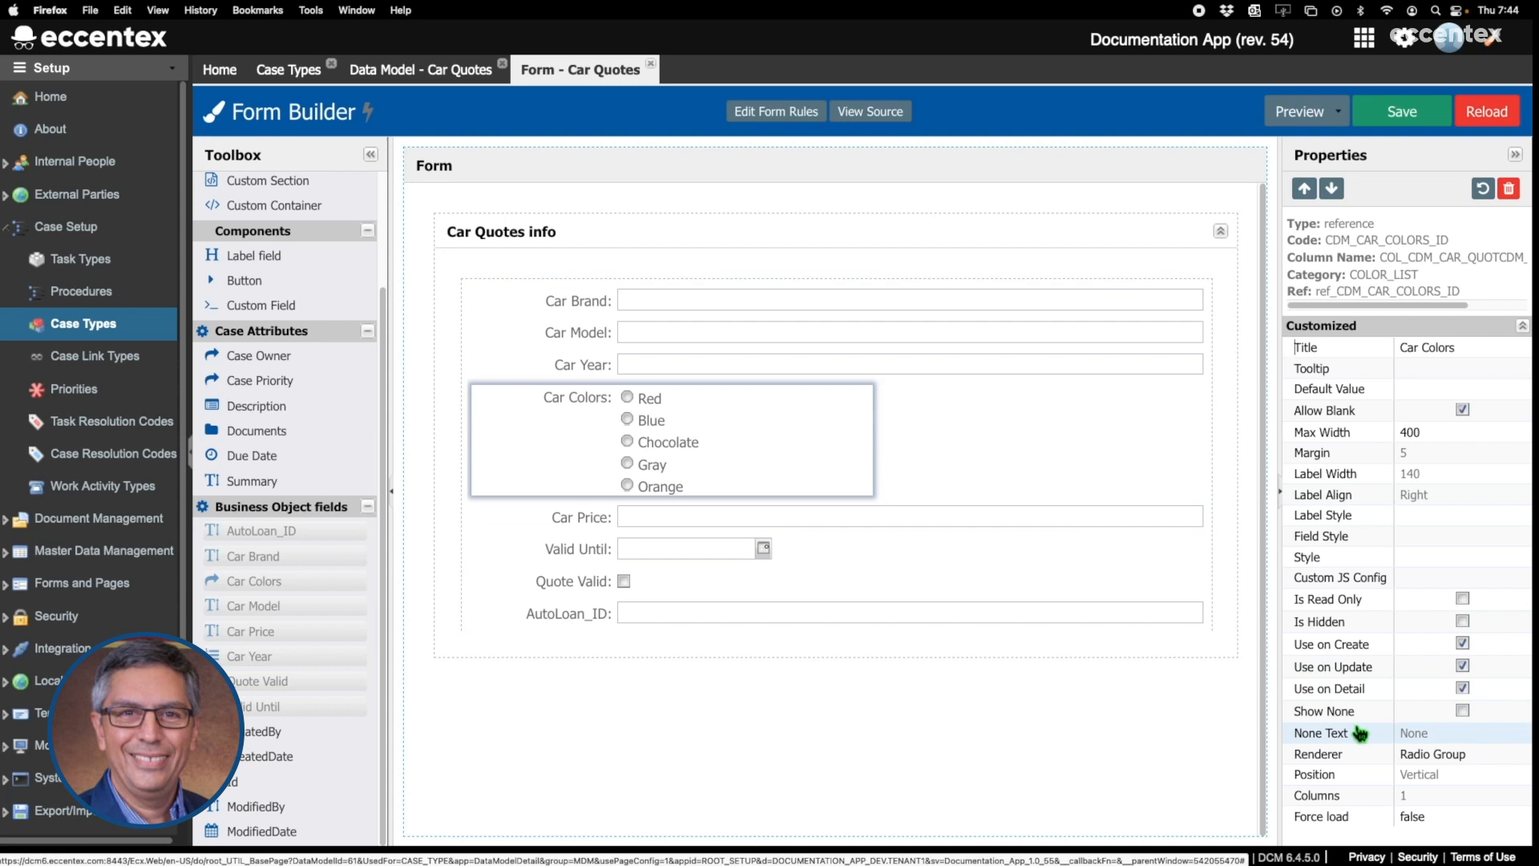
{"action": "left_click", "coordinate": [1435, 775]}
{"action": "left_click", "coordinate": [1504, 774]}
{"action": "left_click", "coordinate": [1469, 825]}
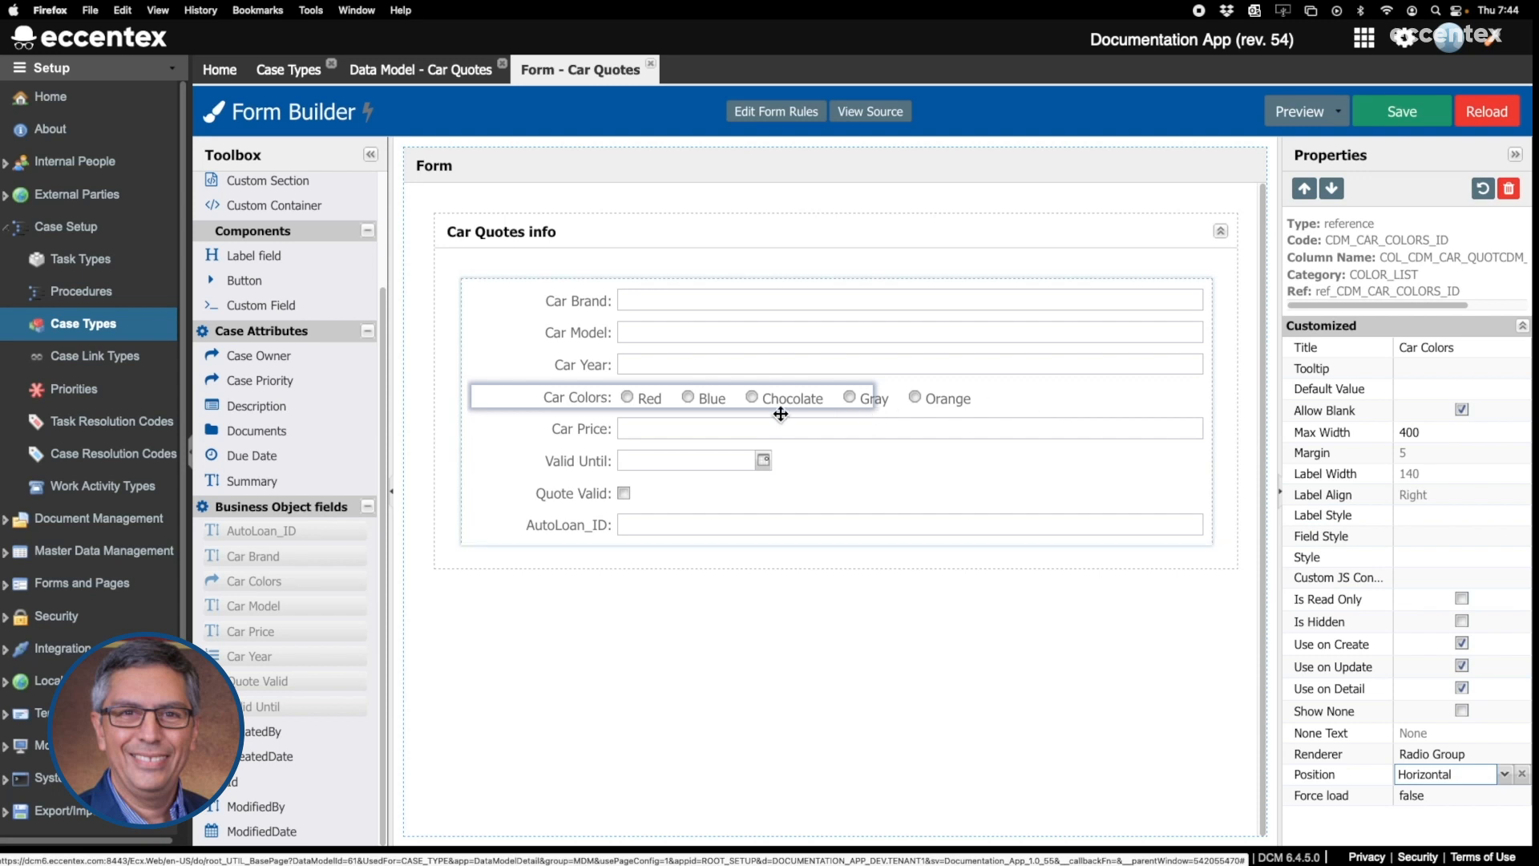
Set the Car Colors field's renderer to Combobox and save the form.
{"action": "left_click", "coordinate": [1467, 753]}
{"action": "left_click", "coordinate": [1504, 753]}
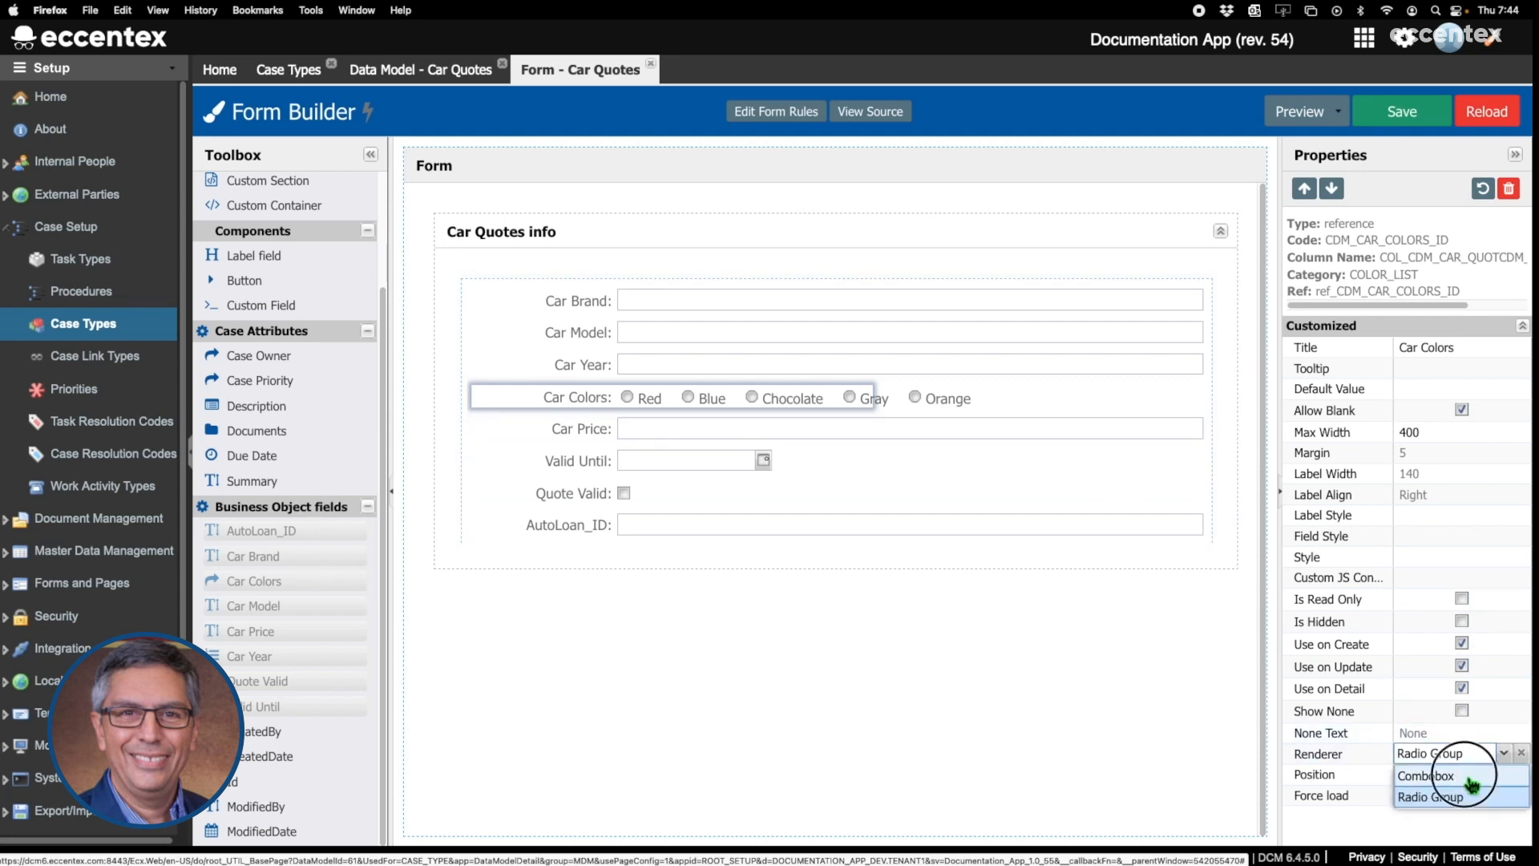
{"action": "left_click", "coordinate": [1505, 775]}
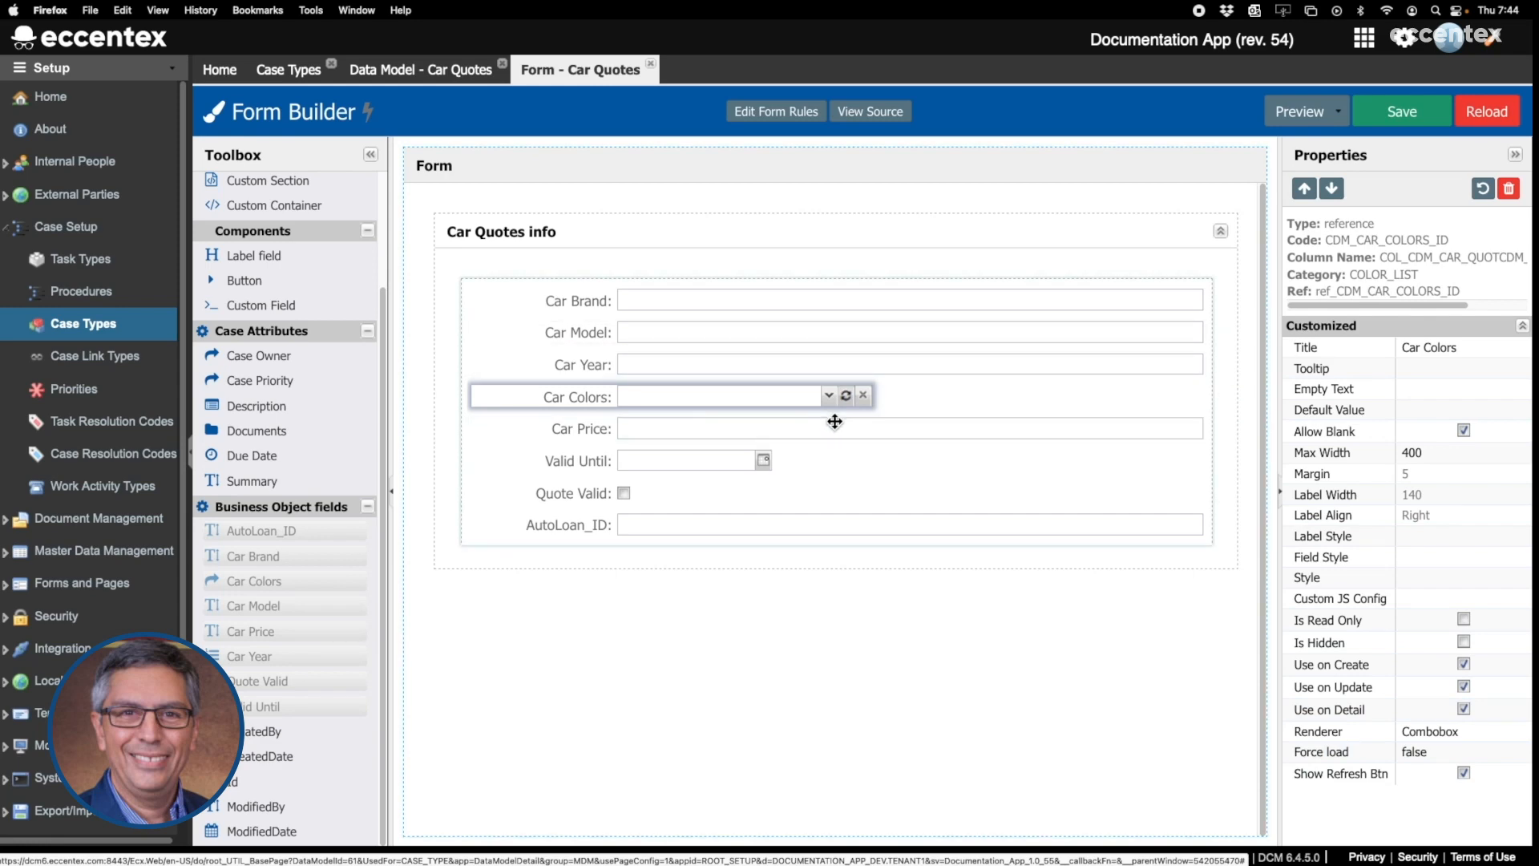
{"action": "left_click", "coordinate": [1400, 120]}
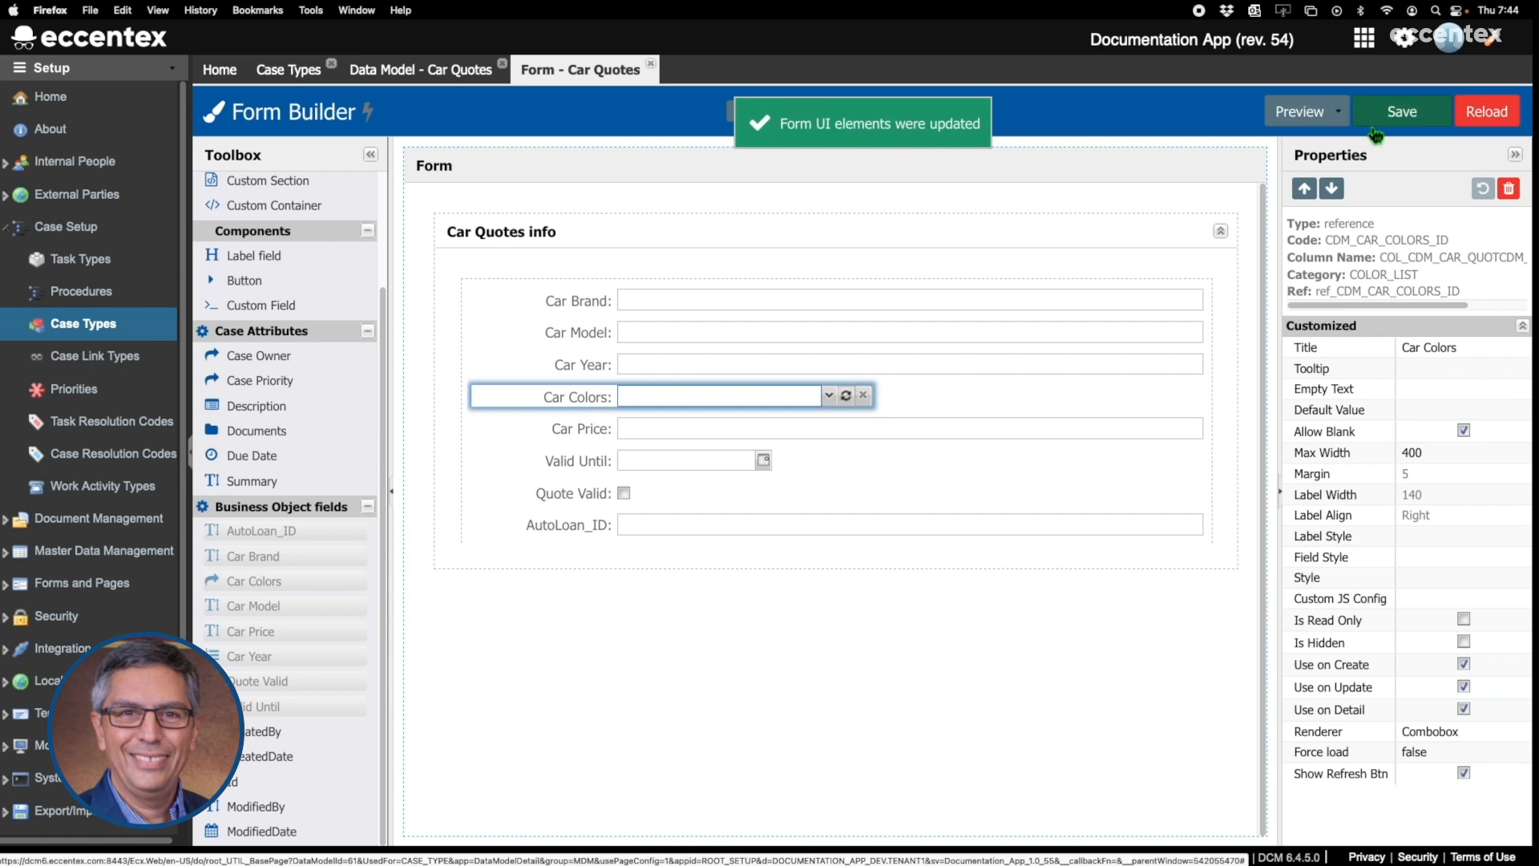
Preview the Car Quotes form and examine the choices offered in the Car Colors list.
{"action": "left_click", "coordinate": [1307, 119]}
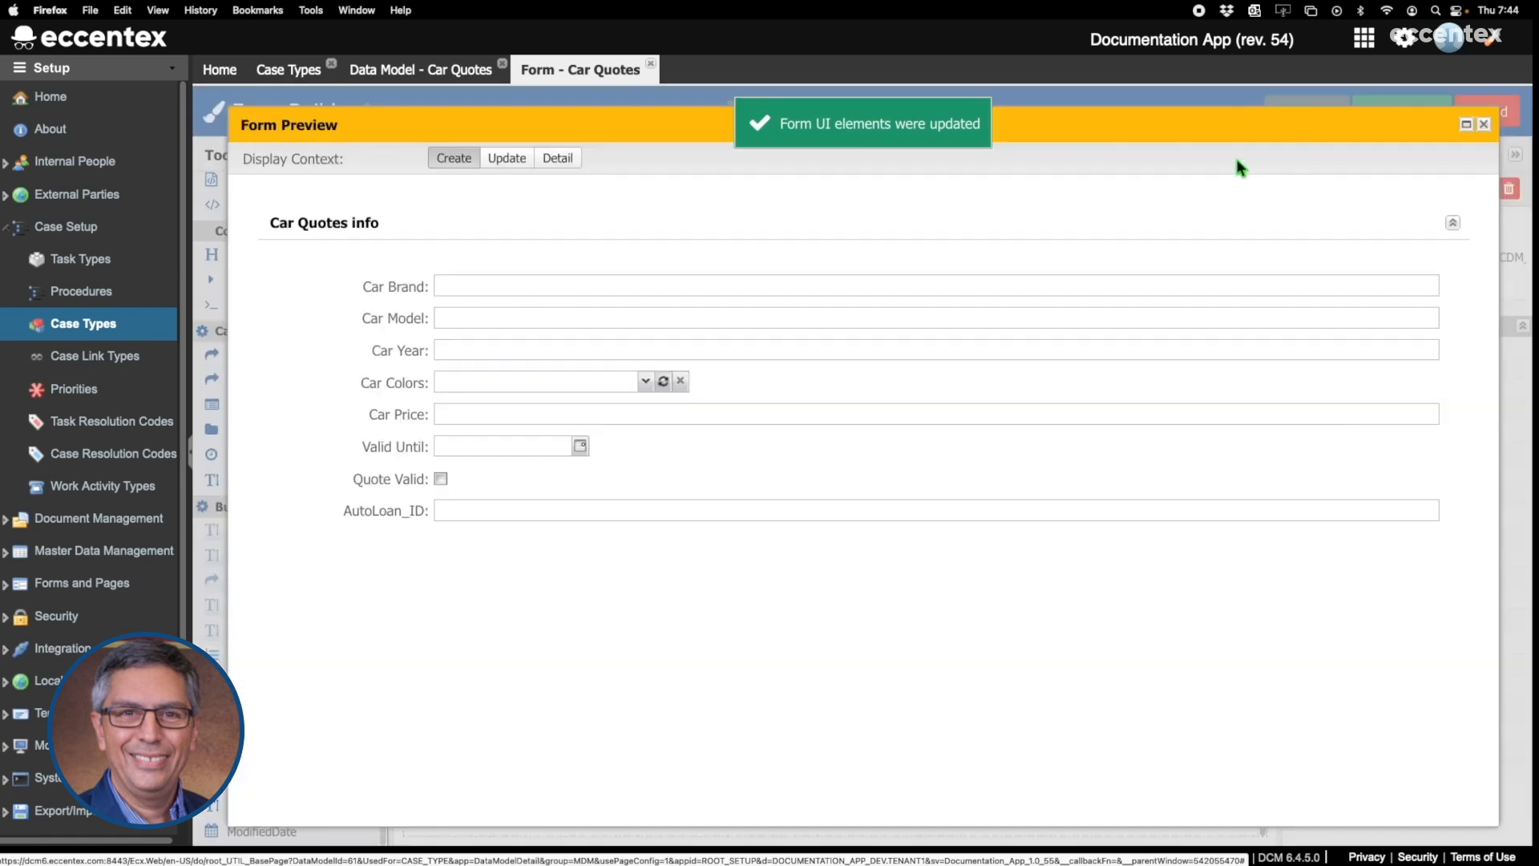
{"action": "left_click", "coordinate": [646, 382]}
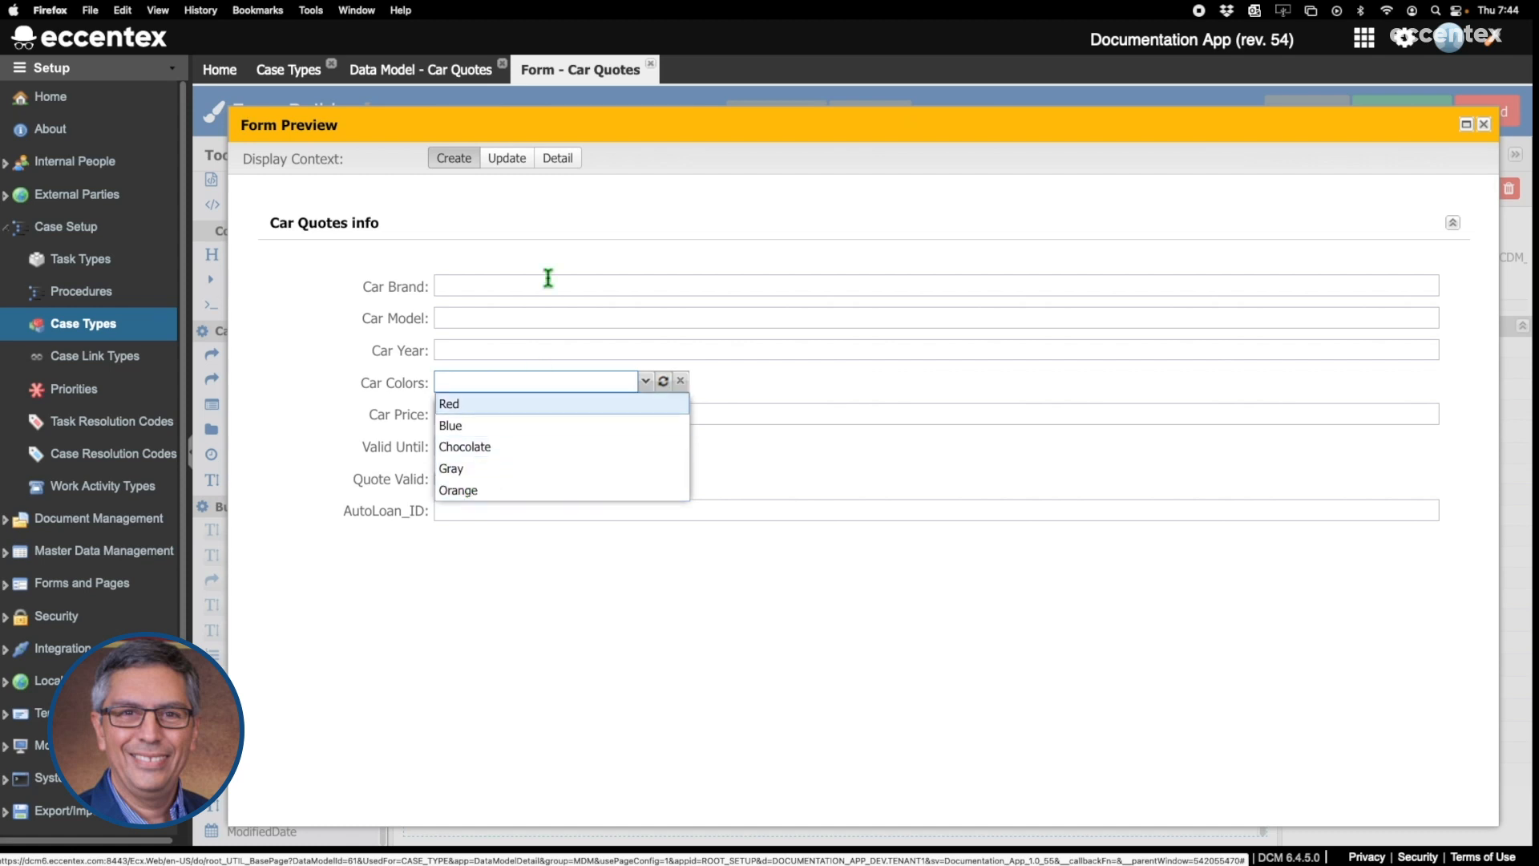
Check the Car Quotes form preview in the Detail and Update contexts, close the preview and save the form.
{"action": "left_click", "coordinate": [556, 158]}
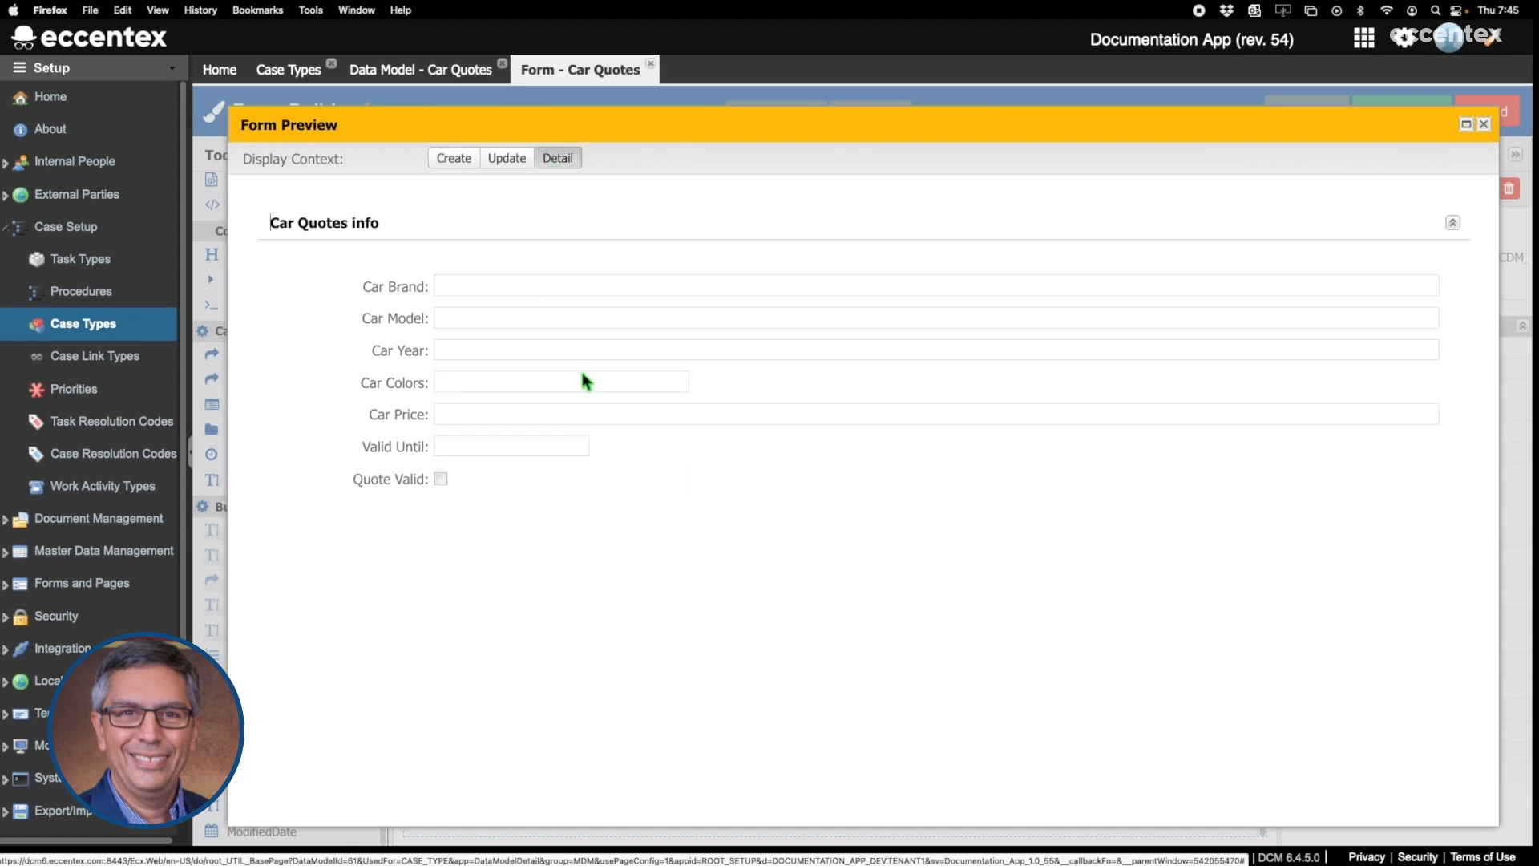
{"action": "left_click", "coordinate": [517, 165]}
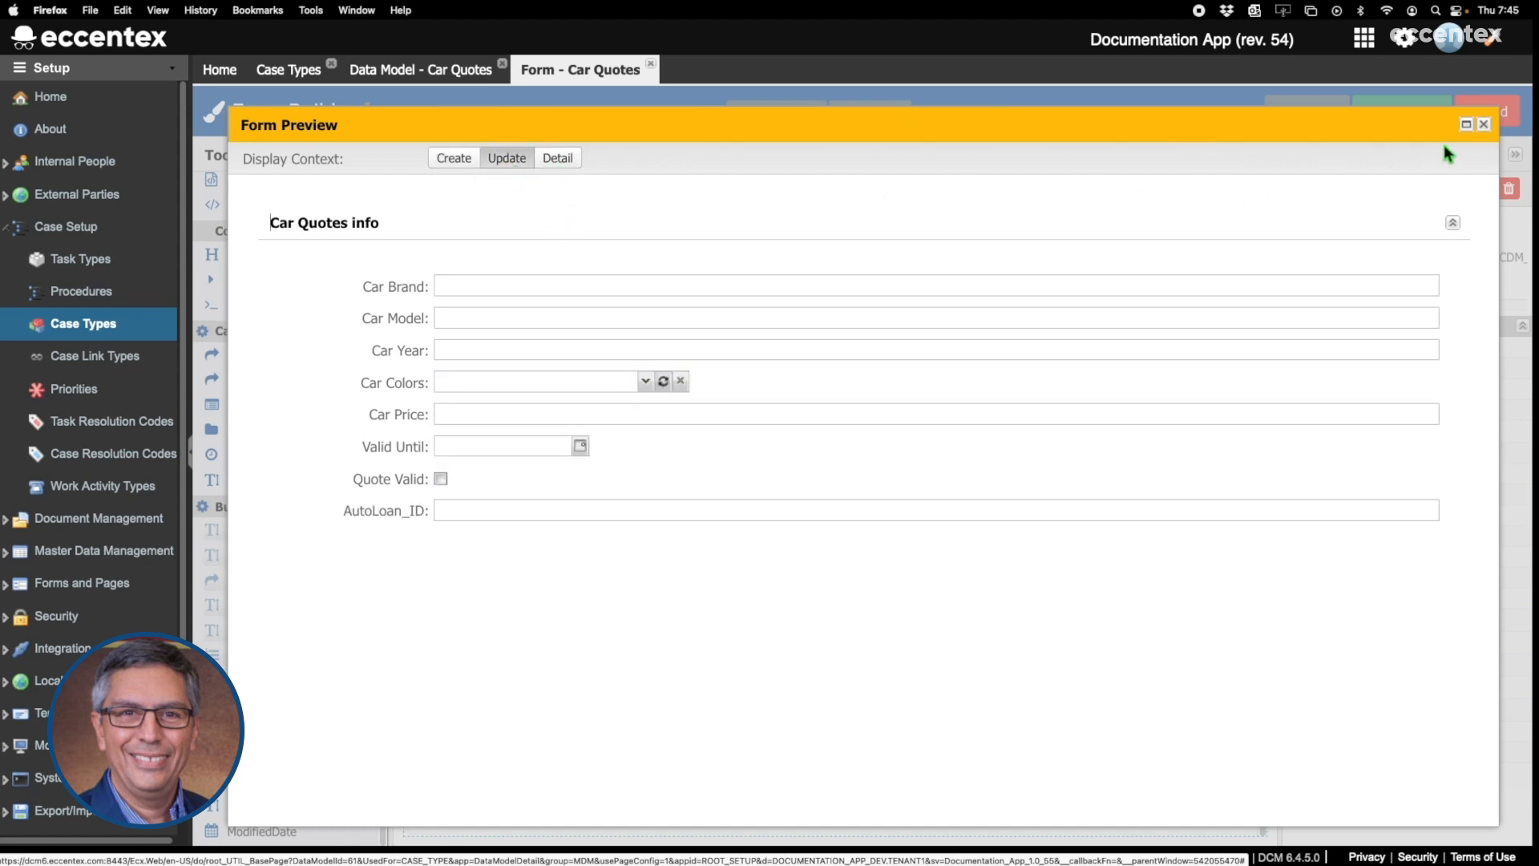
{"action": "left_click", "coordinate": [1484, 126]}
{"action": "left_click", "coordinate": [1406, 120]}
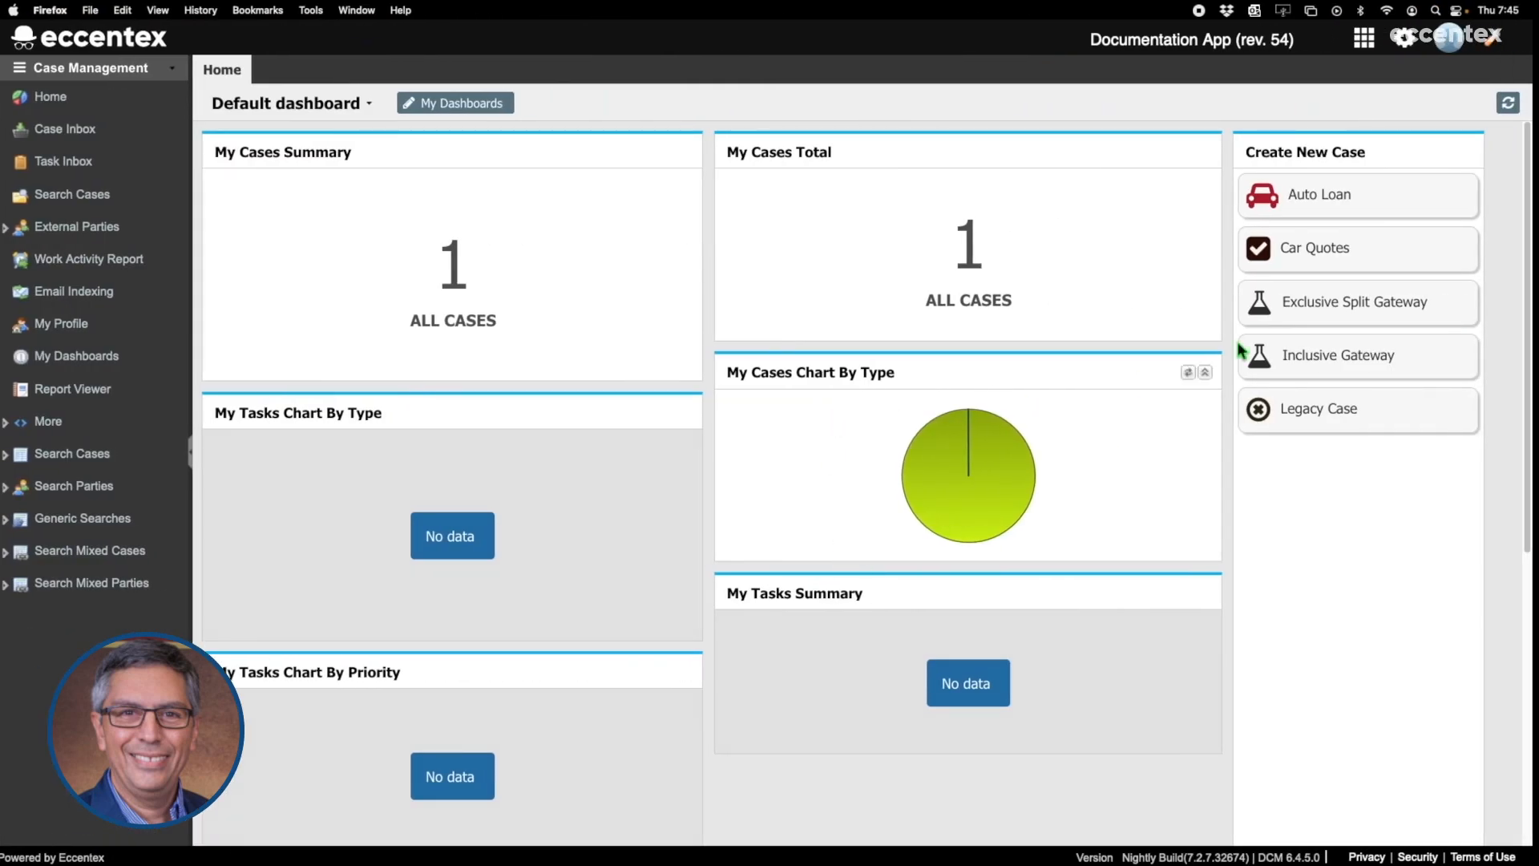
Create a new Car Quotes case with brand TOYOTA, model CAMRY and year 2021.
{"action": "left_click", "coordinate": [1353, 260]}
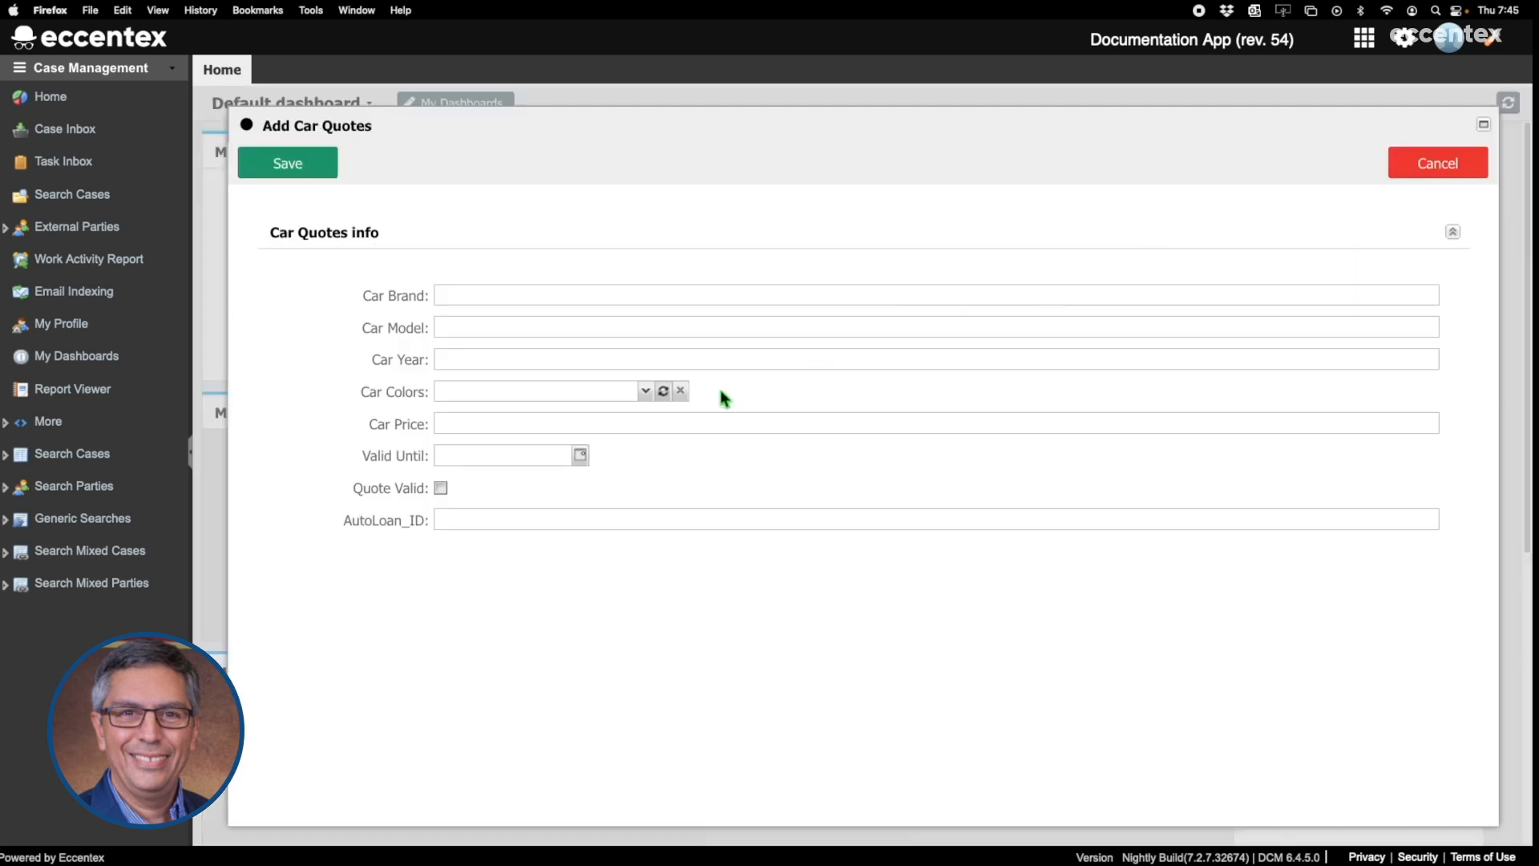
{"action": "left_click", "coordinate": [663, 297]}
{"action": "type", "text": "TOYOTA"}
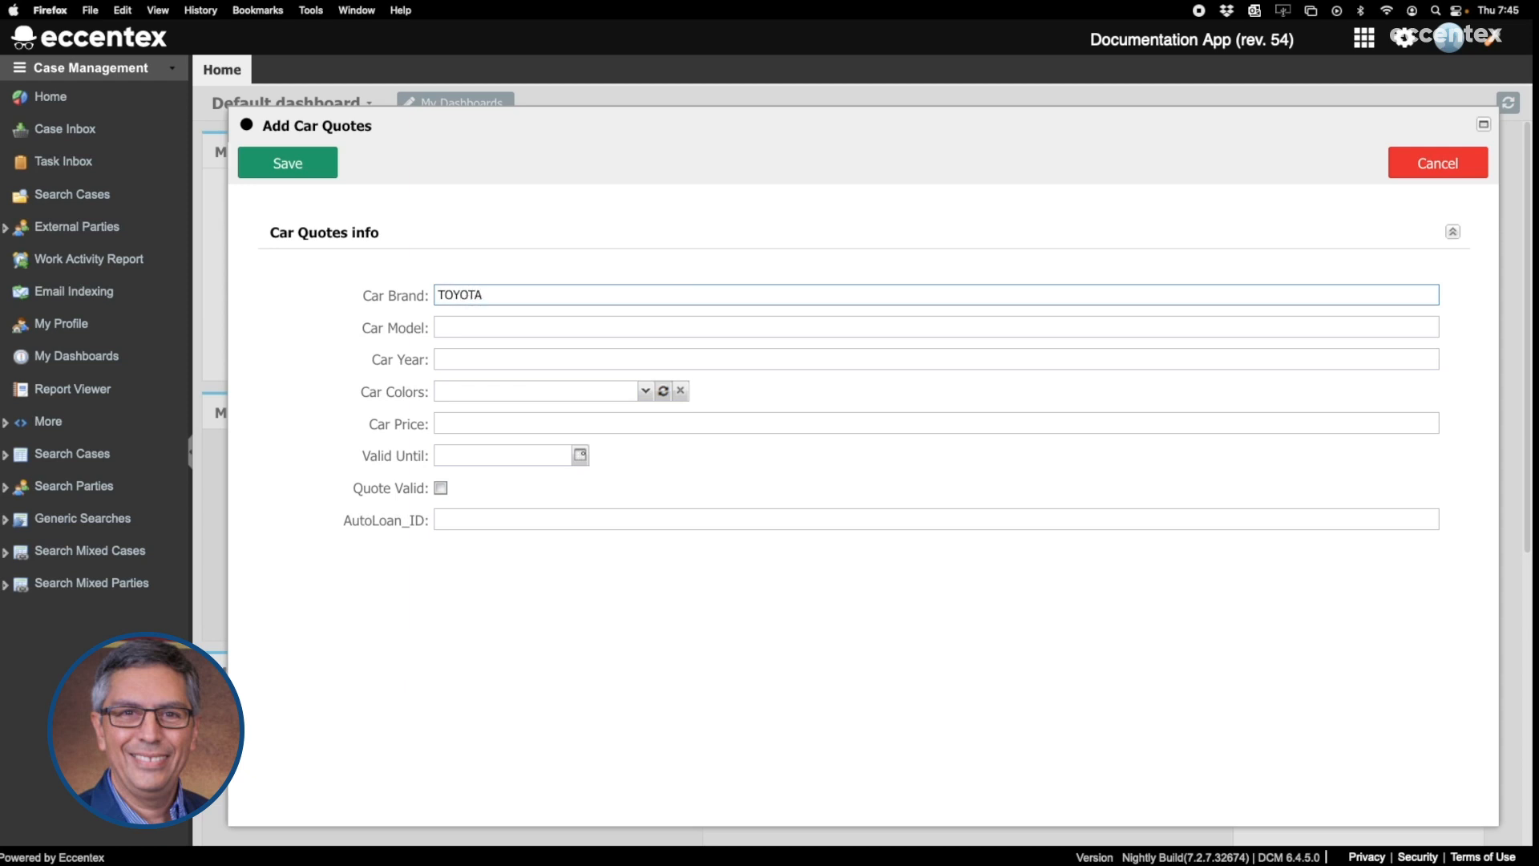
{"action": "key", "text": "Tab"}
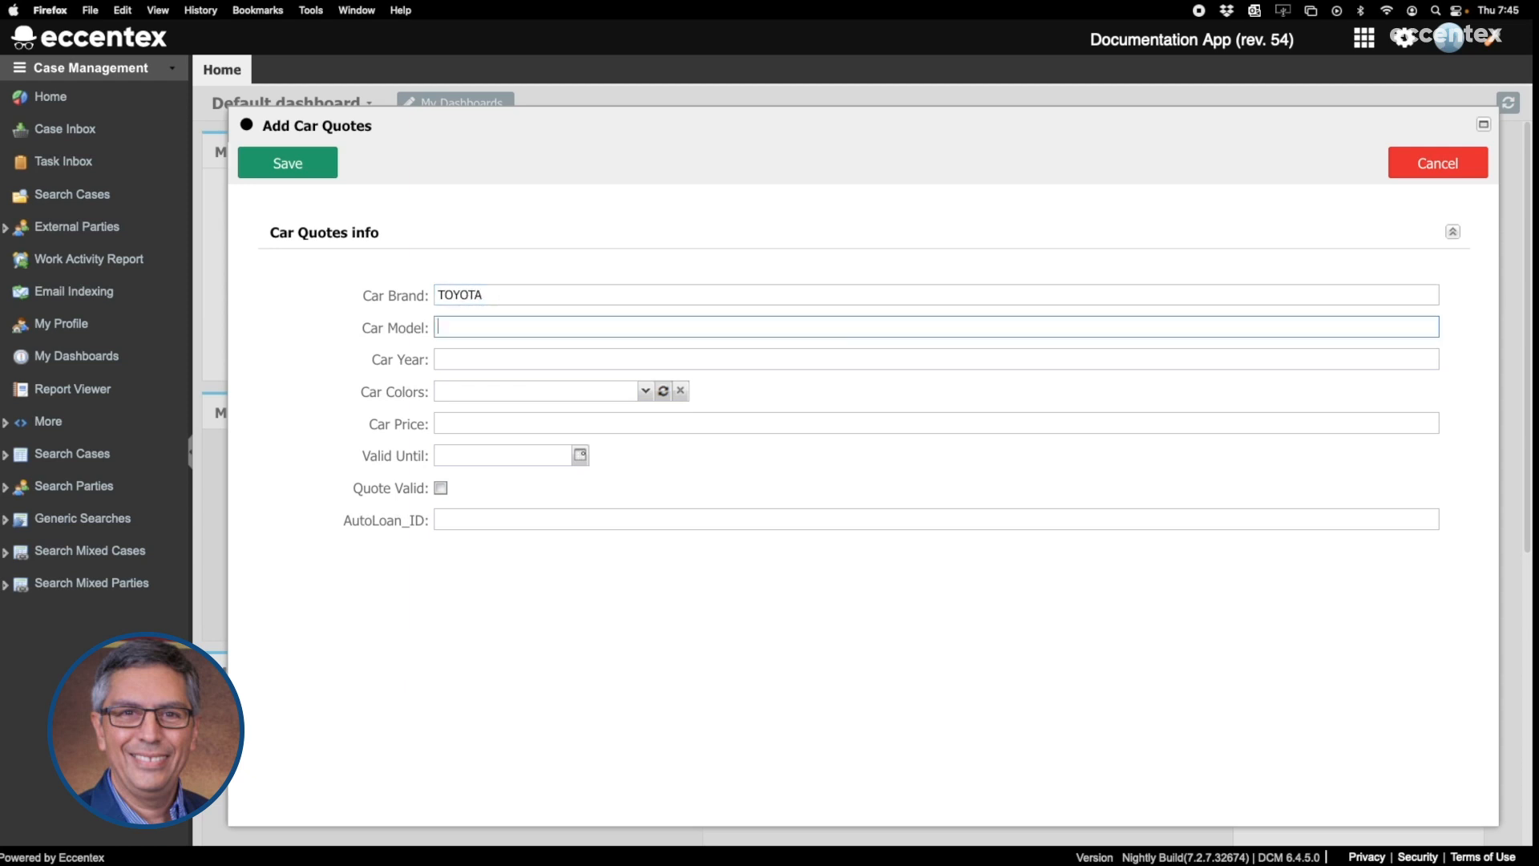
{"action": "key", "text": "Tab"}
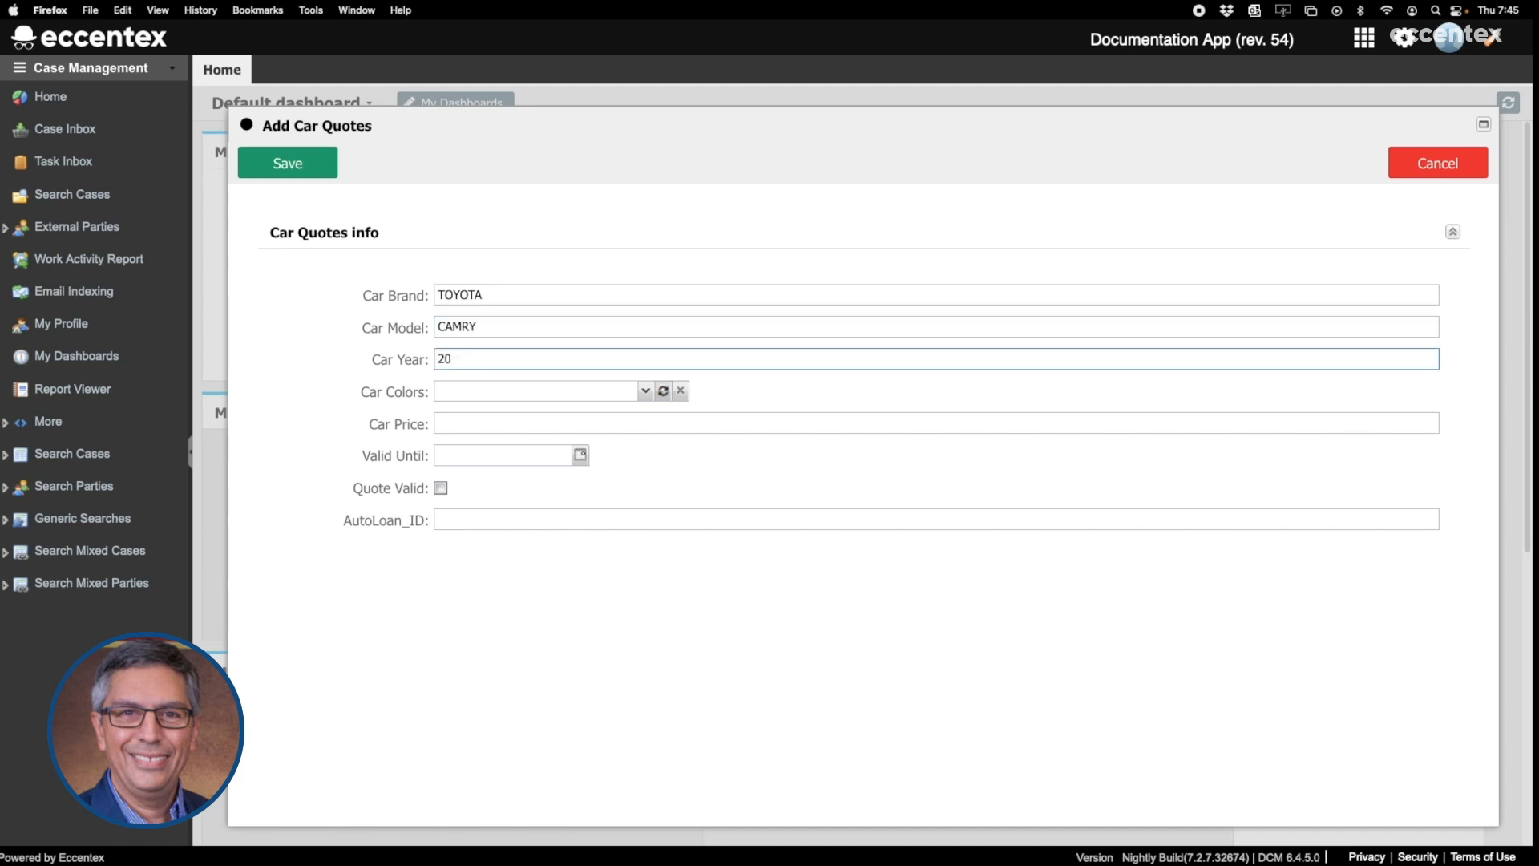
Set the new case's Car Colors to Blue and its Car Price to 30000.
{"action": "left_click", "coordinate": [645, 390]}
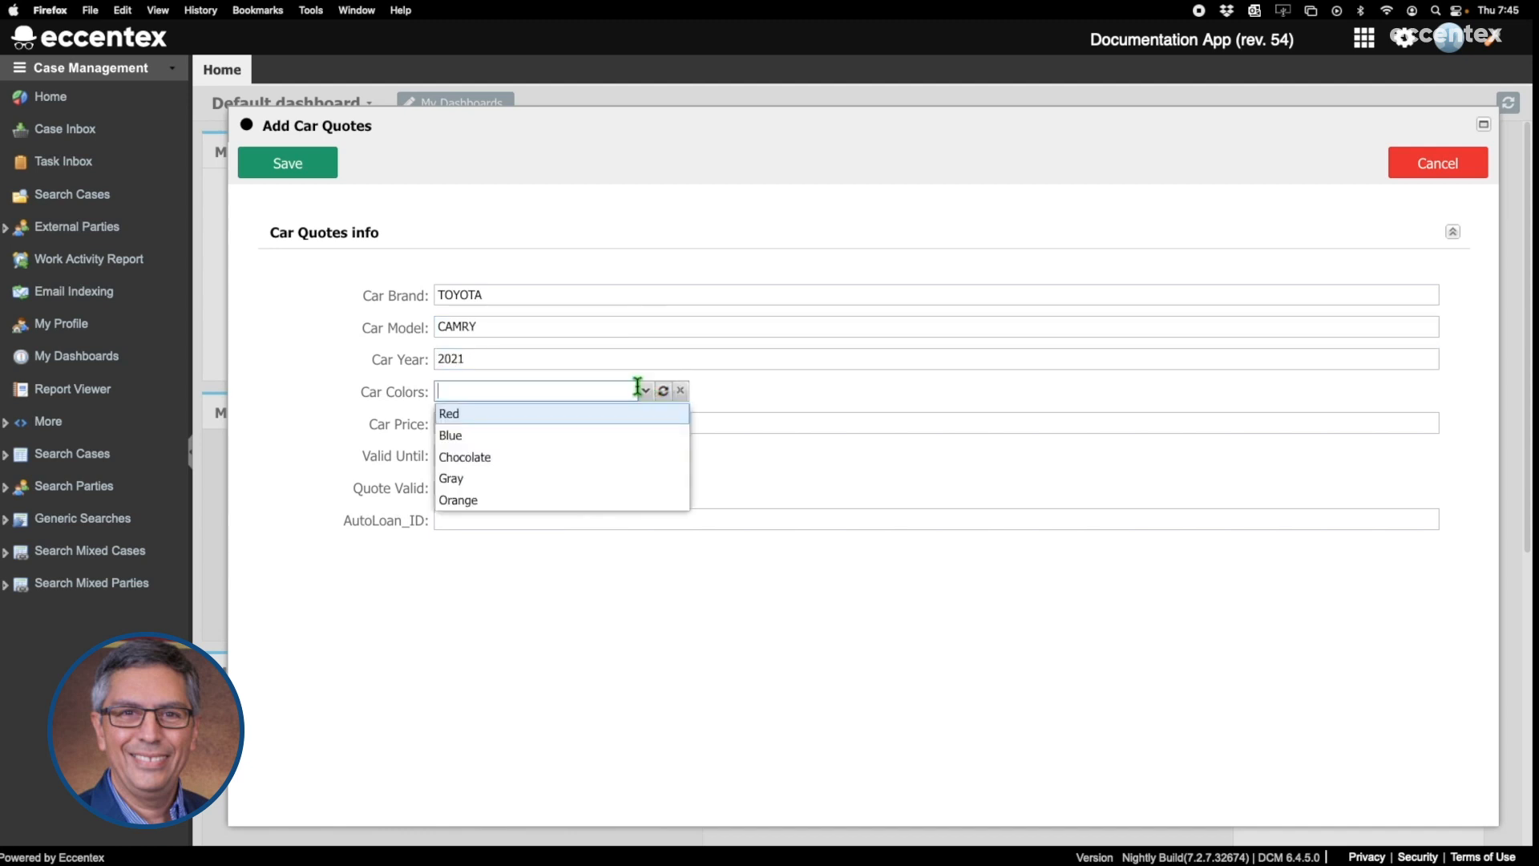
{"action": "left_click", "coordinate": [504, 435]}
{"action": "left_click", "coordinate": [554, 427]}
{"action": "type", "text": "30000"}
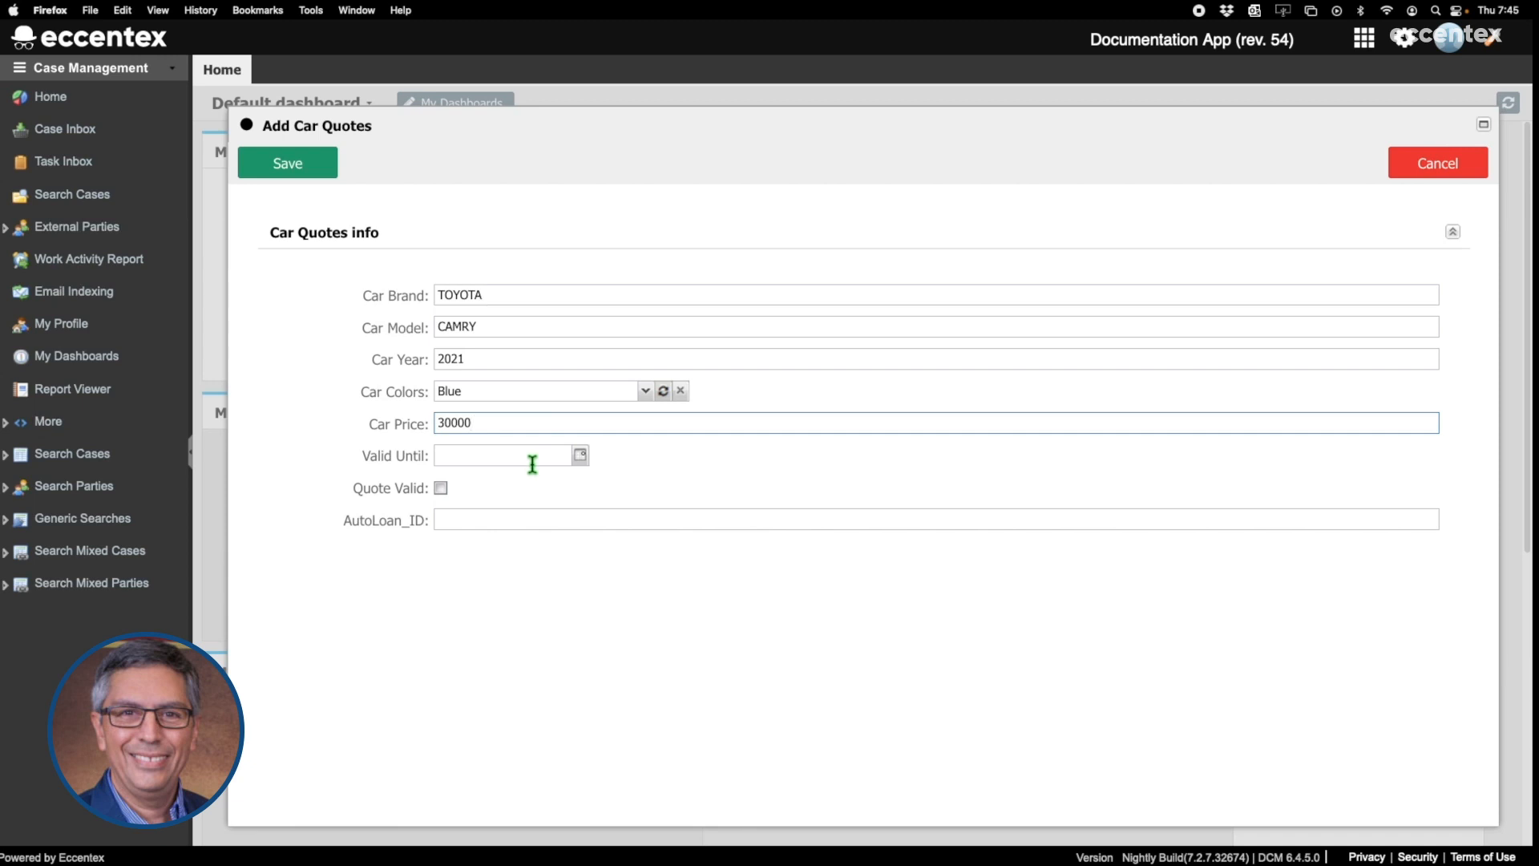
Set Valid Until to 07/13/23, fill in the AutoLoan_ID and save the new Car Quotes case.
{"action": "left_click", "coordinate": [581, 456]}
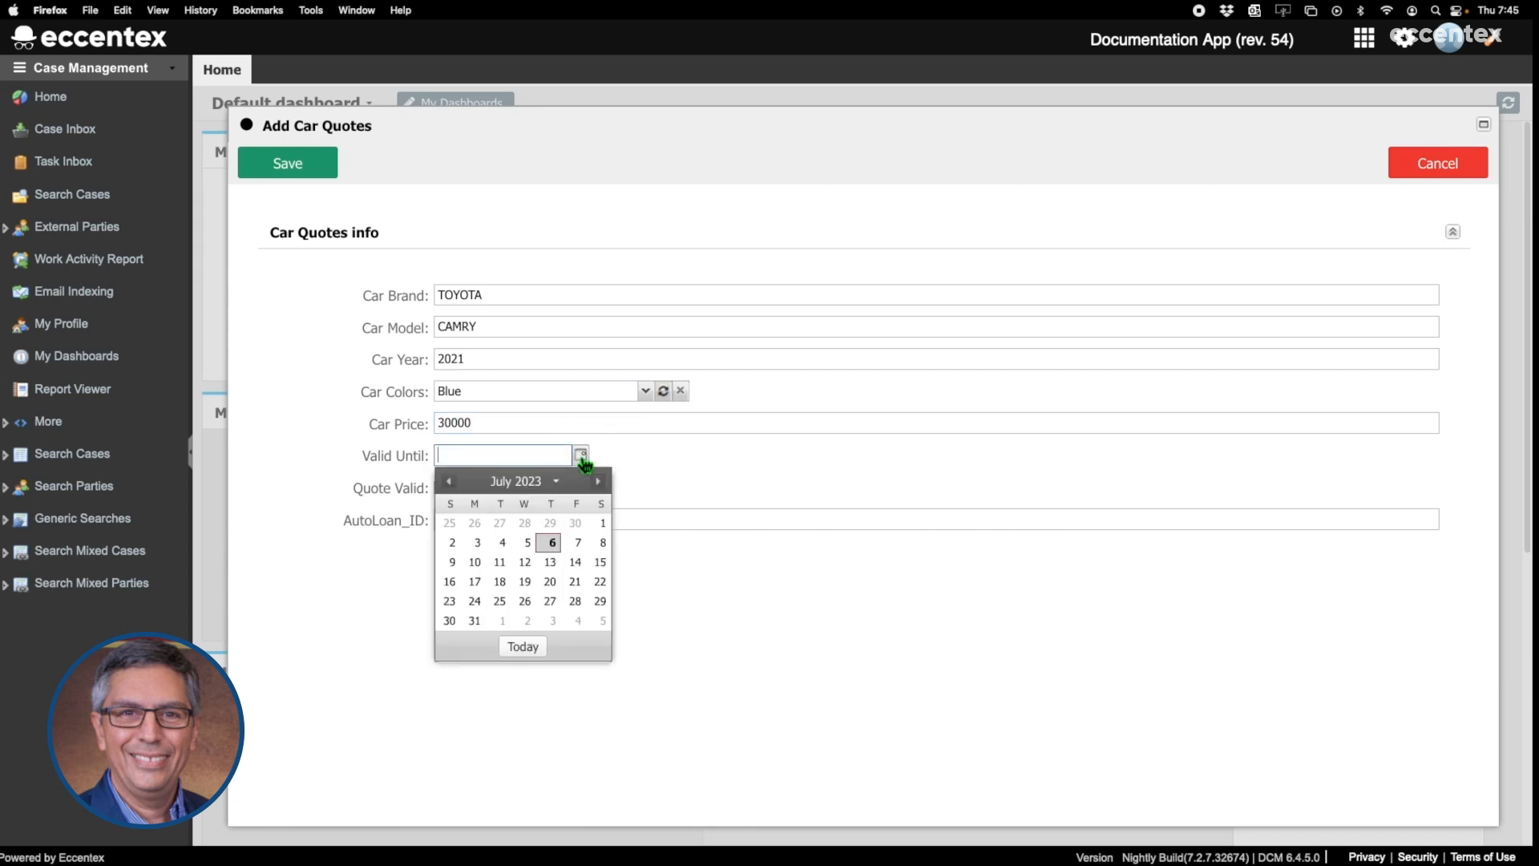
{"action": "left_click", "coordinate": [552, 563]}
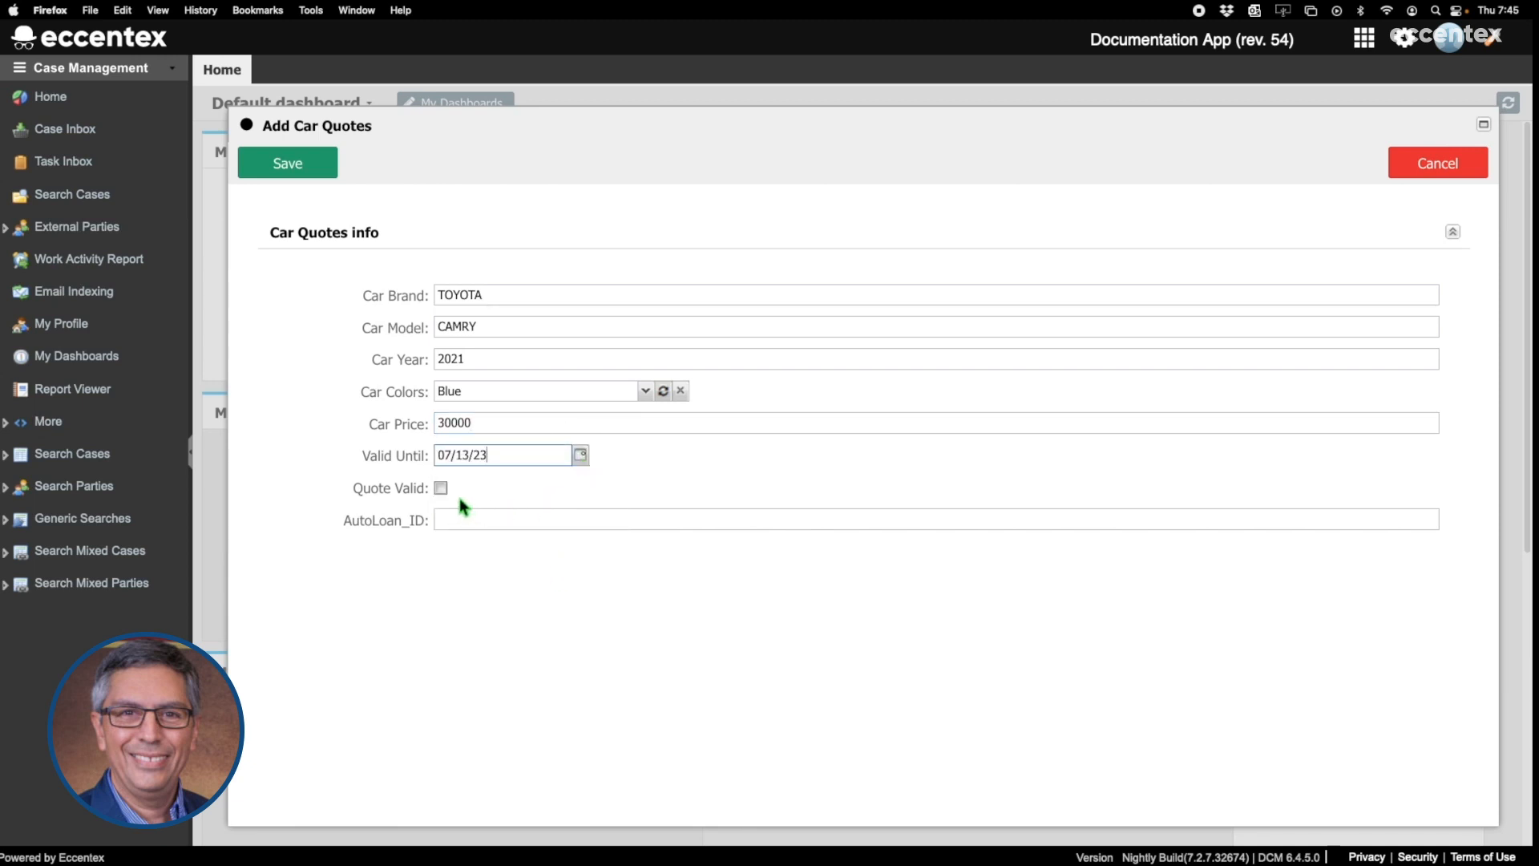
{"action": "left_click", "coordinate": [529, 519]}
{"action": "type", "text": "65478898"}
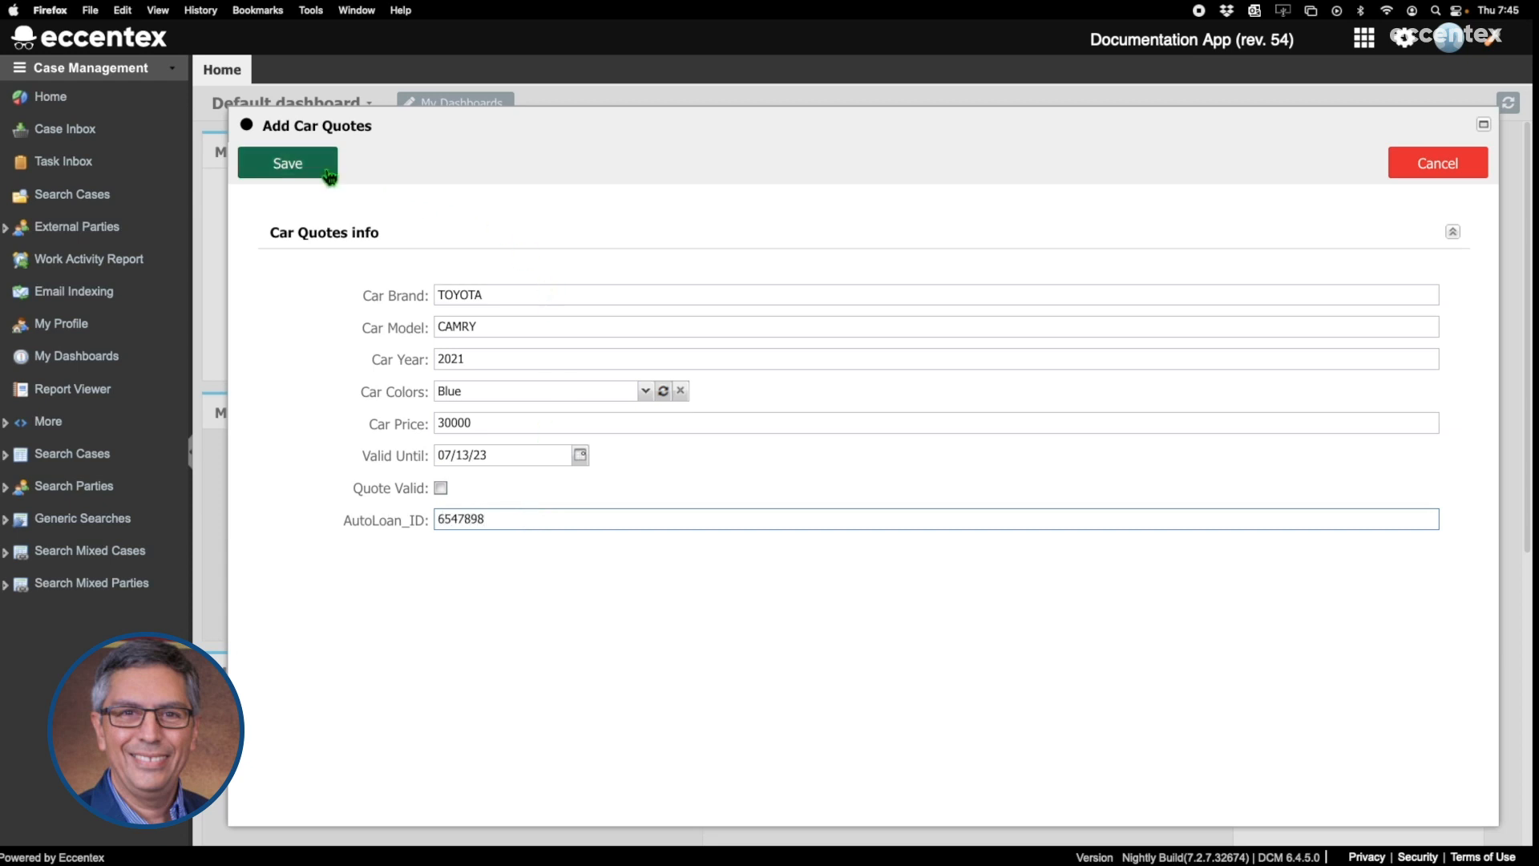
{"action": "left_click", "coordinate": [325, 170]}
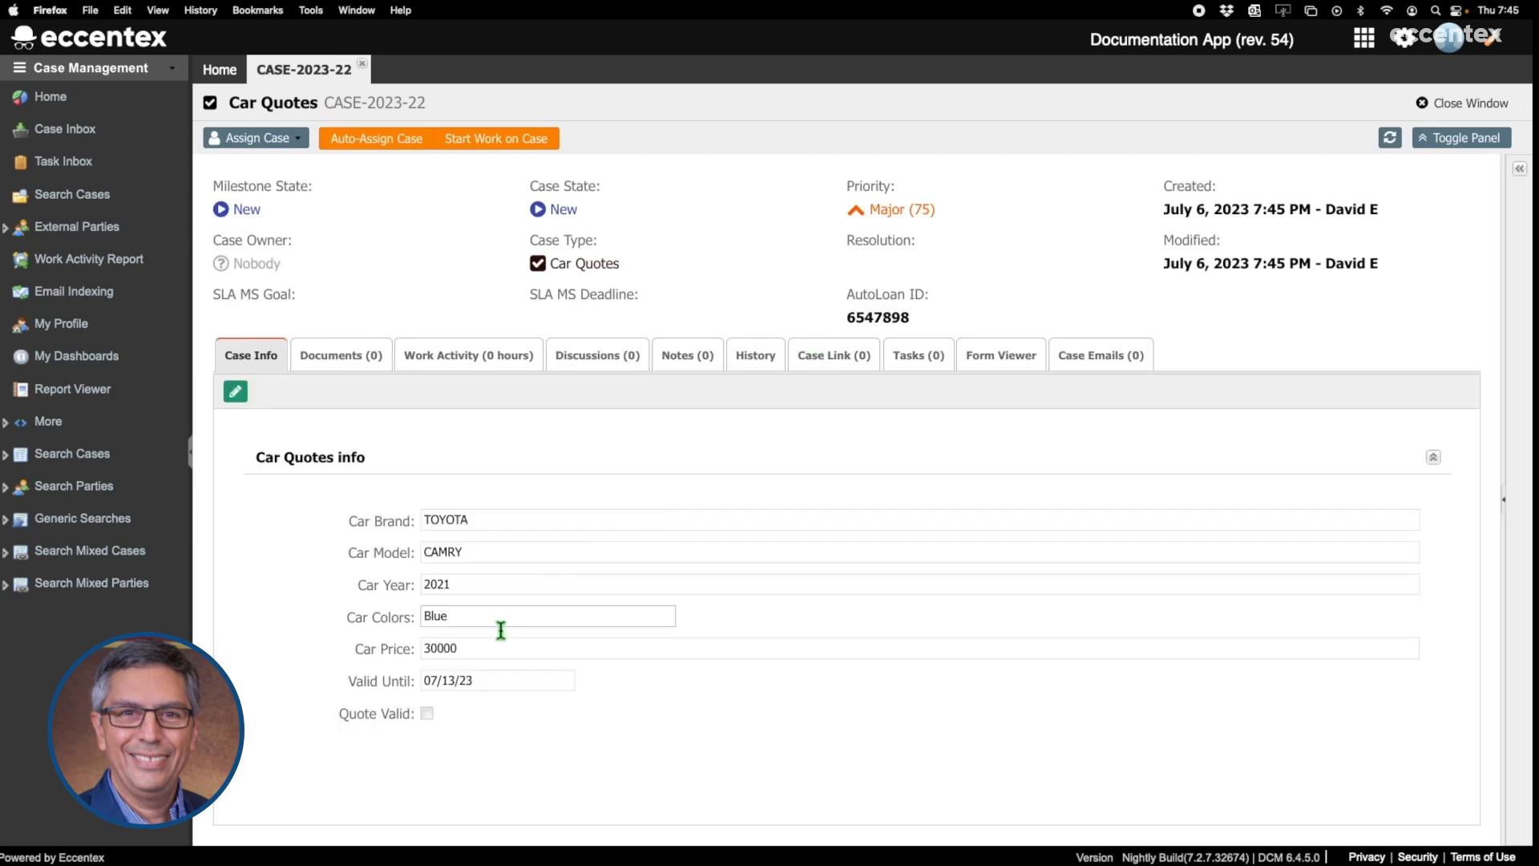
Edit the saved case to change its Car Colors value to Red and save the modification.
{"action": "left_click", "coordinate": [489, 615]}
{"action": "left_click", "coordinate": [234, 391]}
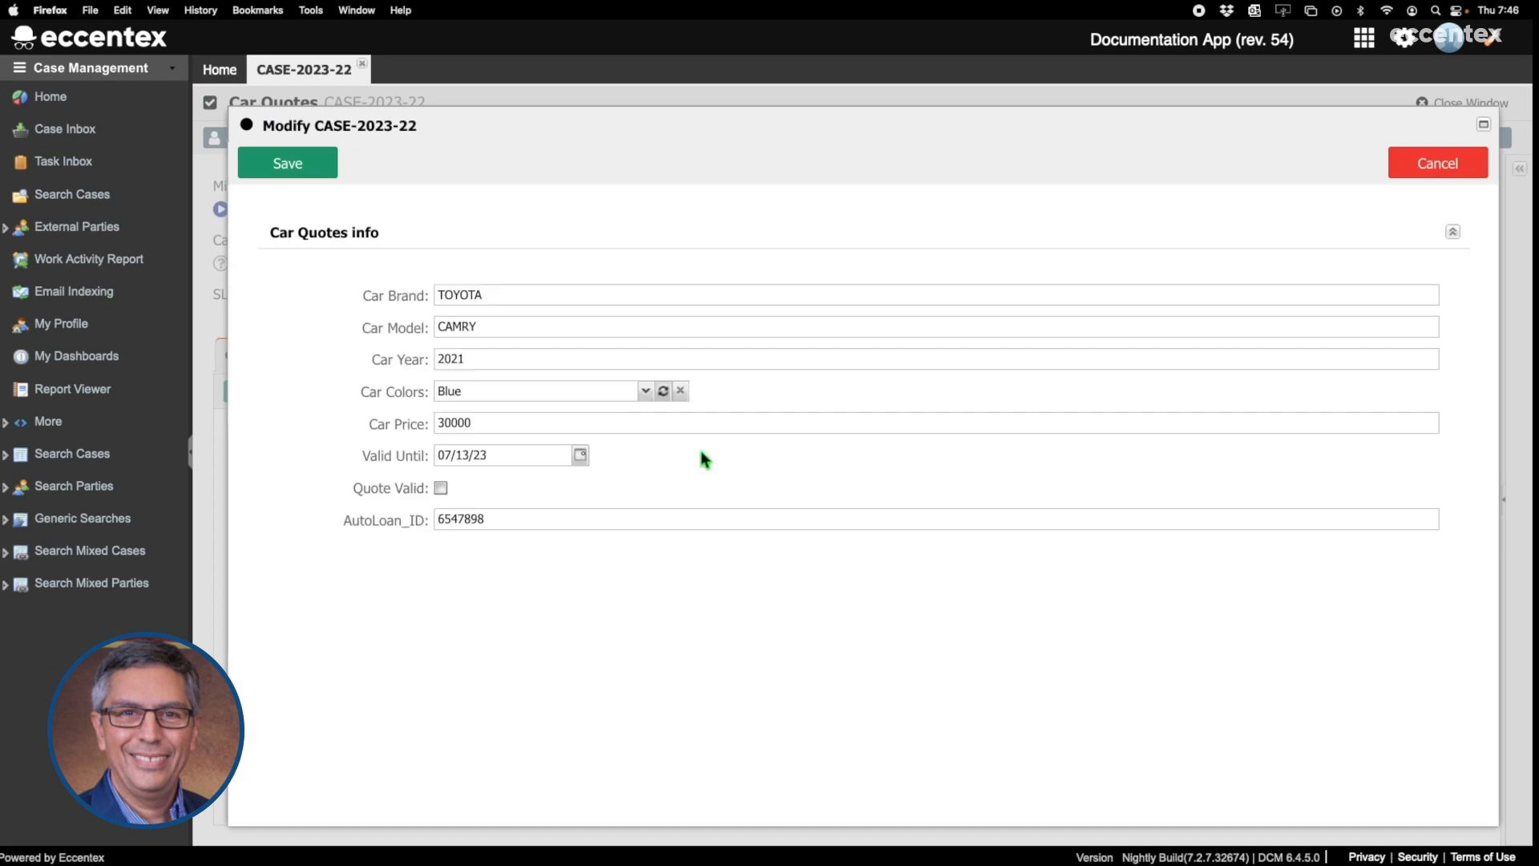
{"action": "left_click", "coordinate": [645, 391]}
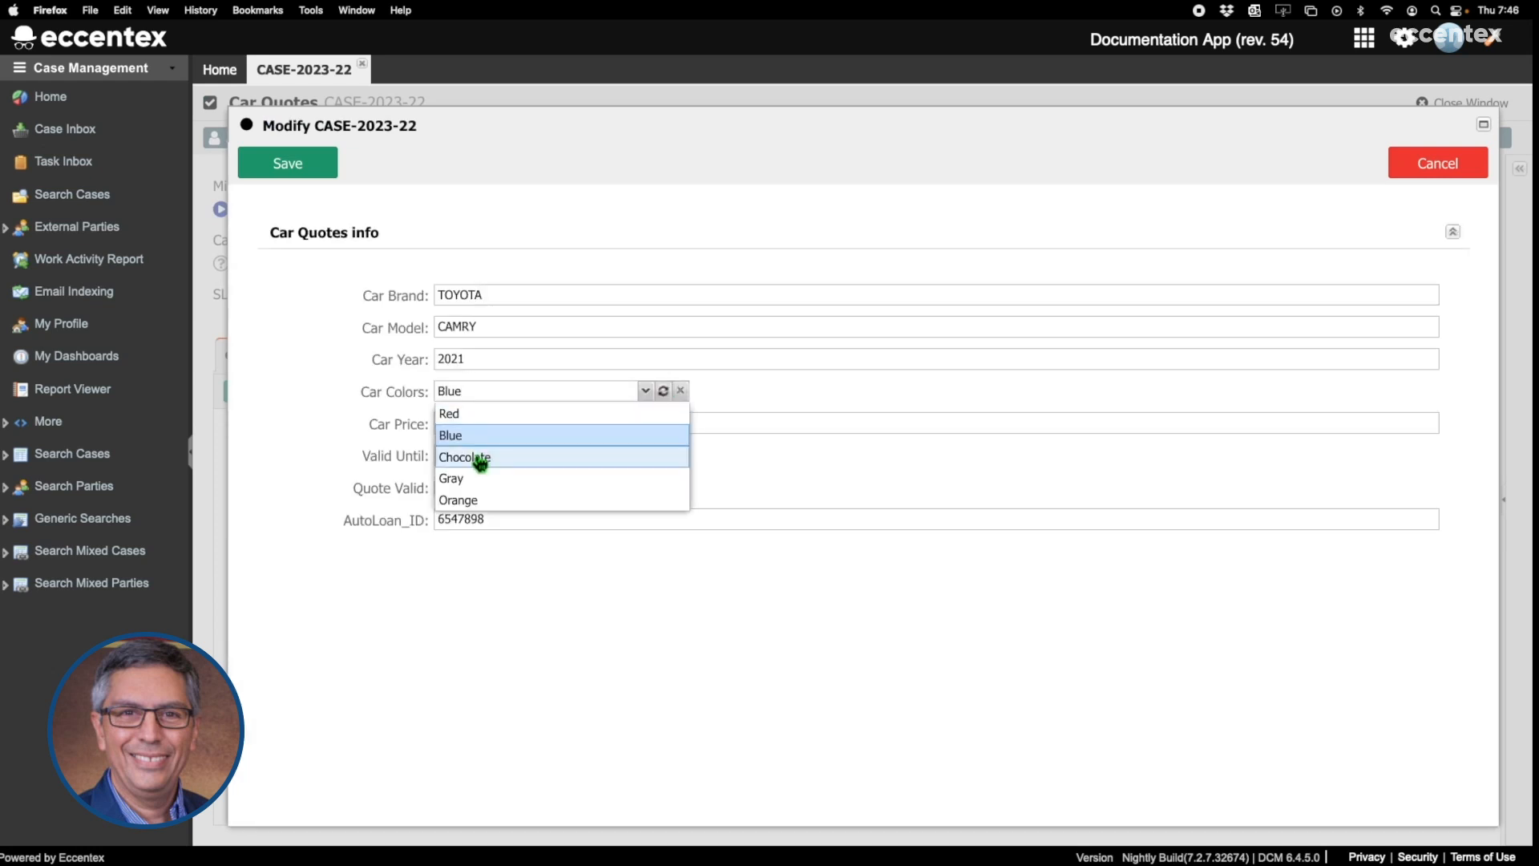
{"action": "left_click", "coordinate": [491, 413]}
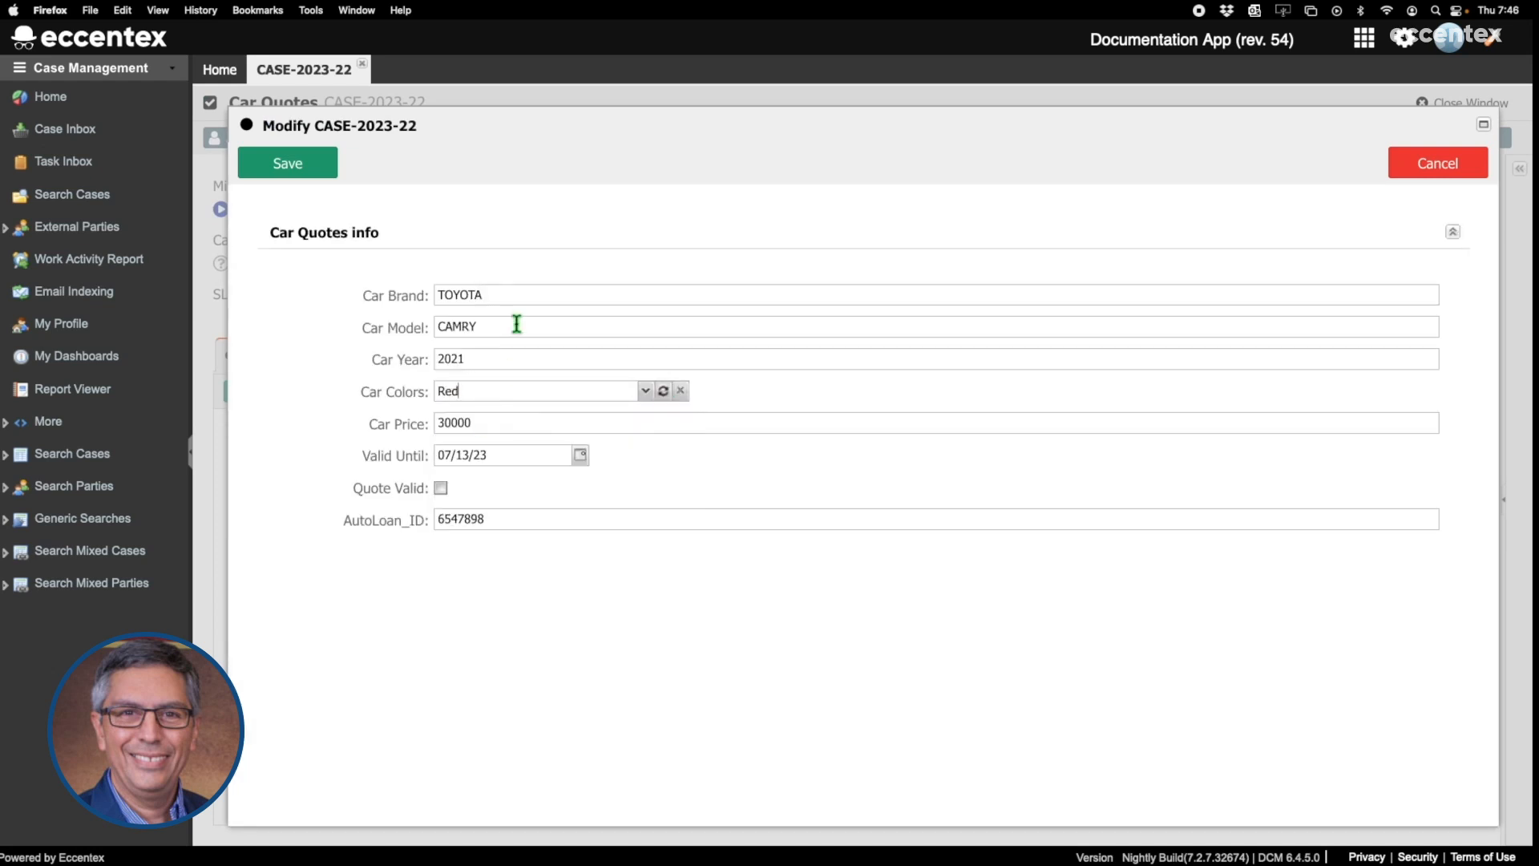
{"action": "left_click", "coordinate": [306, 169]}
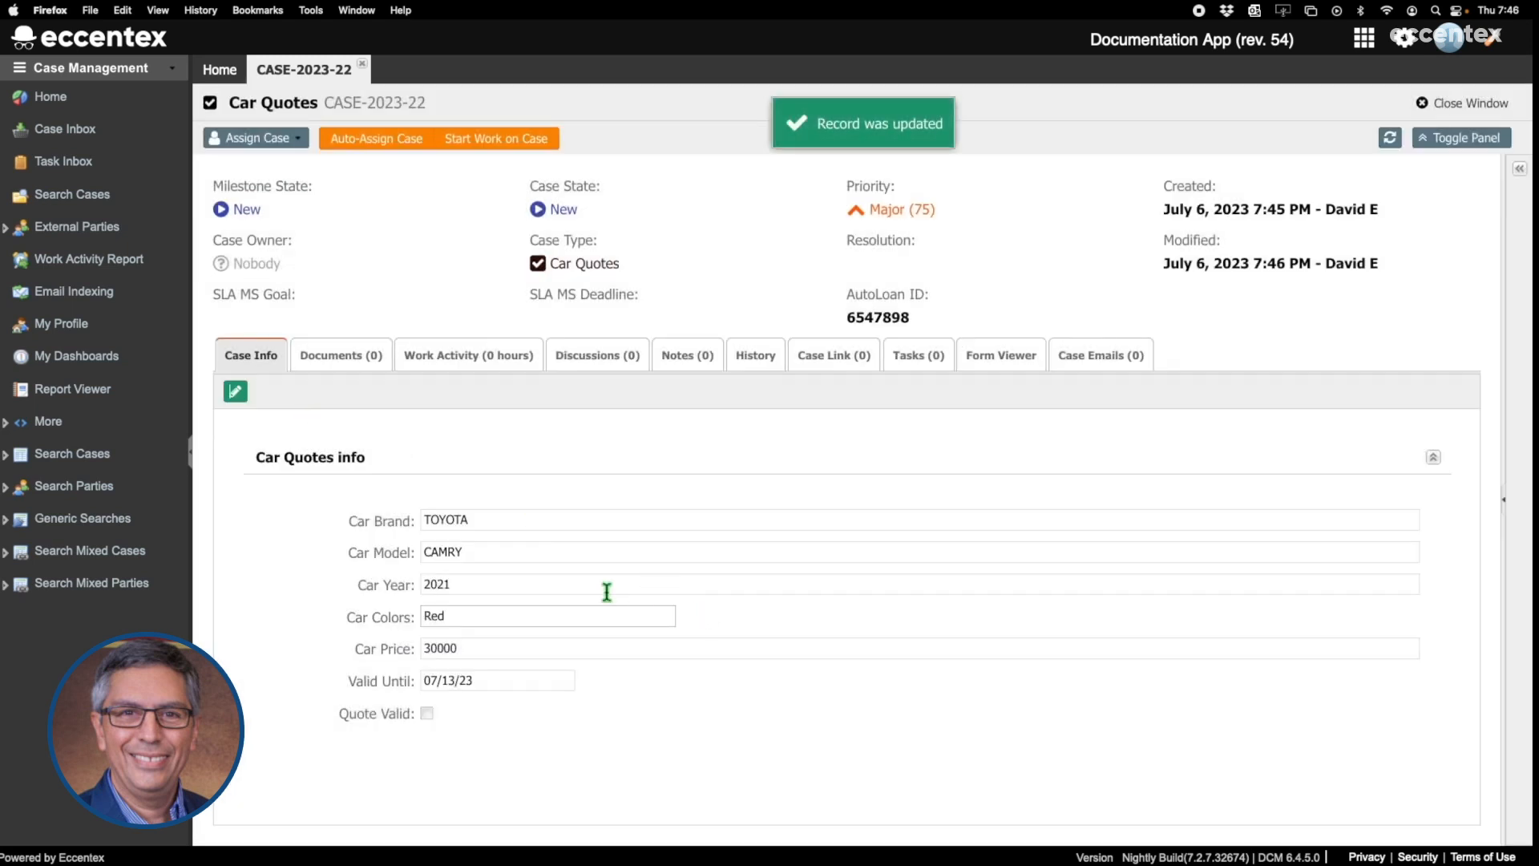